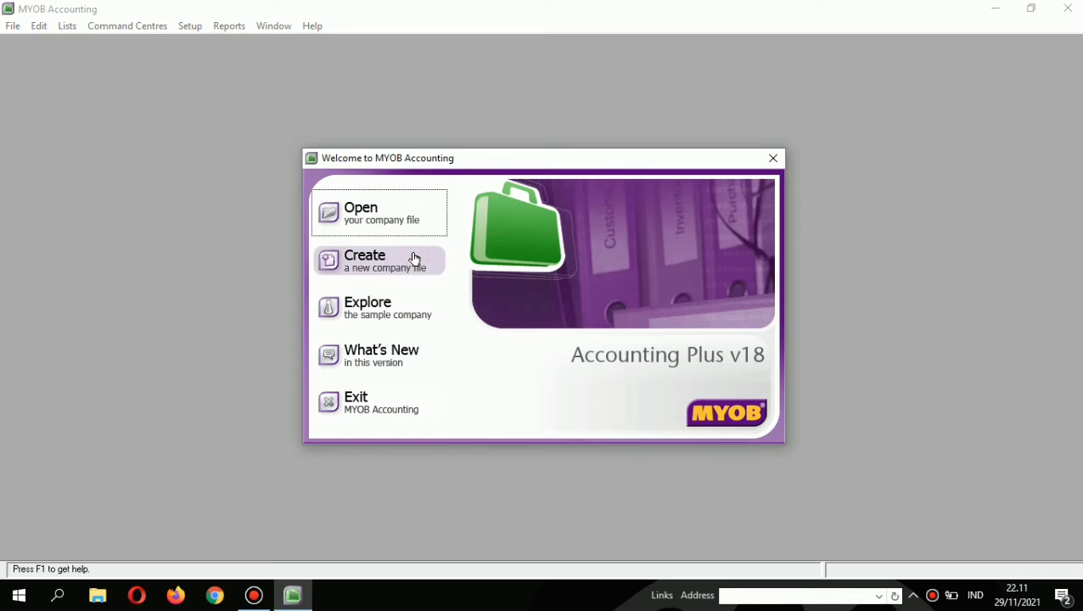
- Start a new company file from the Welcome screen and reach the Company Information page
click(414, 259)
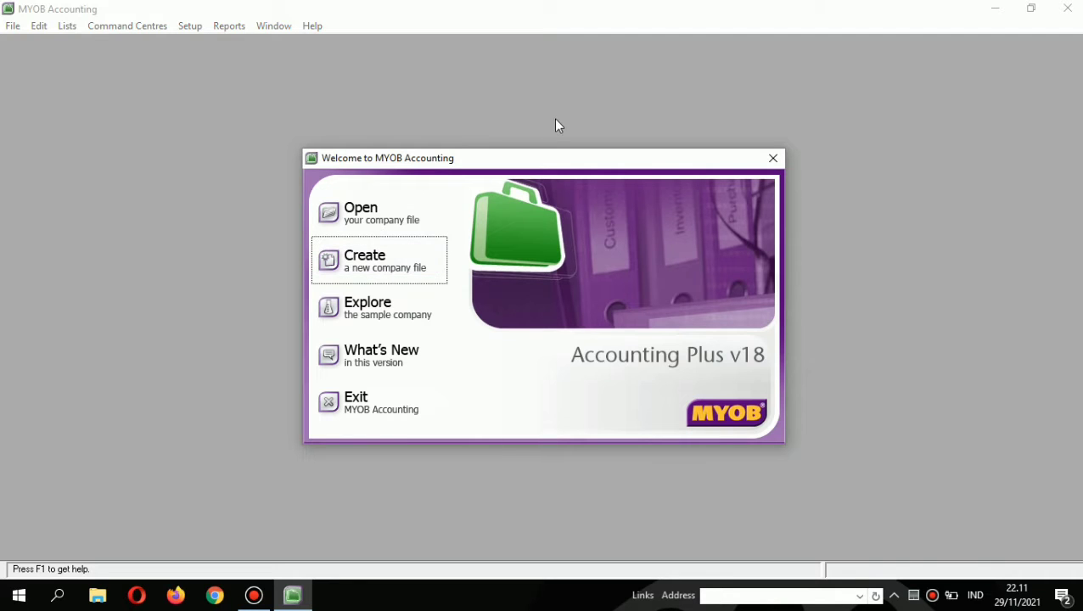
click(393, 276)
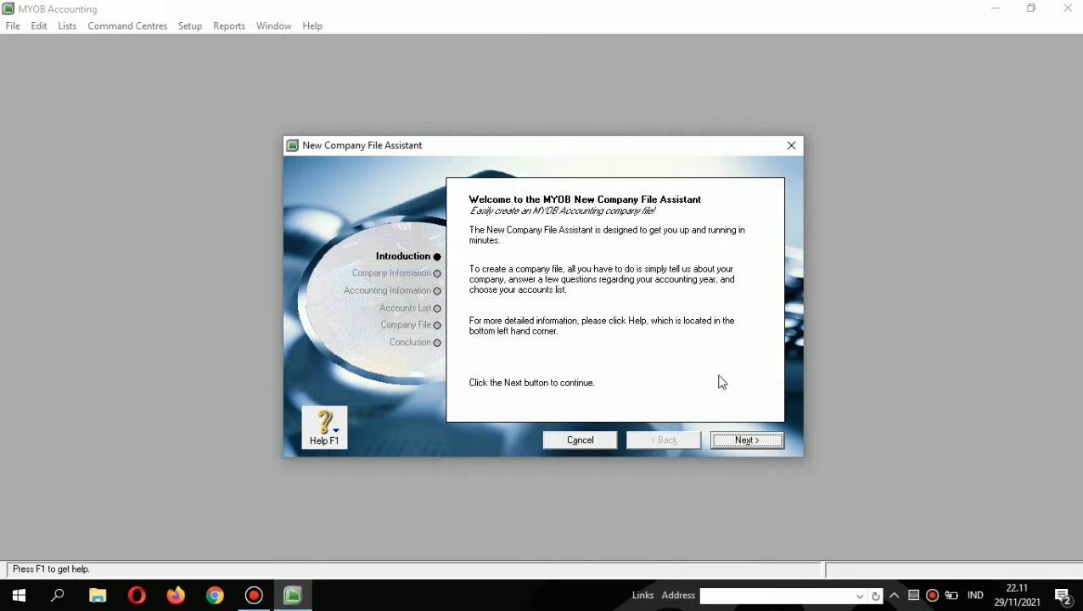
click(746, 439)
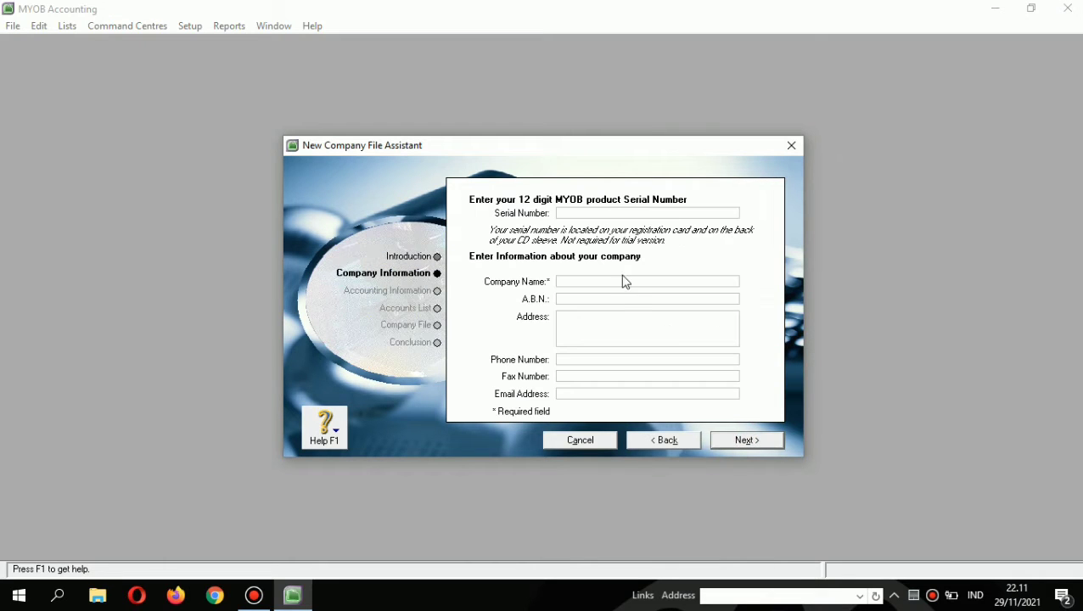
- Enter company name 'Usaha Dagang Merah Delima' and its Jl. Raya Bekasi address, then begin the financial year
click(623, 281)
text(Usaha Dagan)
text(g Merah Delima_Alicia Valerie)
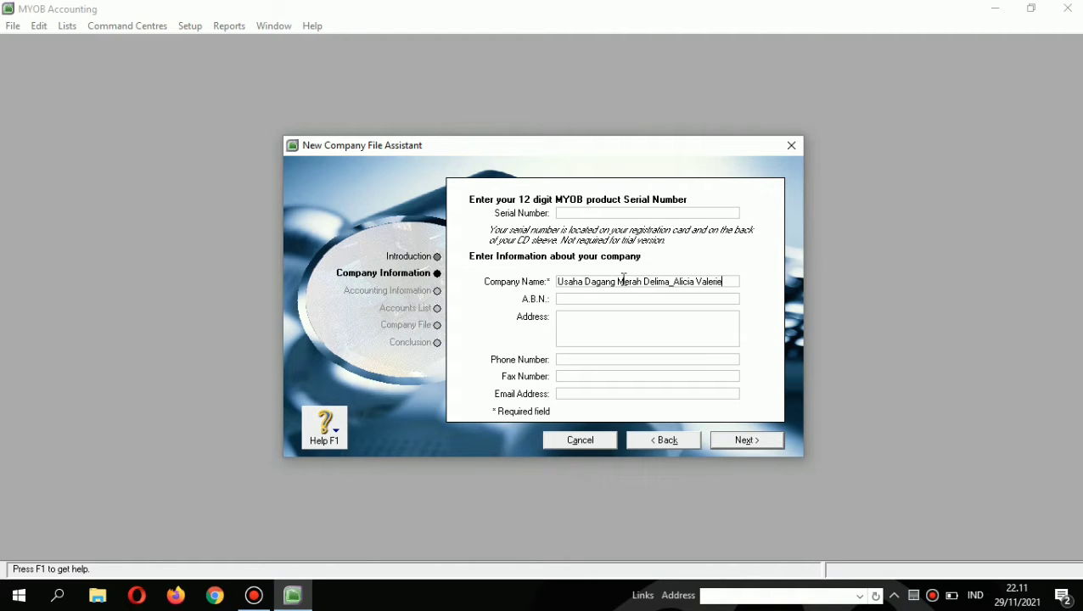
click(626, 313)
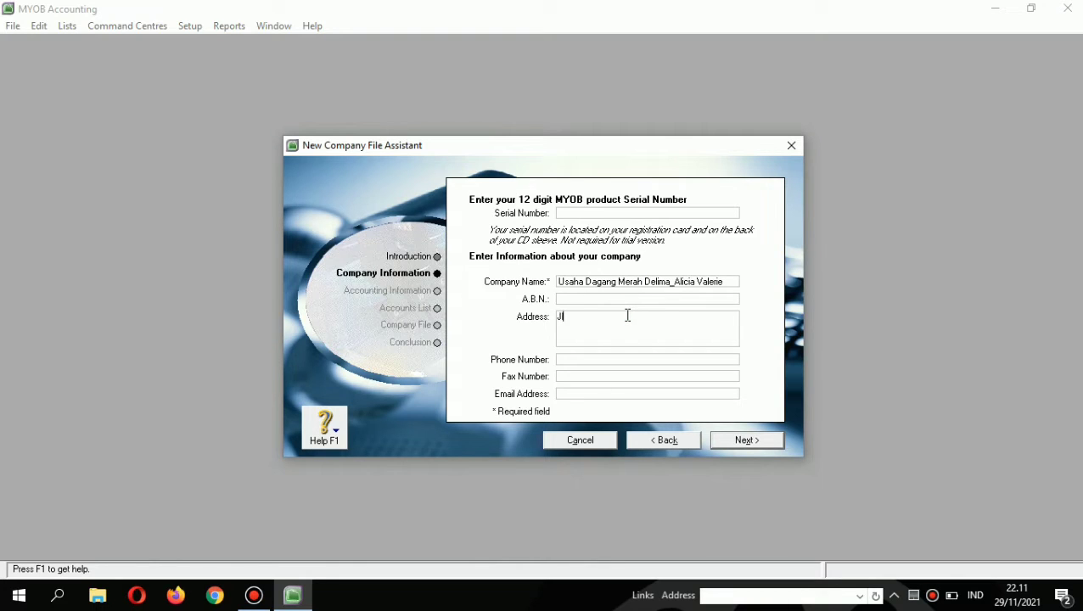
text(Jl. Raya Beka)
text(si no. 100)
key(BackSpace)
text(KM)
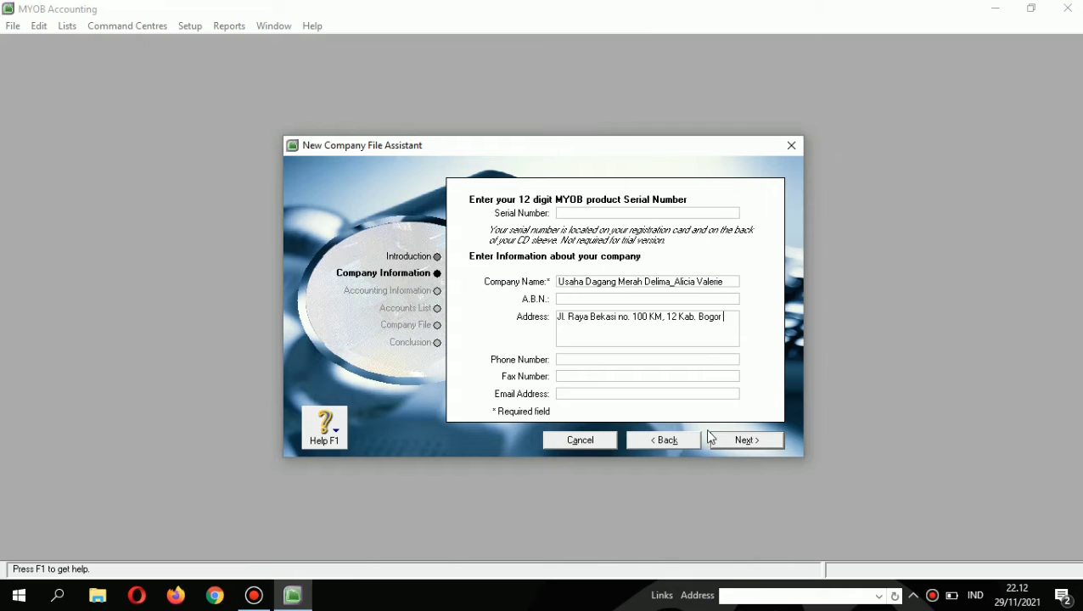
click(743, 441)
text(2021)
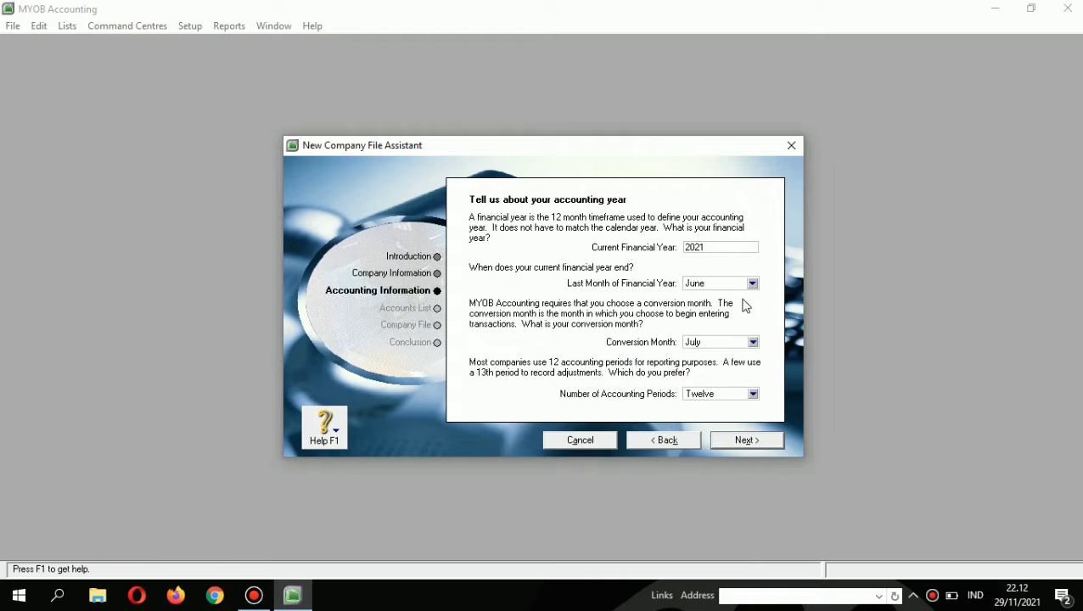
- Set the 2021 financial year to end in March
click(752, 284)
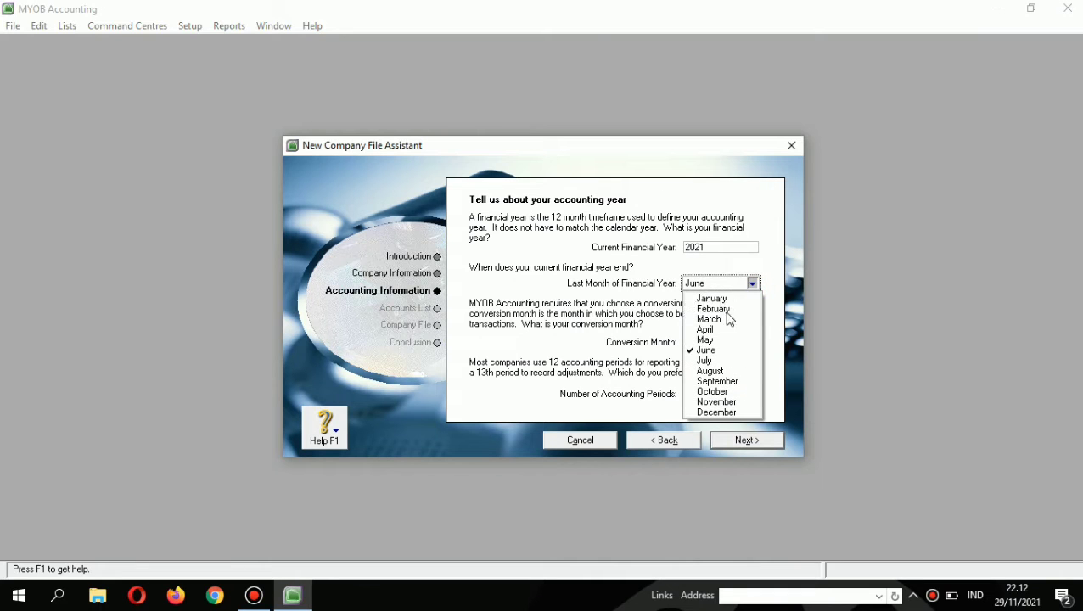
click(713, 319)
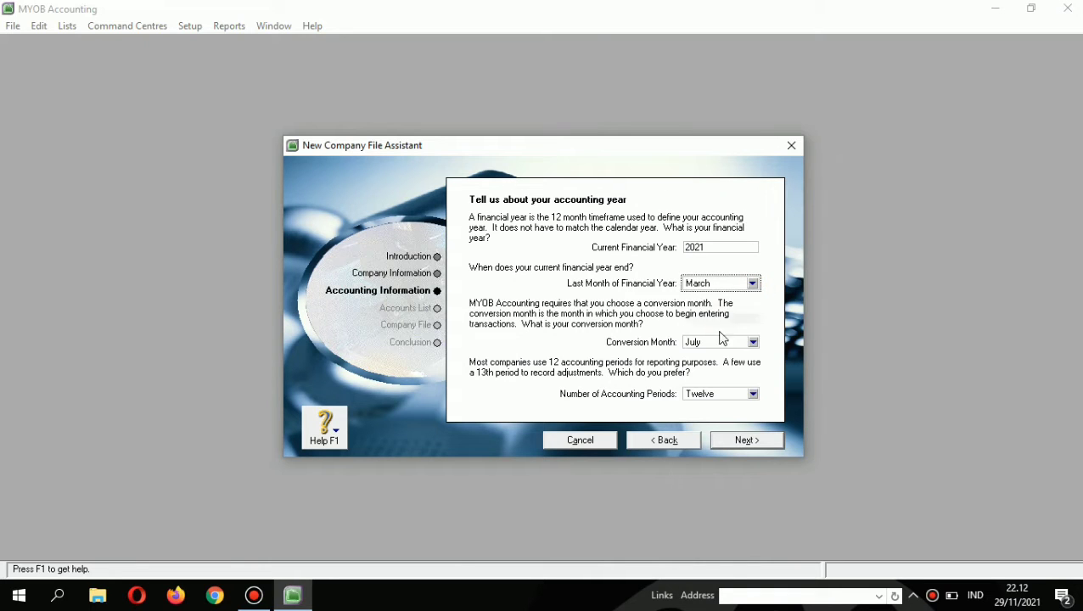
click(744, 442)
click(744, 441)
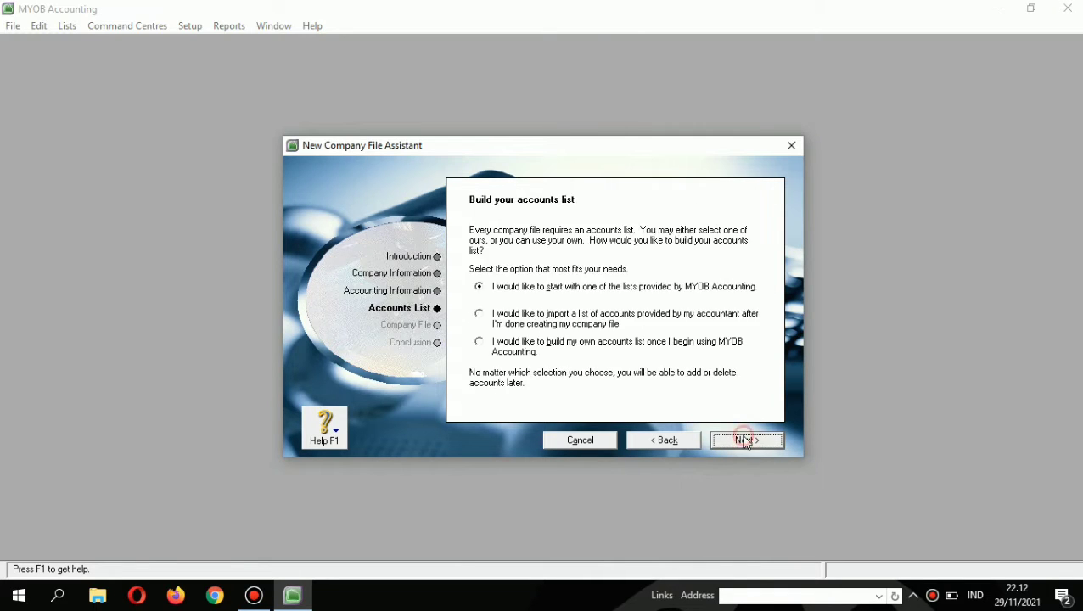
- Choose to import the accounts list, create the company file and open its Command Centre
click(480, 314)
click(745, 439)
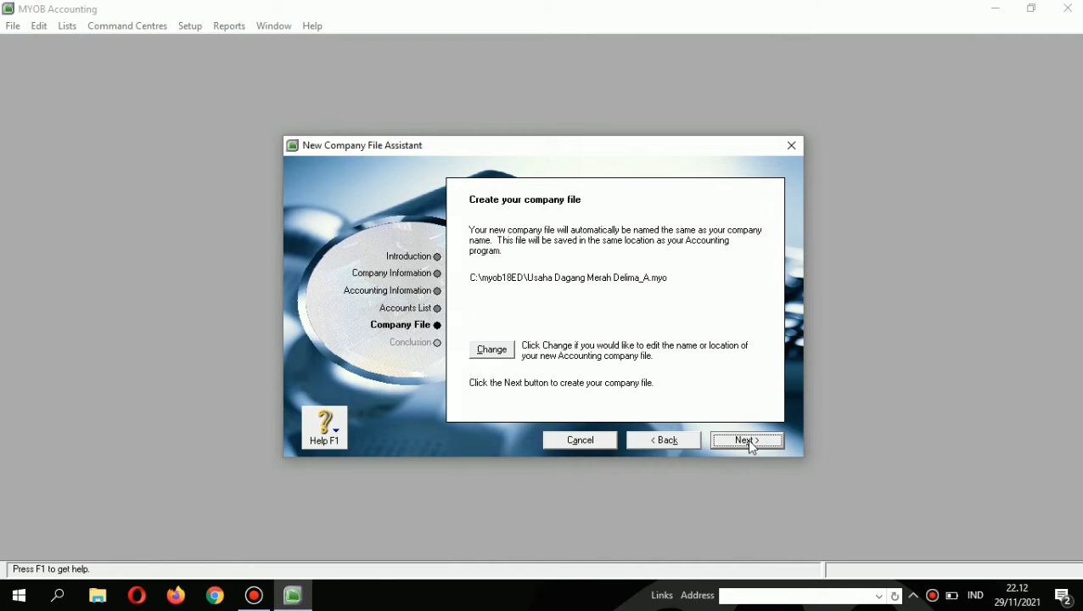
click(771, 443)
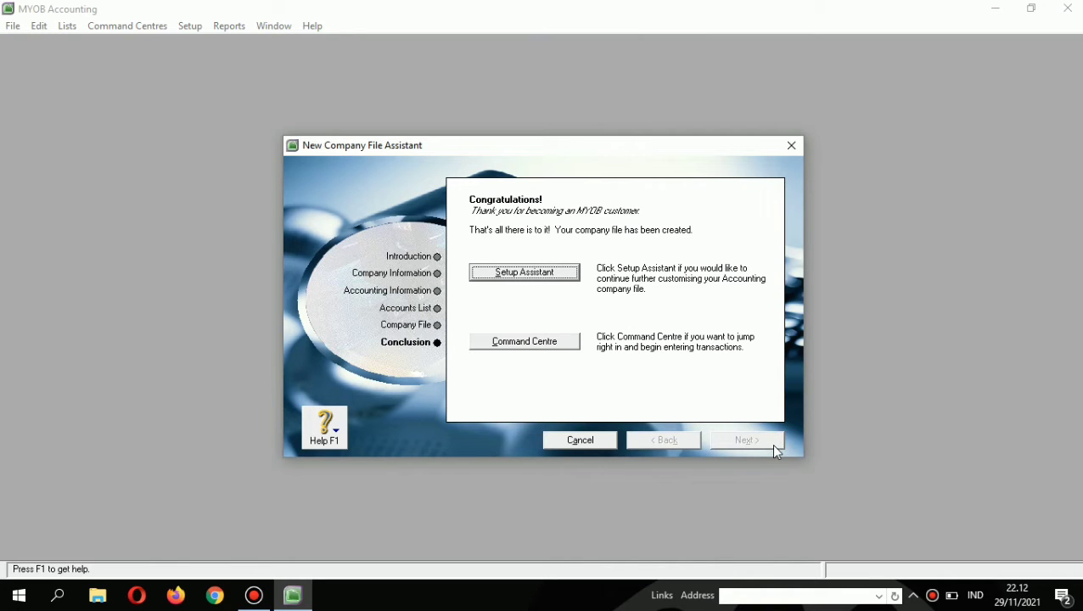
click(561, 341)
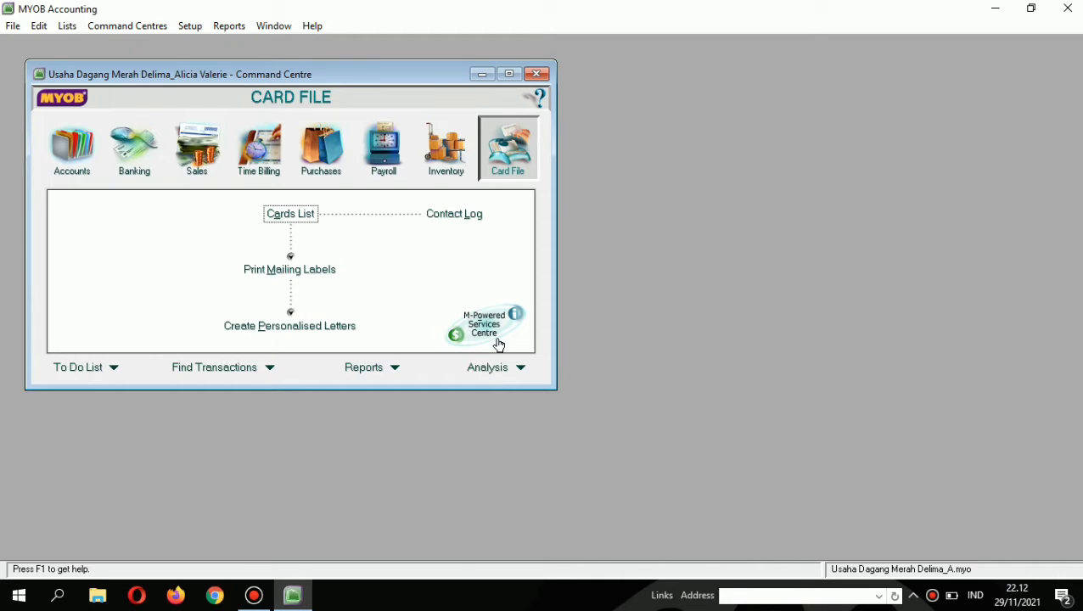
- Start an Account Information import that updates existing records on duplicates
click(15, 26)
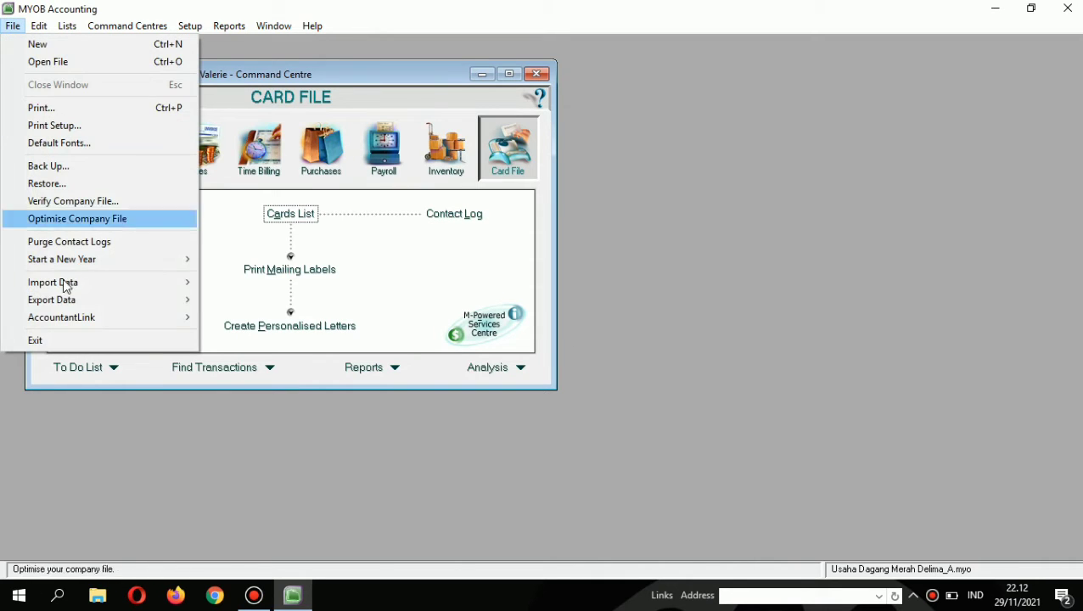
mouse_move(80, 282)
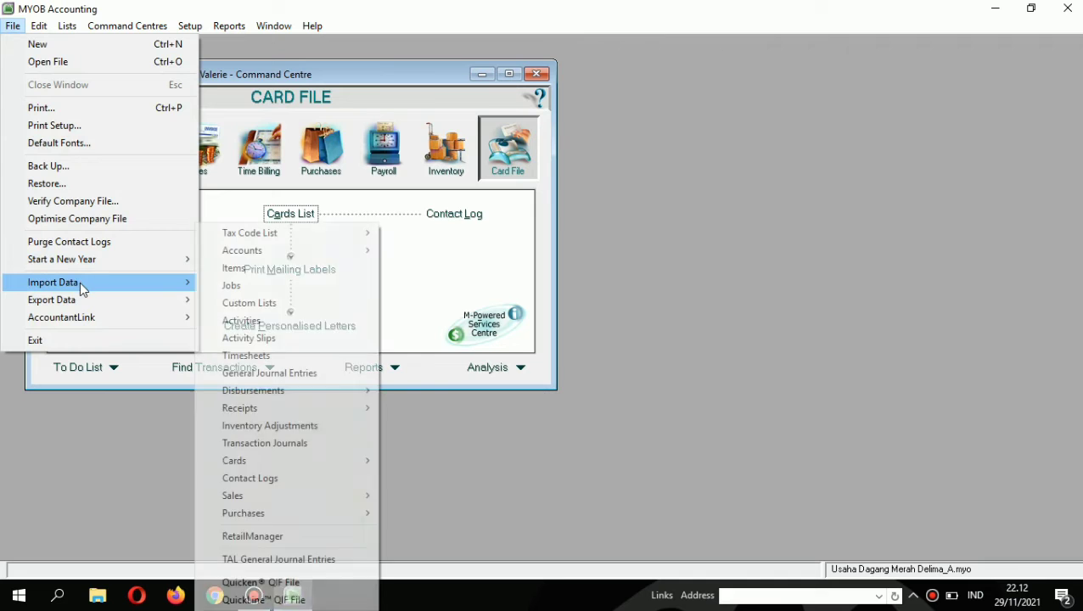
mouse_move(232, 253)
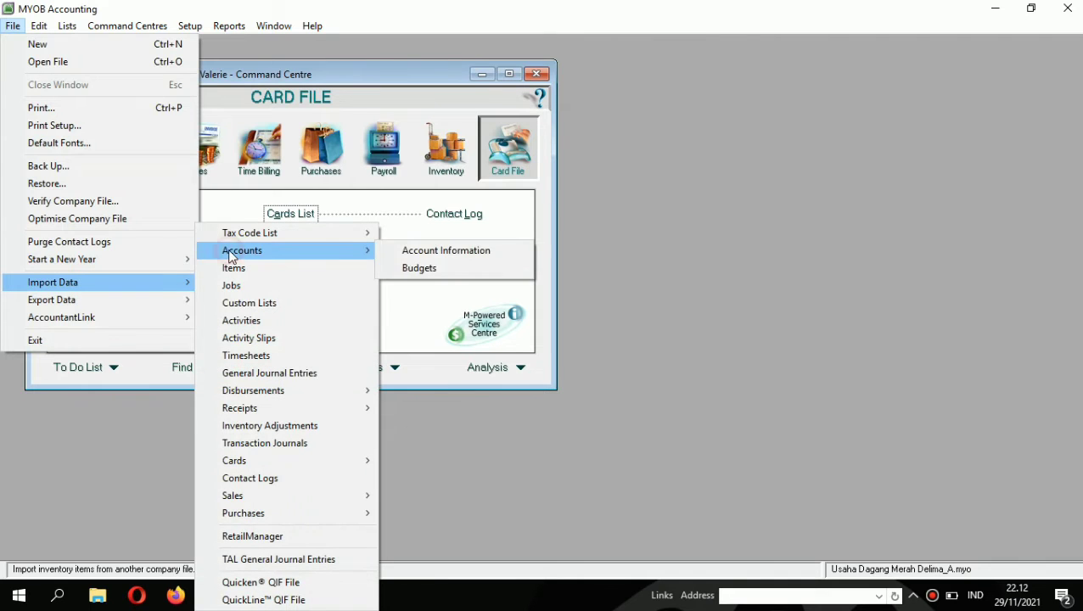
click(443, 253)
click(544, 274)
click(549, 307)
click(716, 407)
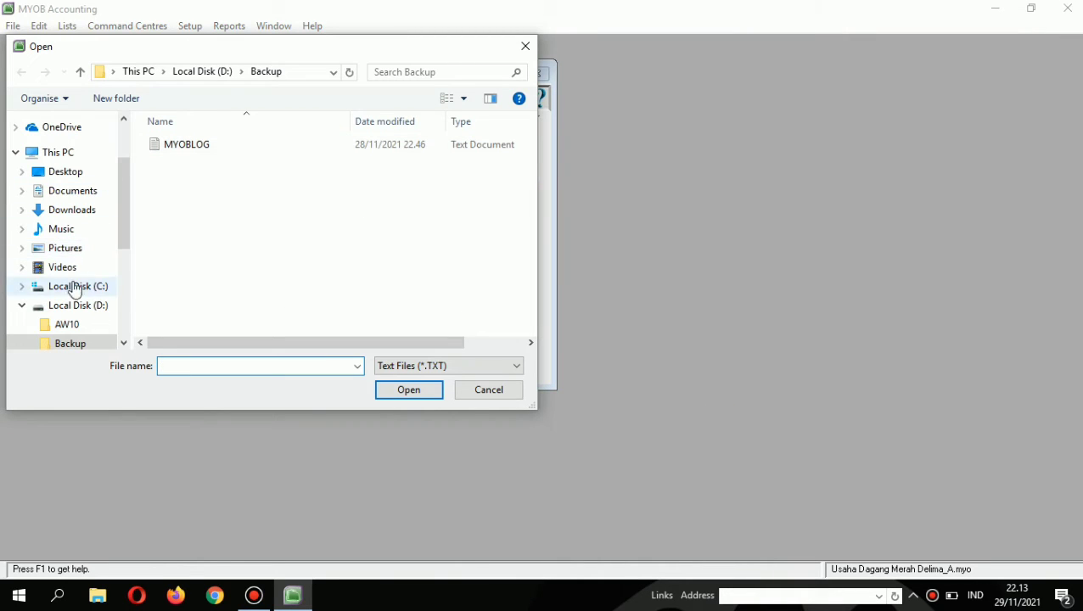
- Import the accounts text file from Documents with all fields matched, bringing in 23 records
click(89, 192)
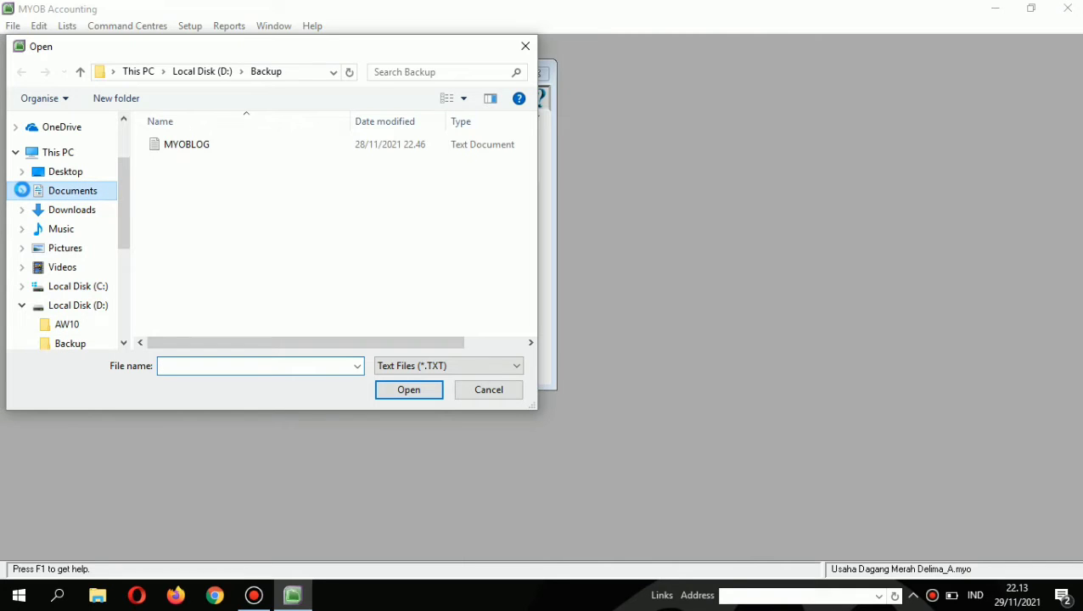
click(23, 190)
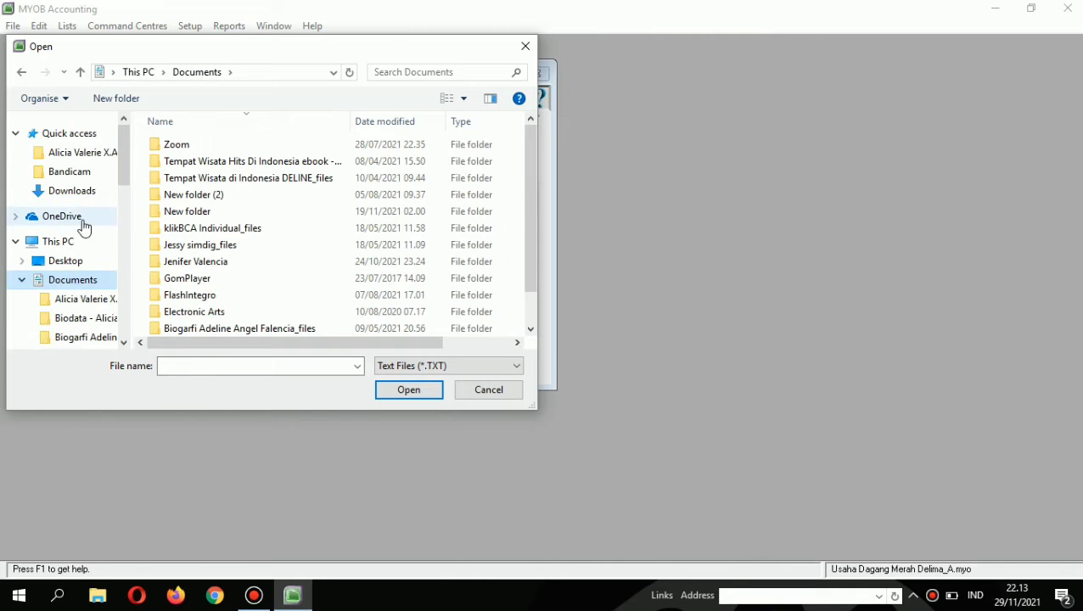
click(80, 301)
click(352, 145)
double_click(354, 150)
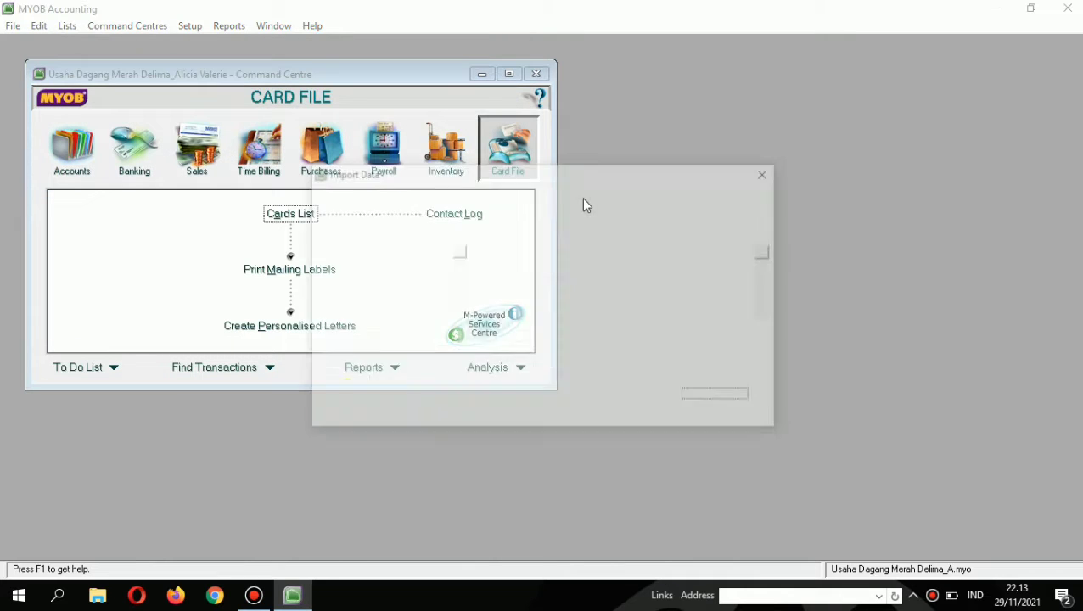
click(635, 399)
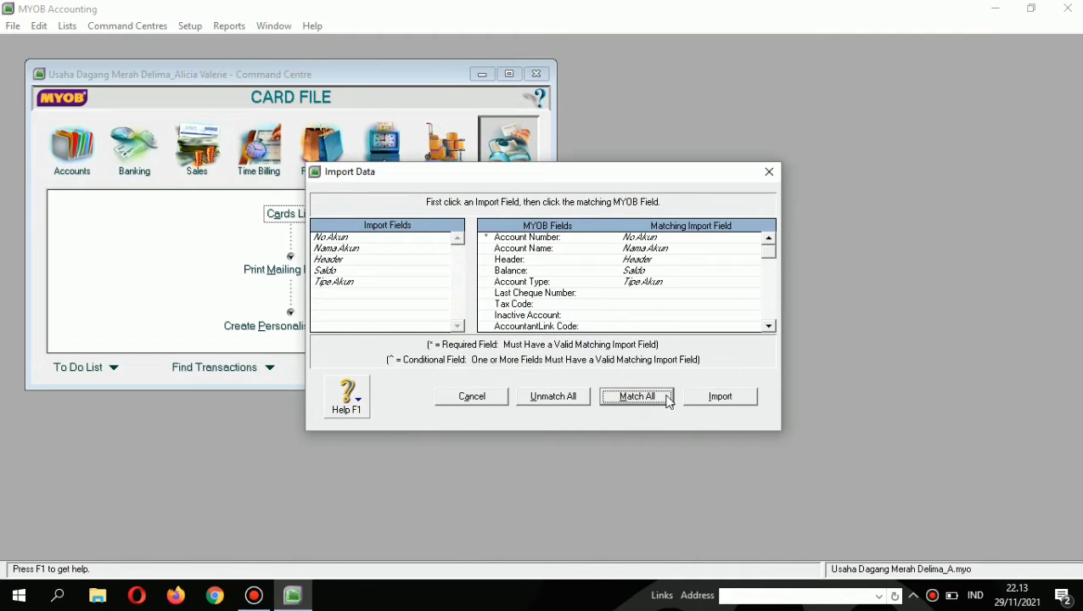
click(701, 398)
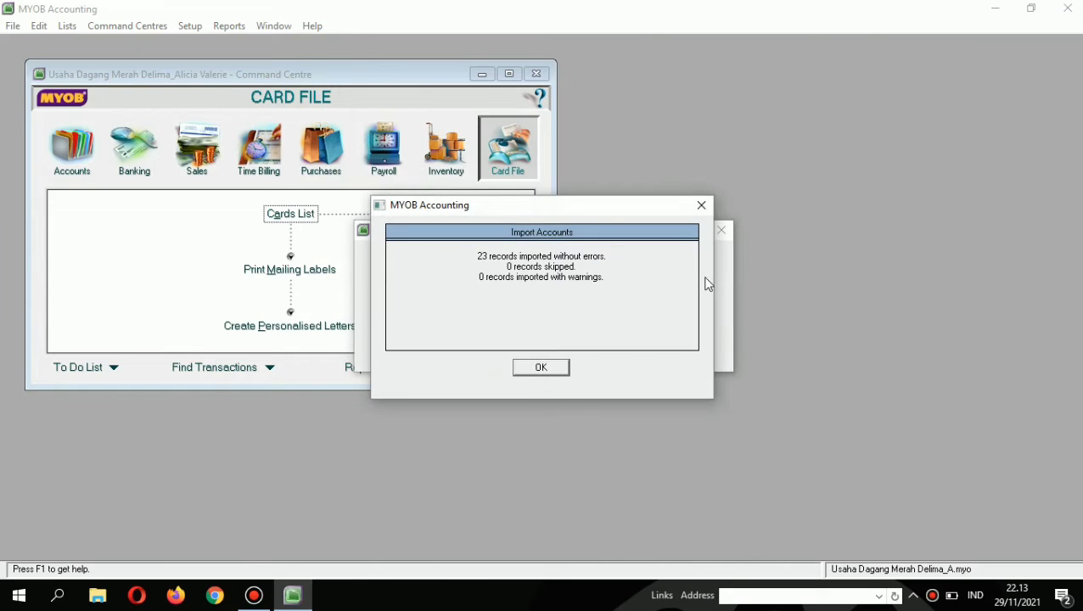
click(529, 374)
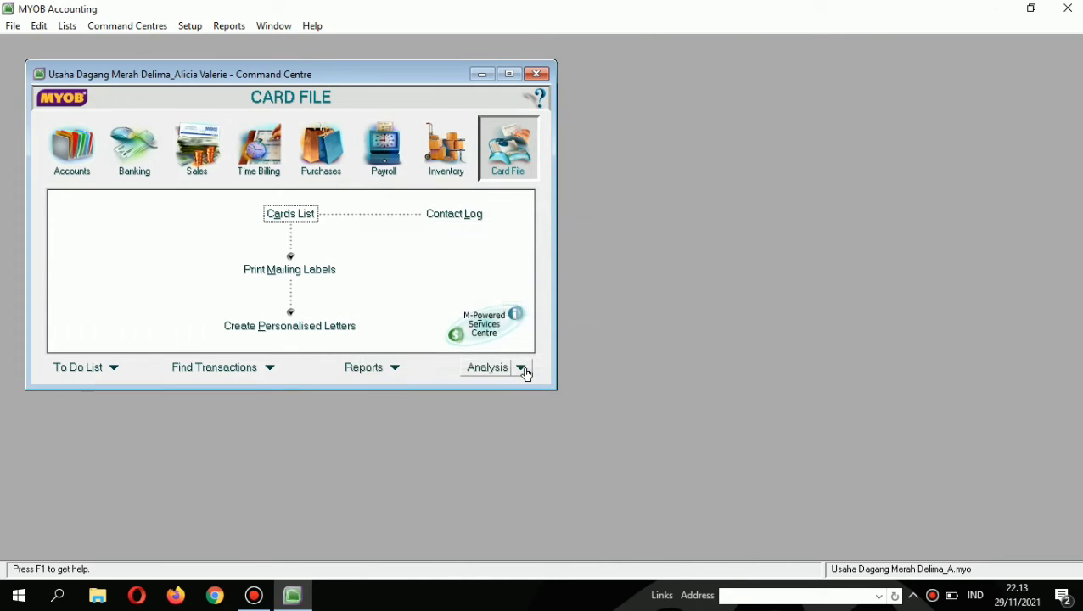
- Set 1-1101 Kas Bank as the undeposited funds account in Accounts & Banking linked accounts
click(190, 25)
click(190, 26)
mouse_move(234, 79)
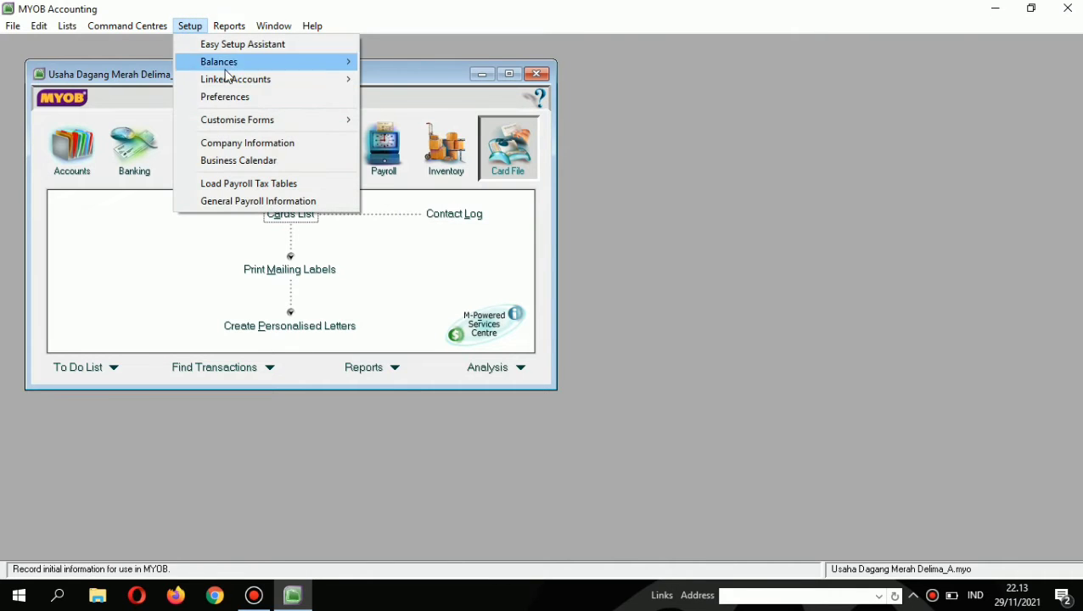
click(394, 79)
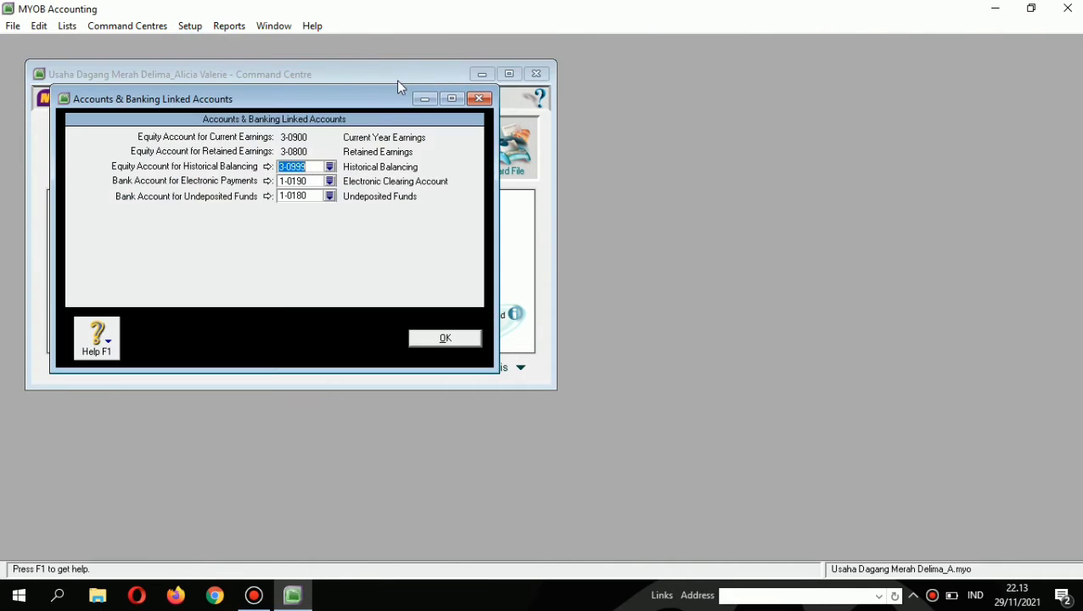
click(330, 196)
click(458, 255)
click(458, 267)
click(587, 396)
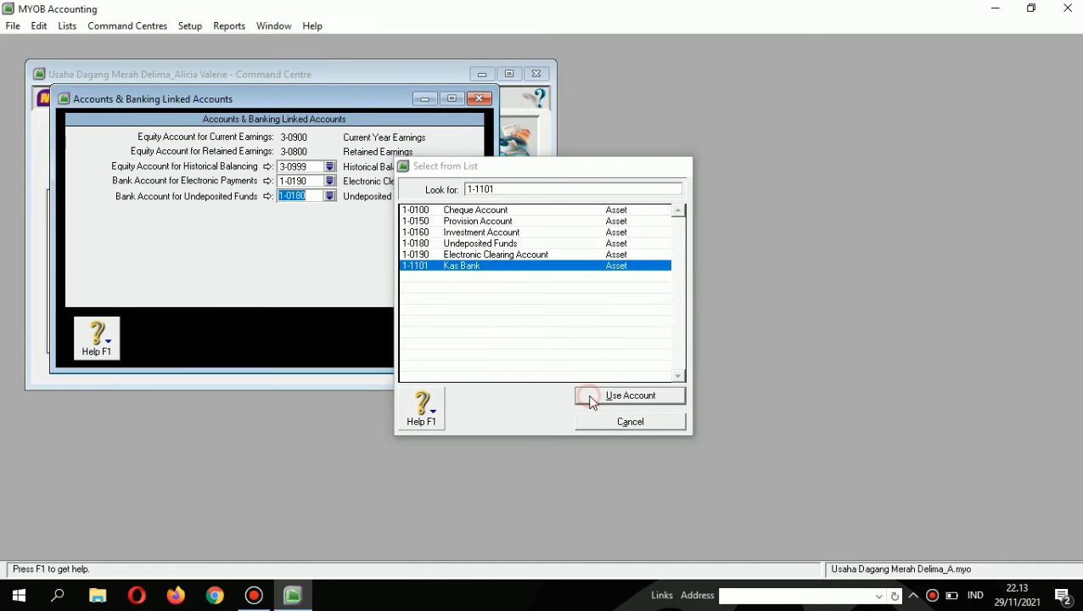
click(583, 375)
click(460, 341)
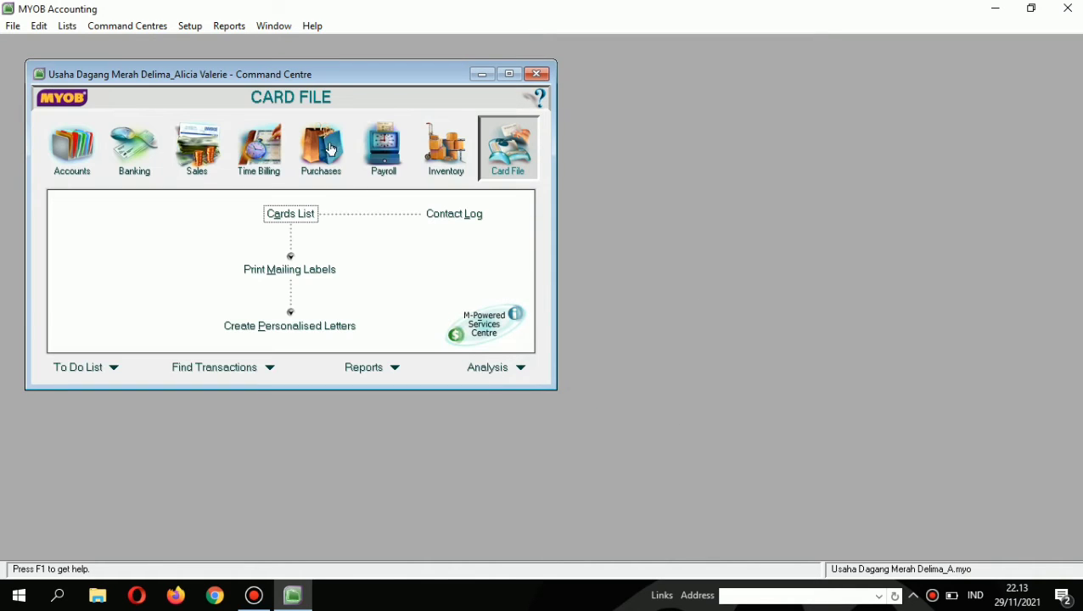
- Set sales linked accounts: receivables 1-1102 Piutang Dagang, customer receipts 1-1101 Kas Bank
click(190, 25)
mouse_move(228, 80)
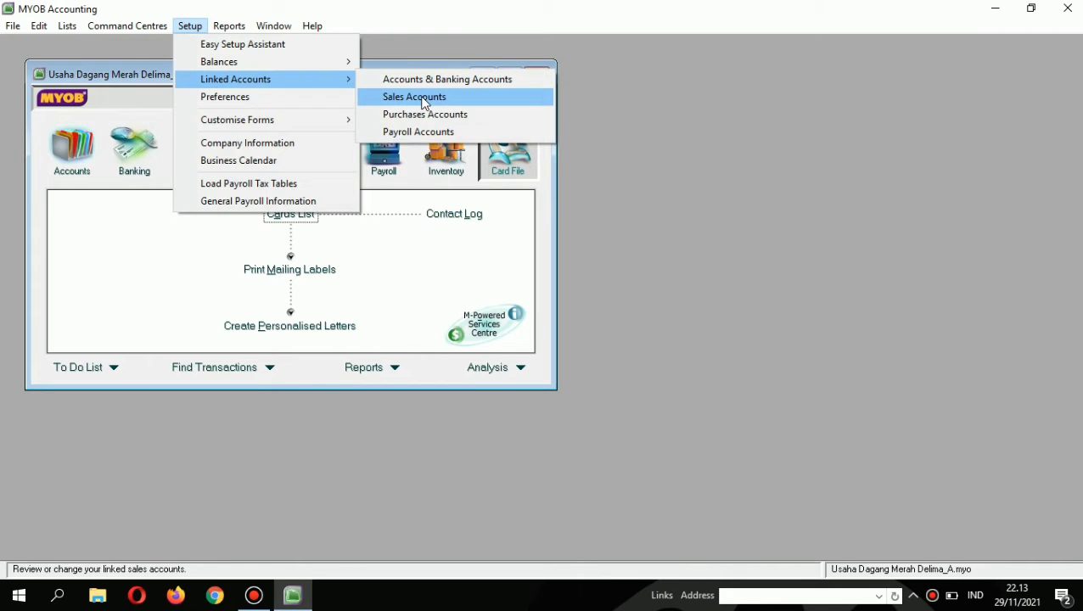
click(421, 99)
click(329, 137)
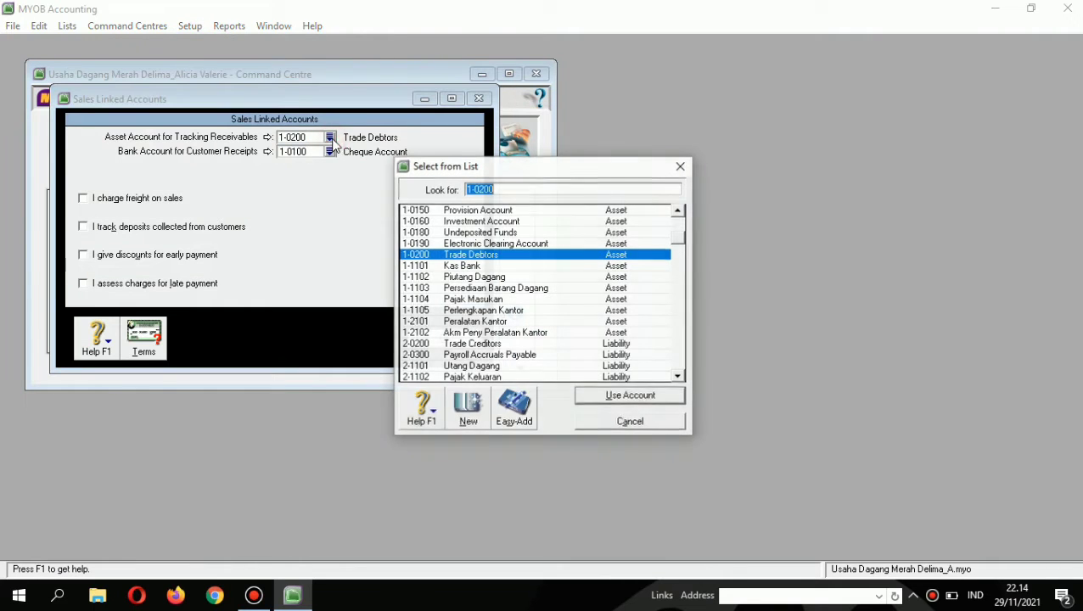
double_click(468, 277)
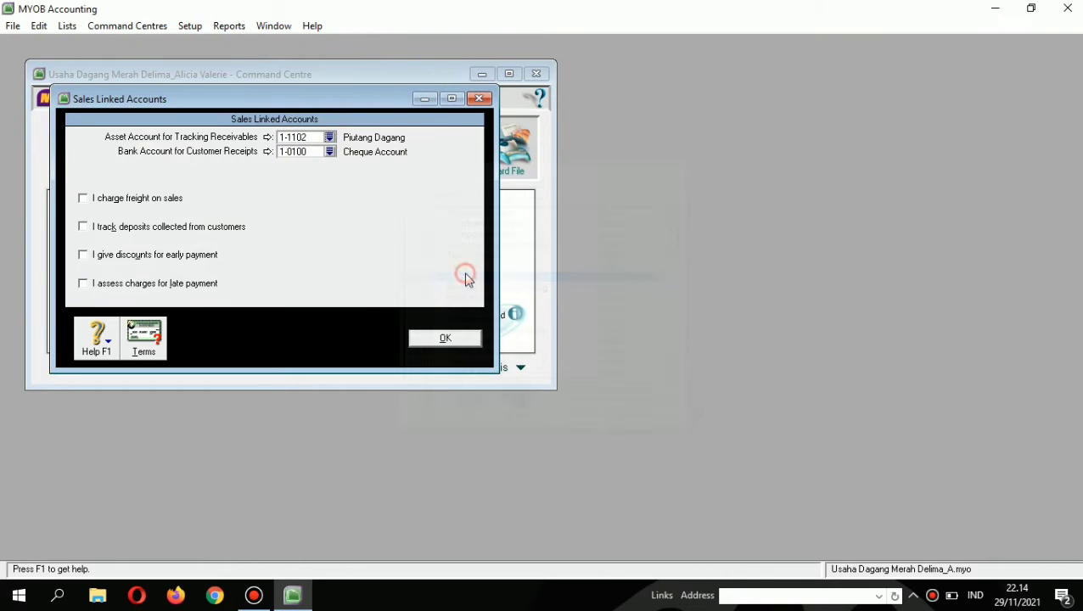
click(330, 152)
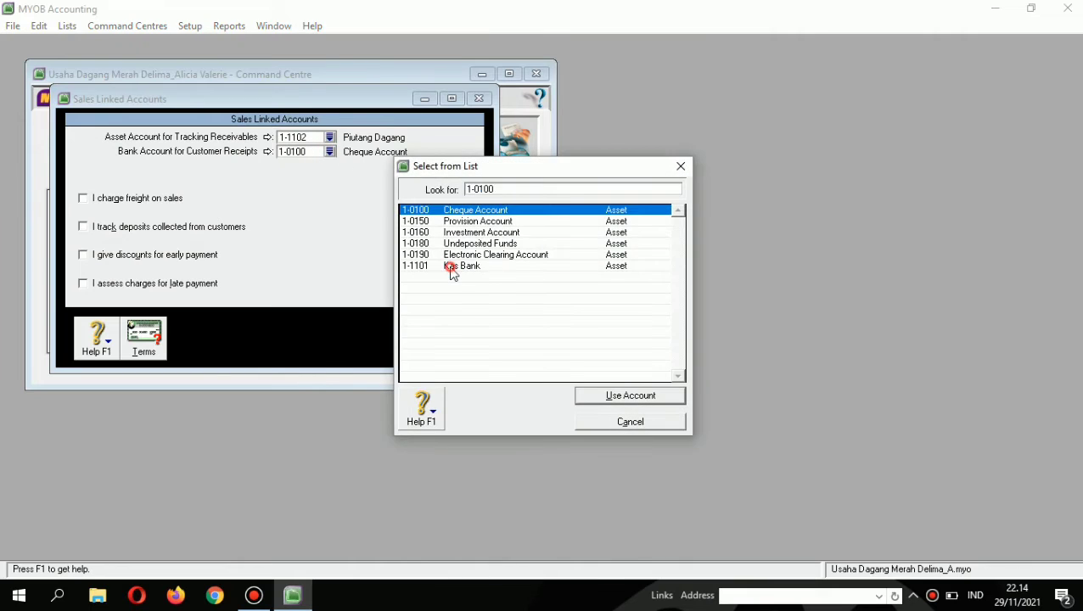
double_click(450, 265)
click(456, 343)
- Set purchases linked accounts: payables 2-1101 Utang Dagang, bill payments 1-1101 Kas Bank
click(189, 31)
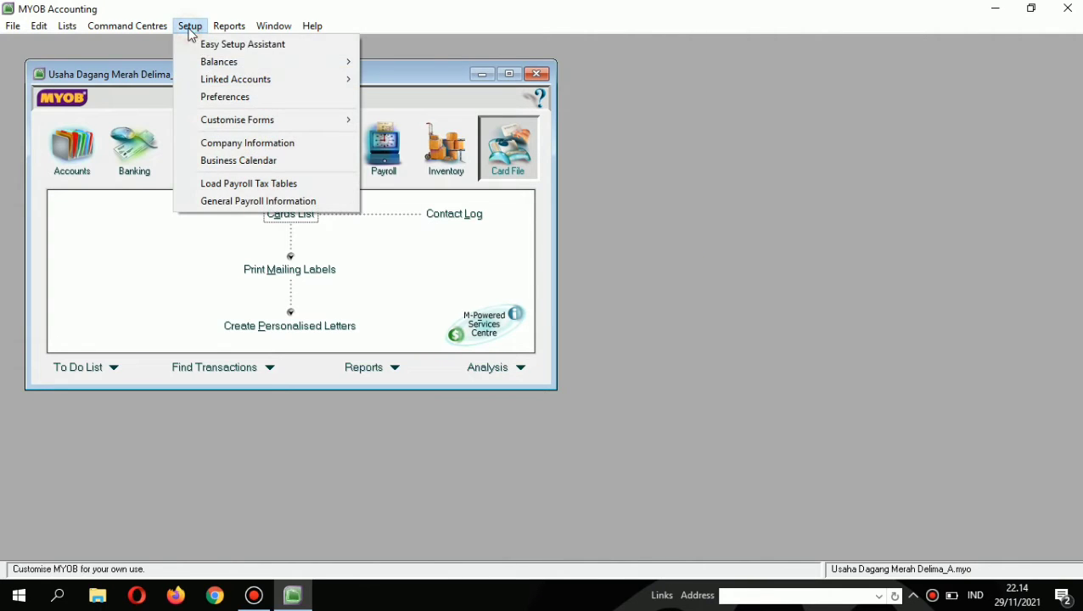
mouse_move(247, 83)
click(405, 116)
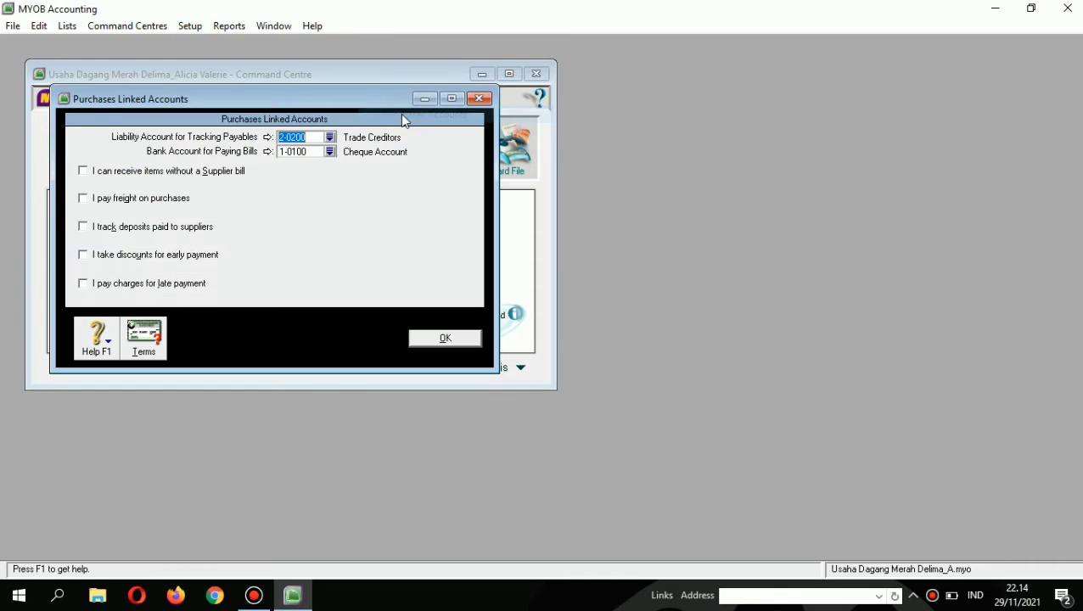
click(331, 139)
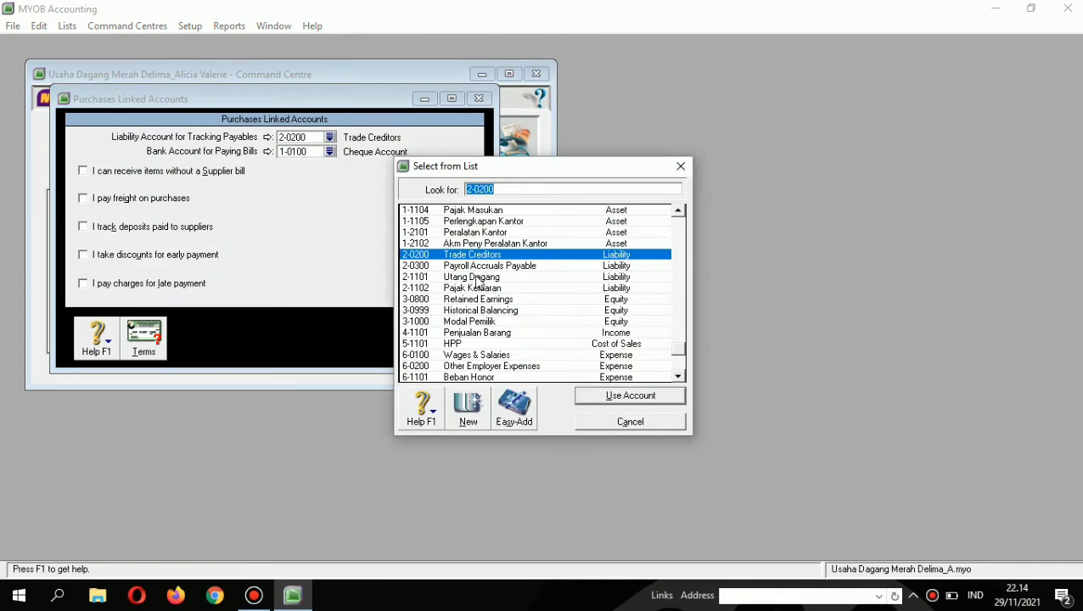
text(2-1101)
key(Return)
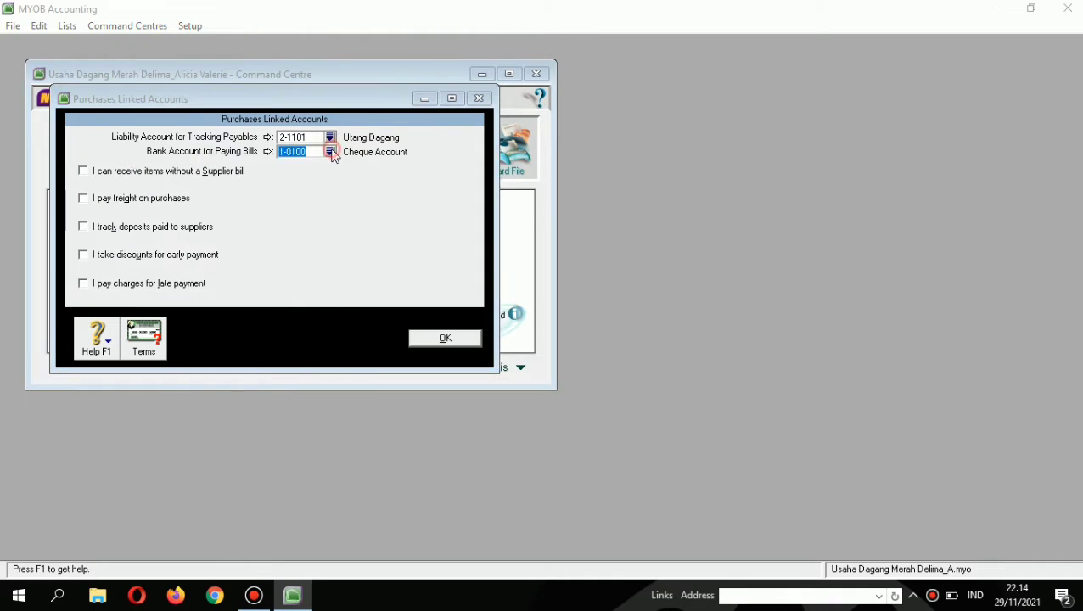
click(330, 151)
text(1-1101)
double_click(447, 270)
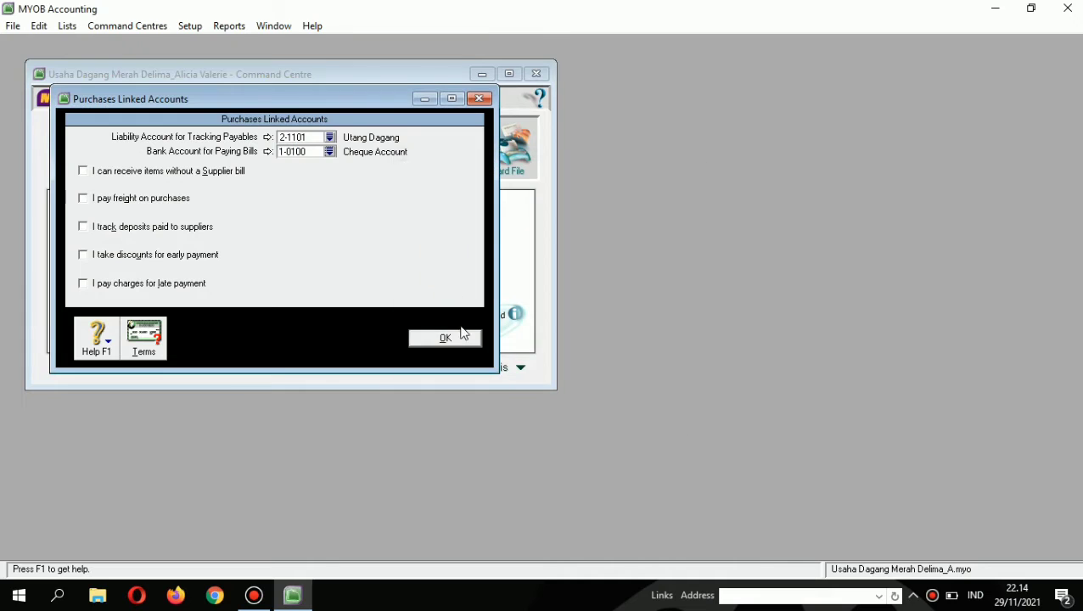
click(458, 338)
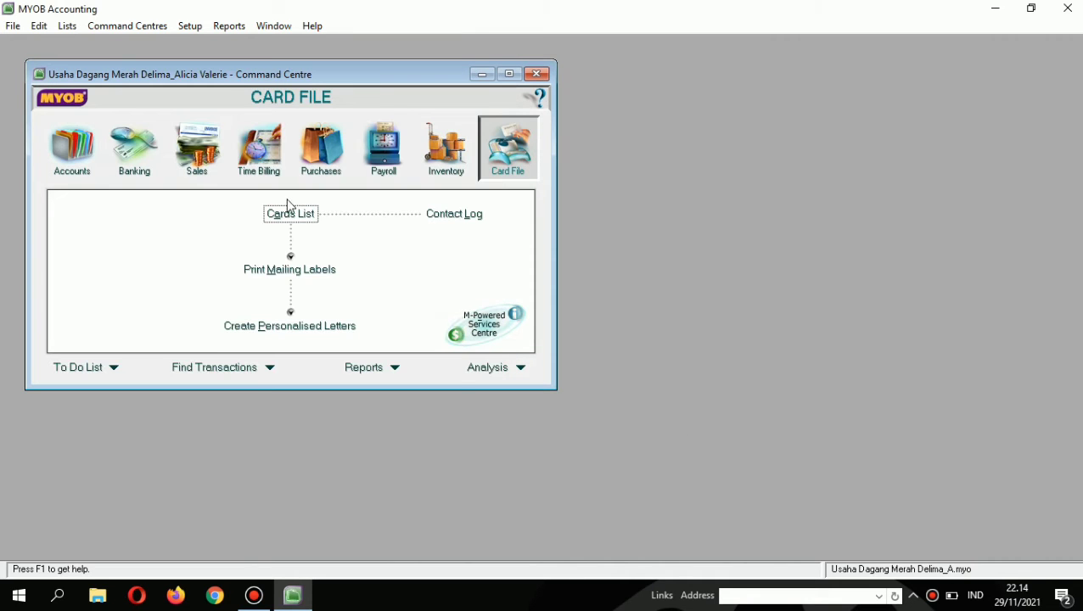
- Create supplier card Agen Bendera with card ID S001
click(304, 216)
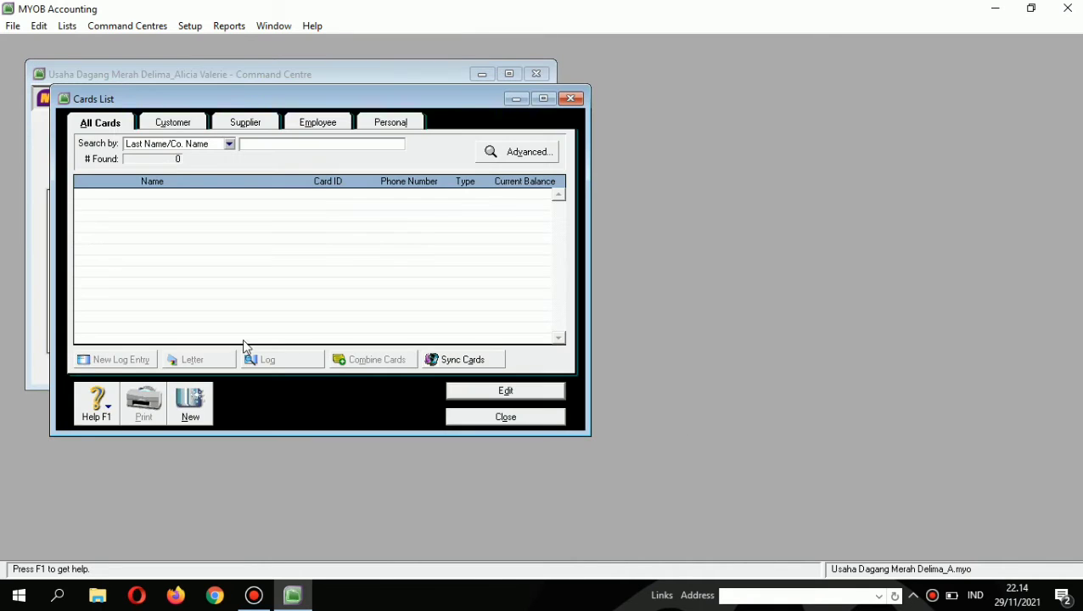
click(192, 403)
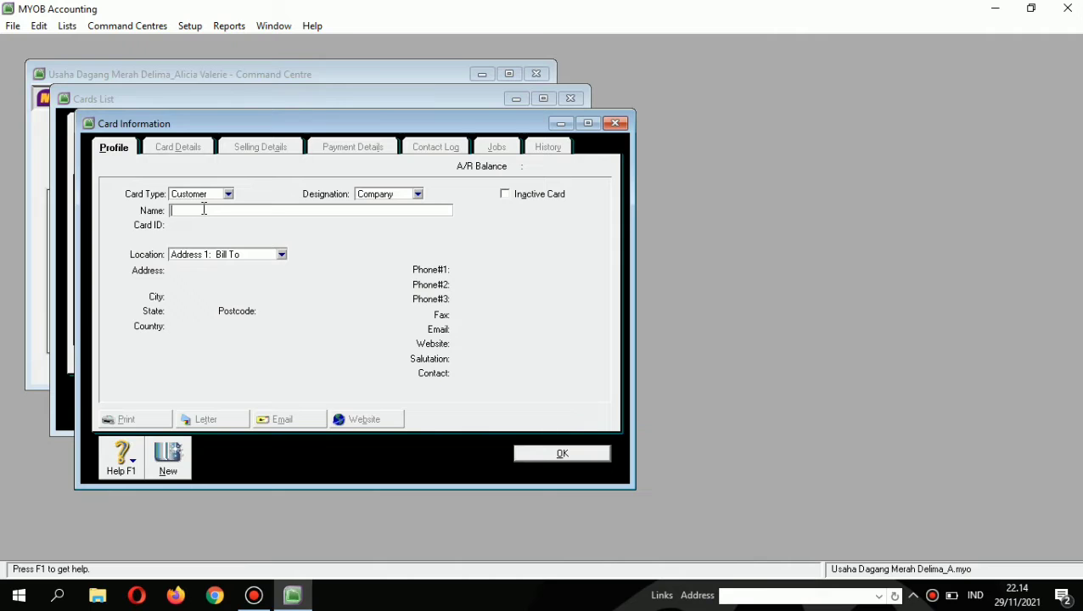
click(228, 193)
click(189, 218)
click(242, 211)
text(Agen Bendera)
key(Tab)
text(S001)
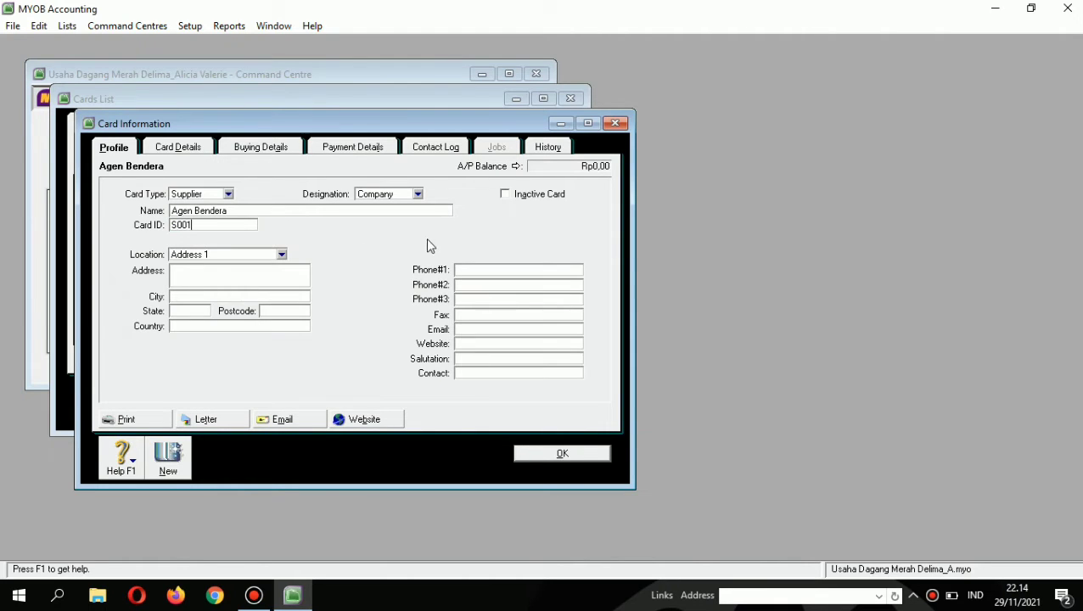
click(167, 465)
- Create customer card Ibu Ibu PKK with card ID C001
click(229, 194)
click(199, 206)
click(218, 212)
text(Ibu Ibu PKK)
key(Tab)
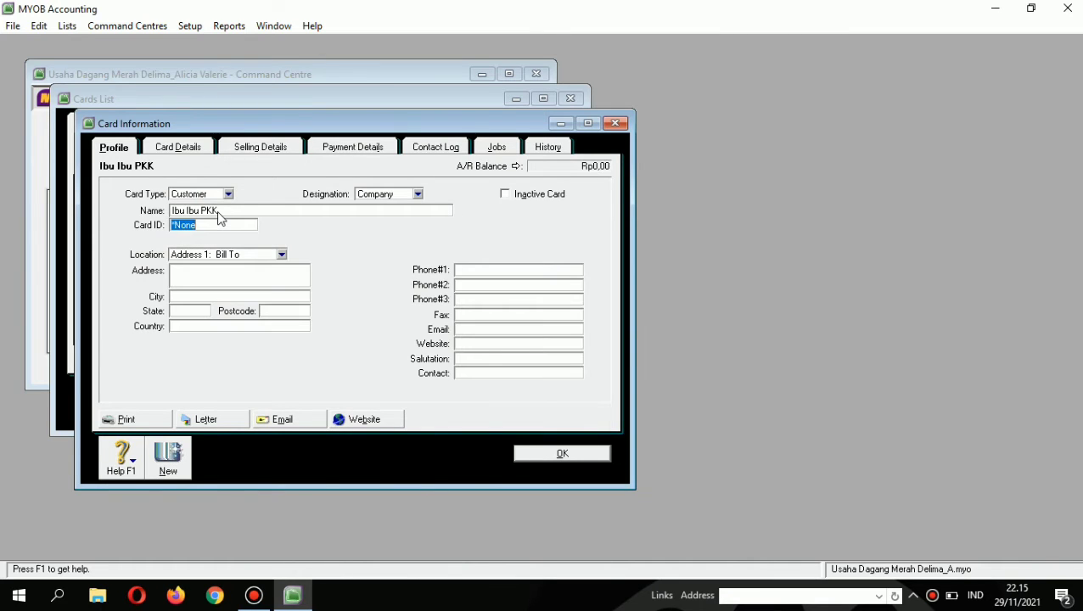
text(C001)
key(Tab)
click(161, 461)
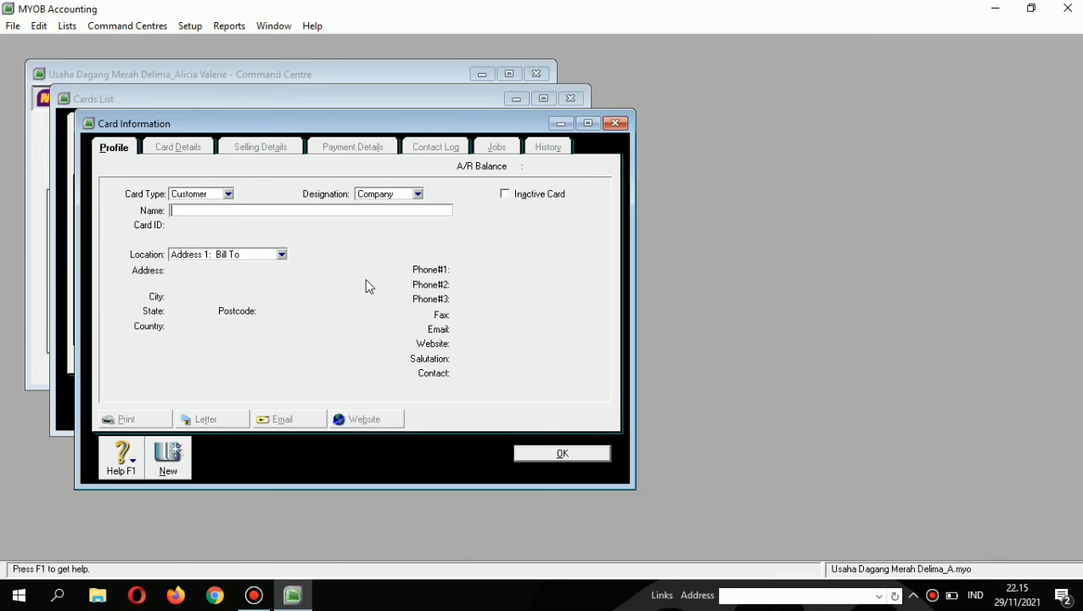
- Create supplier card Agen Indomie with card ID S002
click(227, 194)
click(204, 218)
text(Agen Indomie)
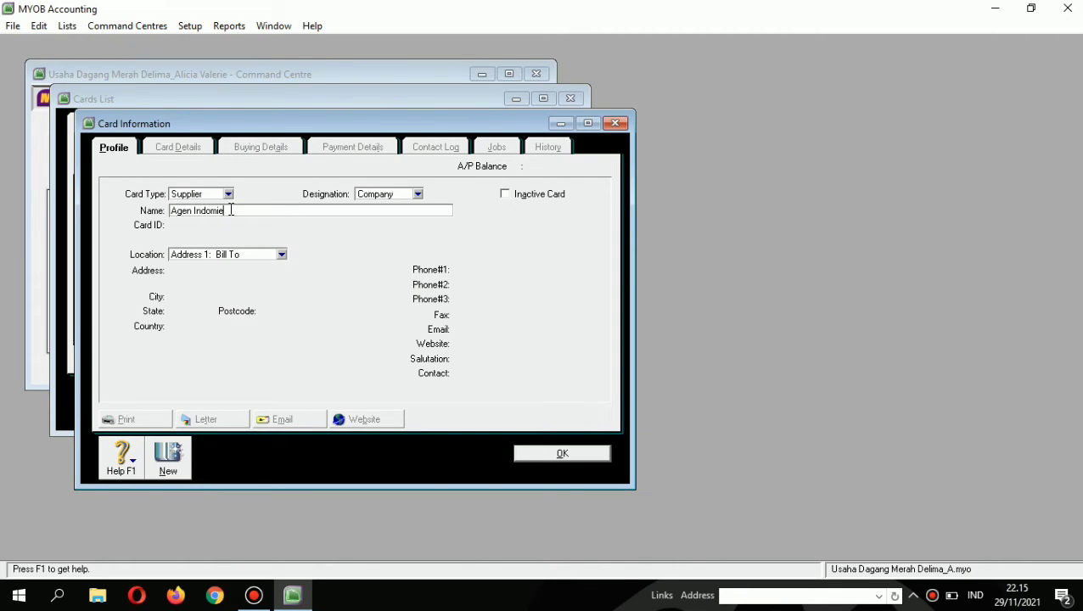
key(Tab)
text(C002)
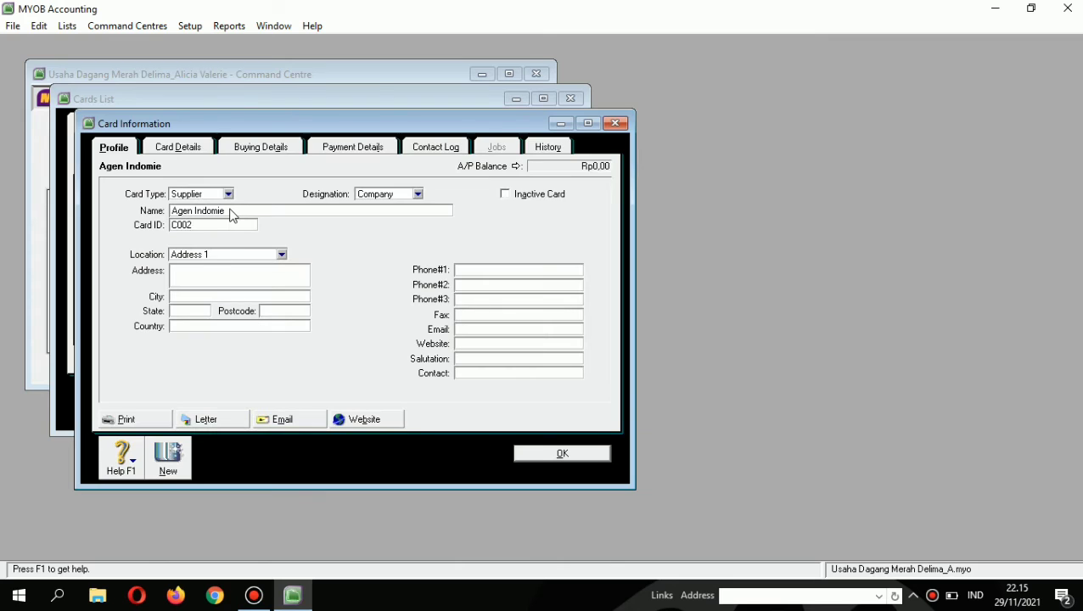
key(BackSpace)
key(BackSpace)
key(BackSpace)
key(BackSpace)
text(S002)
key(Return)
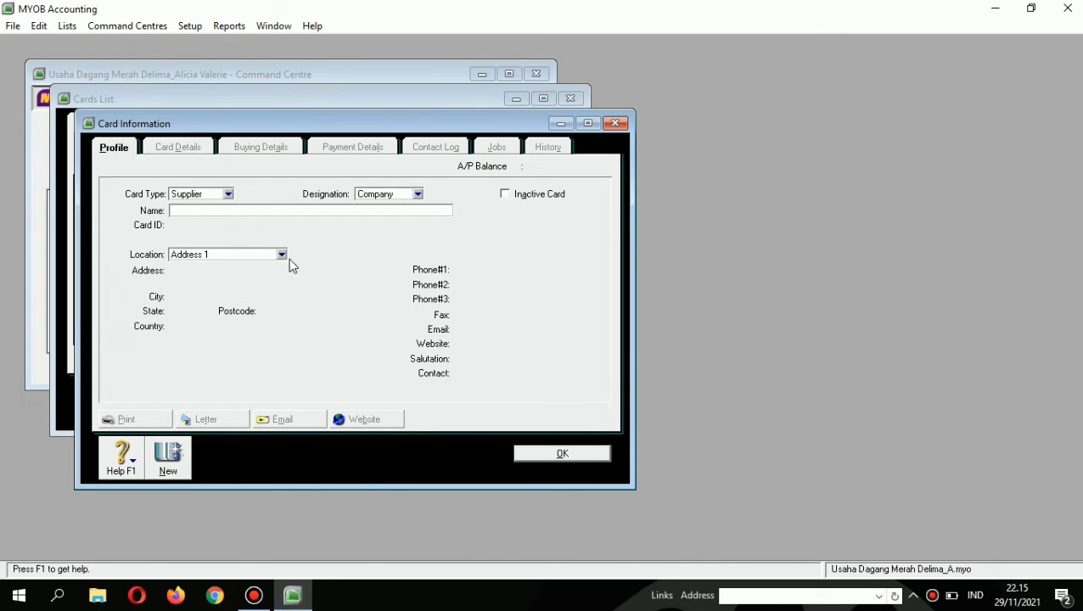
- Create supplier card Warung Indomie with card ID S003 and close the card form
text(Wae)
key(BackSpace)
text(rung Indomie)
key(Tab)
text(S003)
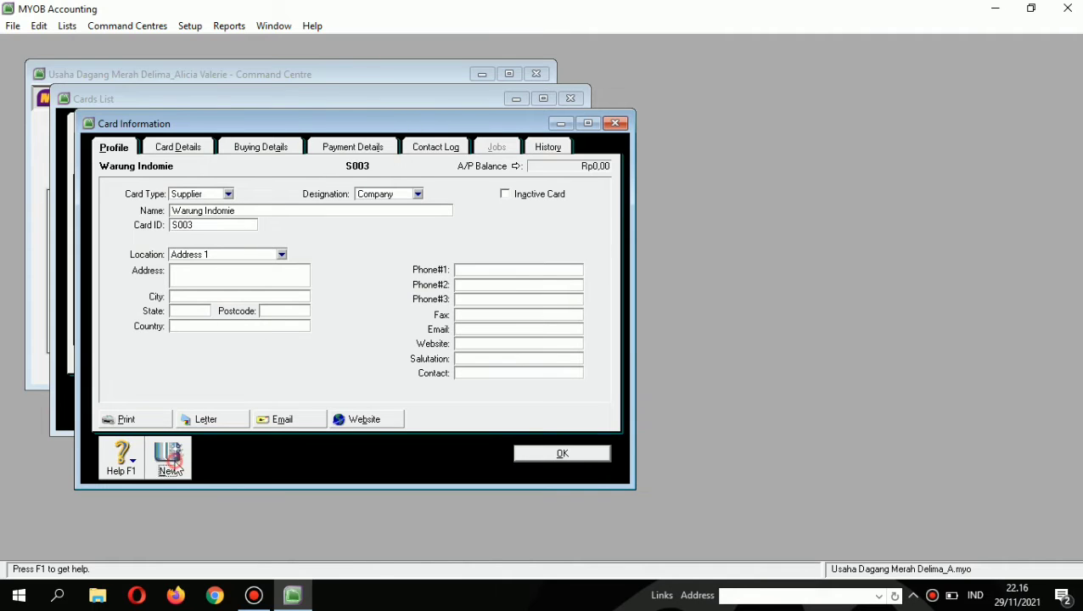
key(Return)
key(Escape)
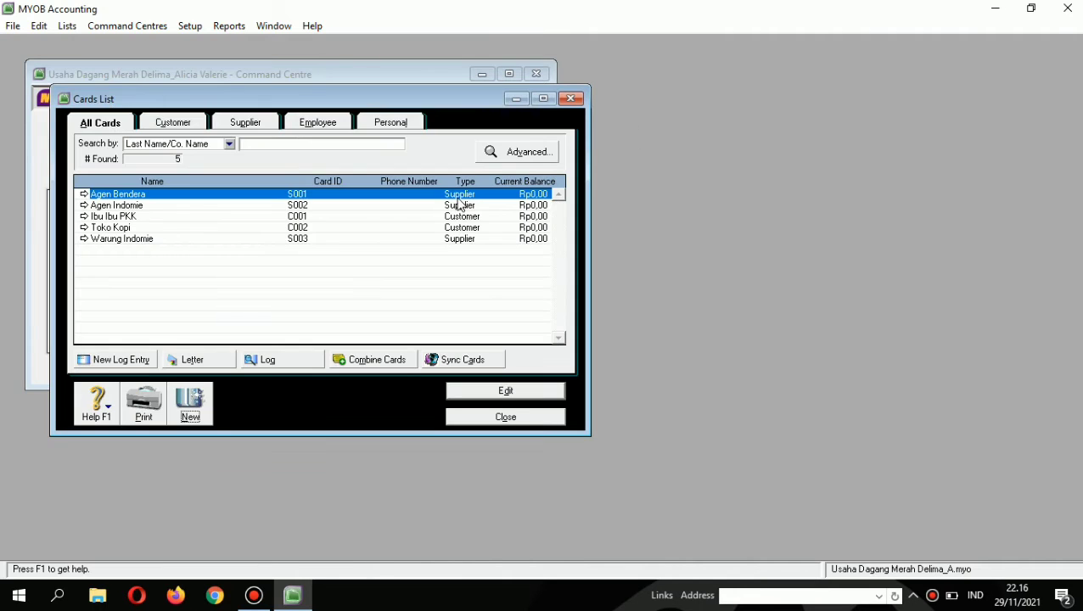
- Start a new inventory item numbered SM001 named Minyak Goreng
click(481, 419)
click(446, 152)
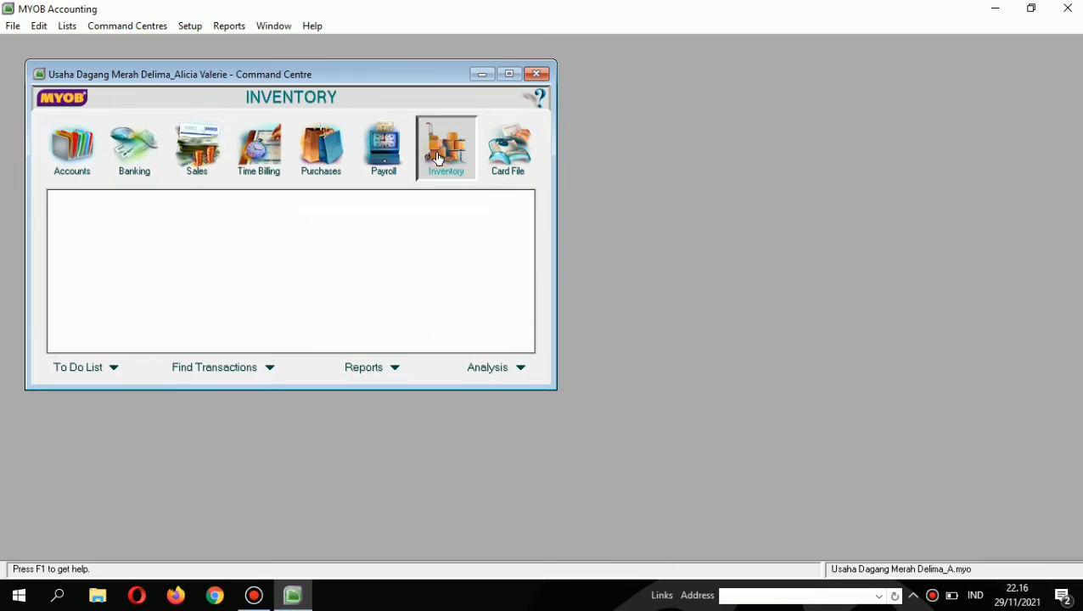
click(291, 245)
click(197, 358)
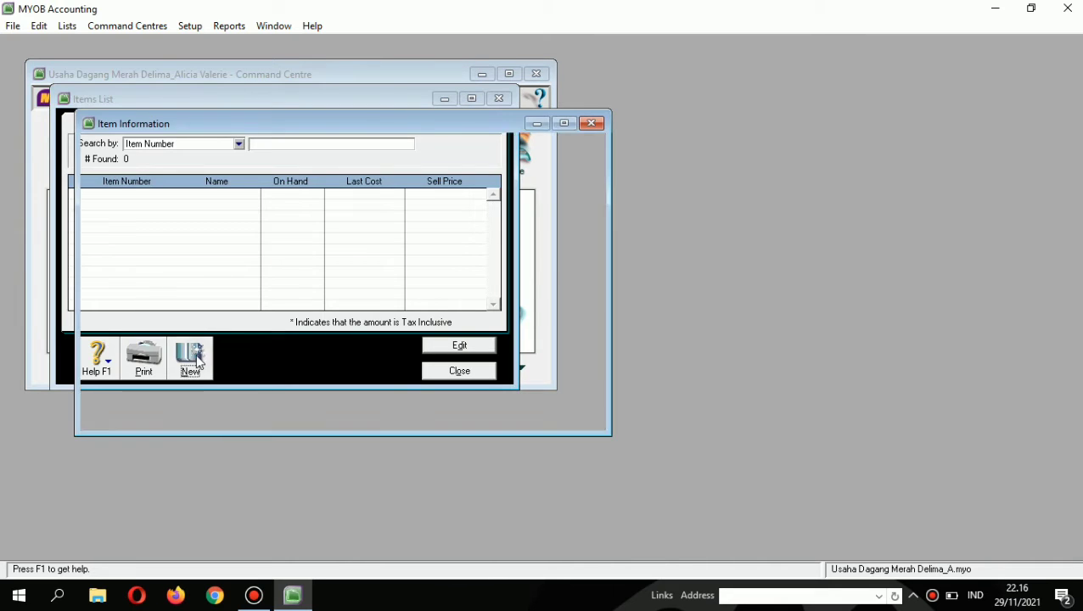
text(SM)
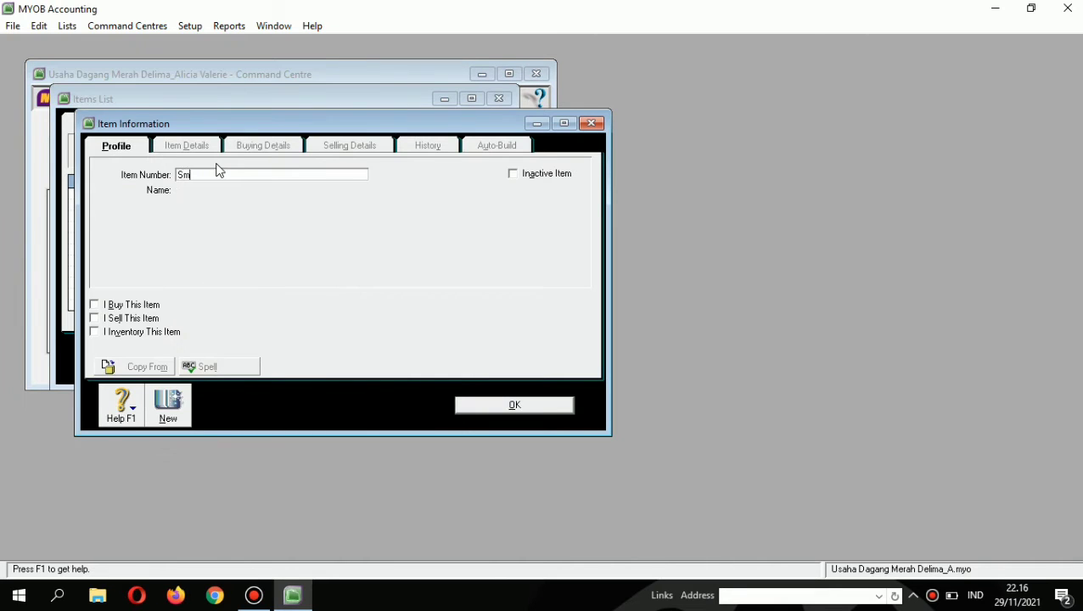
text(001)
key(Tab)
key(BackSpace)
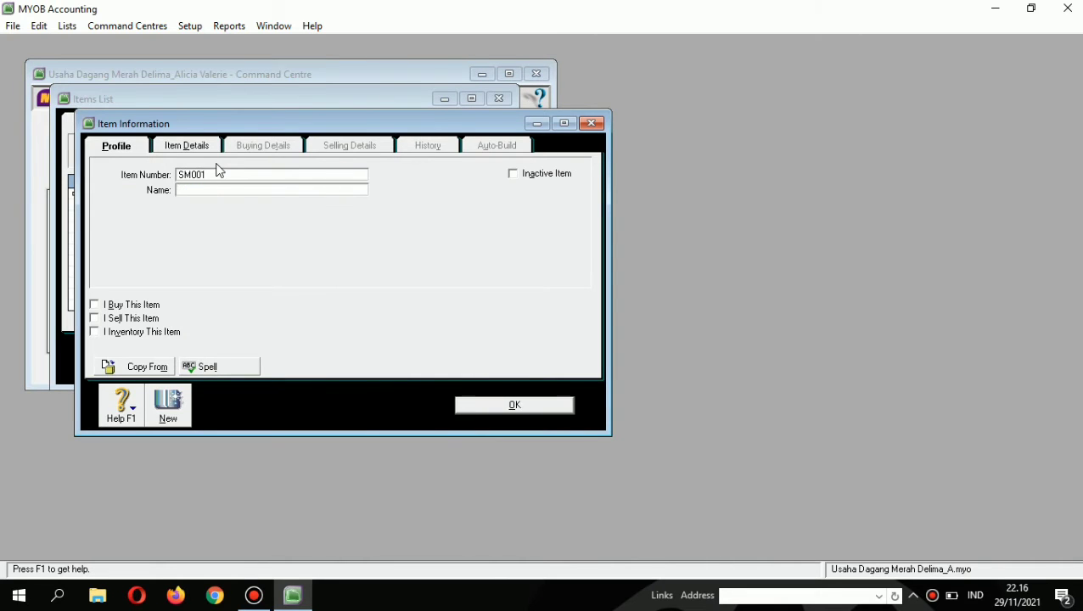
text(Minyak Goreng)
- Mark the item bought, sold and inventoried, with accounts 5-1101, 4-1101 and 1-1103
click(95, 305)
click(95, 319)
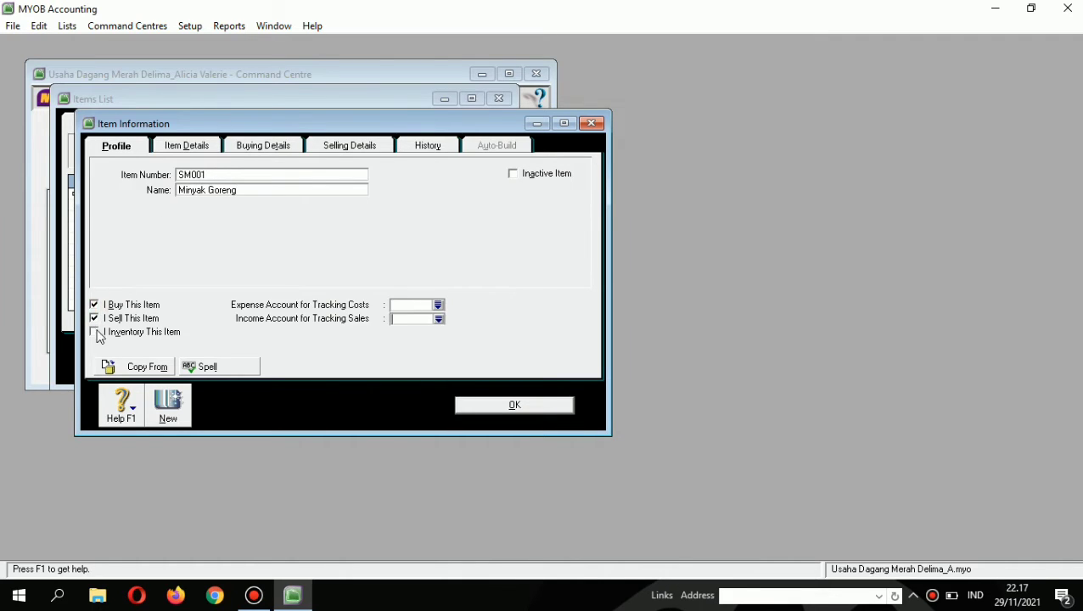
click(96, 332)
click(439, 305)
click(631, 396)
click(438, 319)
click(631, 396)
click(439, 332)
click(499, 301)
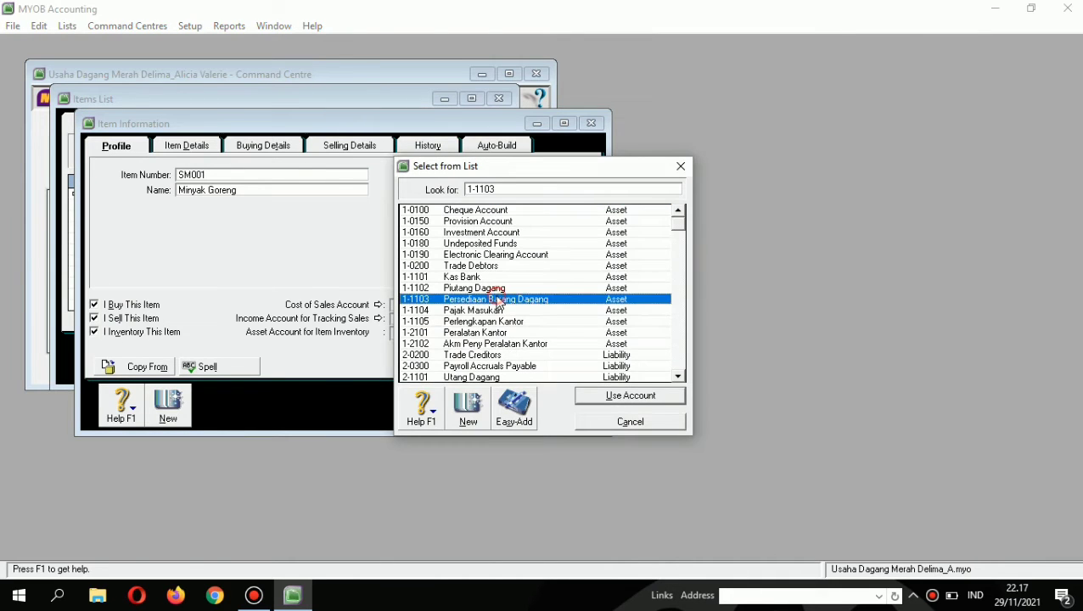
click(620, 396)
- Assign N-T tax codes for selling and buying, then save Minyak Goreng
click(174, 411)
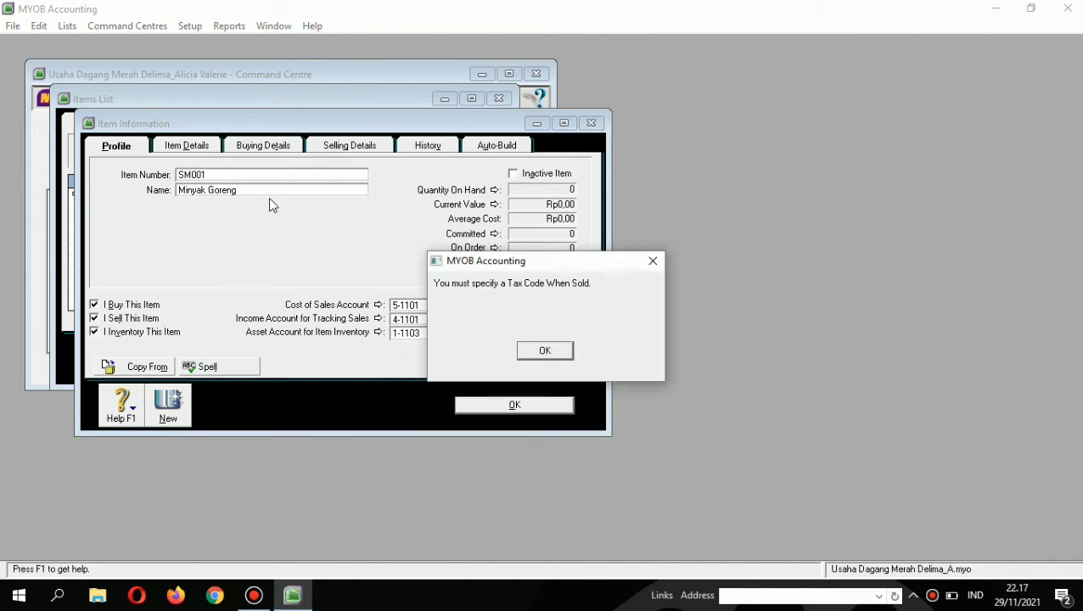
click(545, 350)
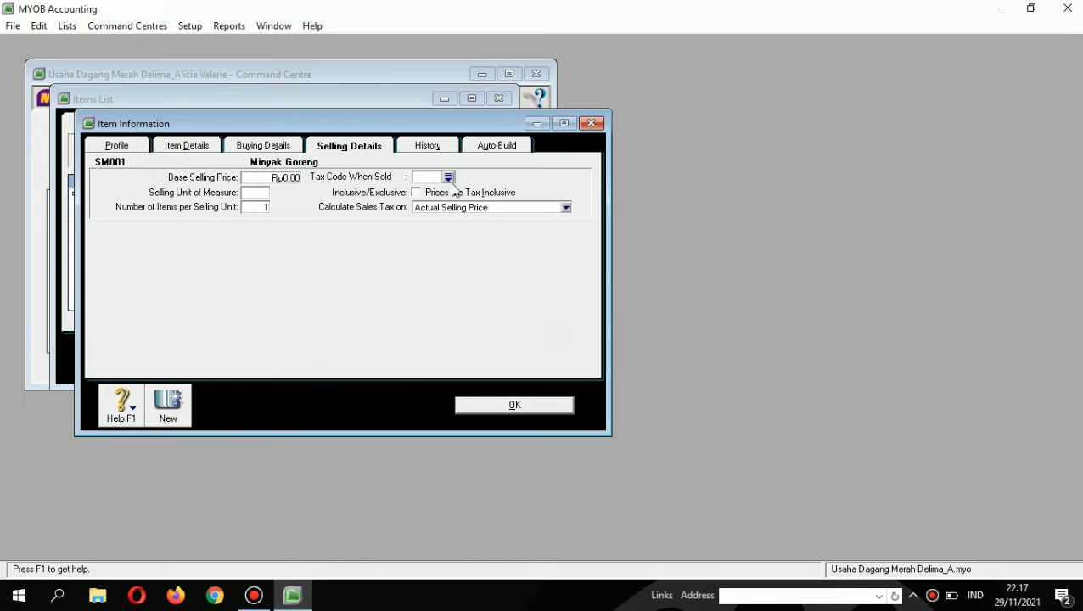
click(448, 178)
double_click(450, 275)
click(424, 146)
click(349, 145)
click(263, 145)
click(477, 202)
double_click(473, 280)
click(495, 405)
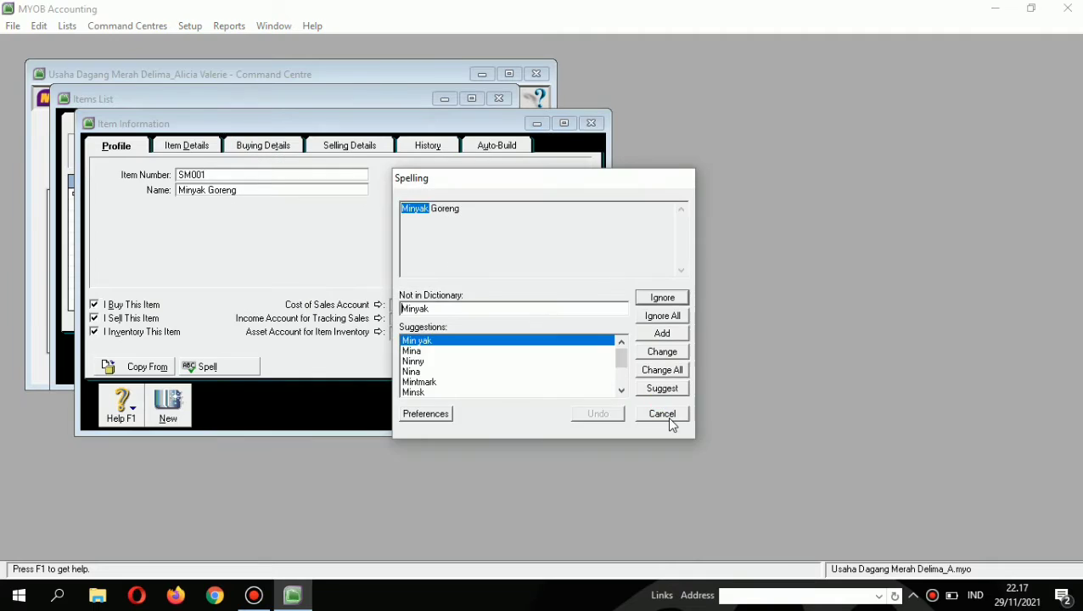
click(667, 415)
- Begin a second inventory item numbered SM002
click(210, 348)
text(SM002)
key(Tab)
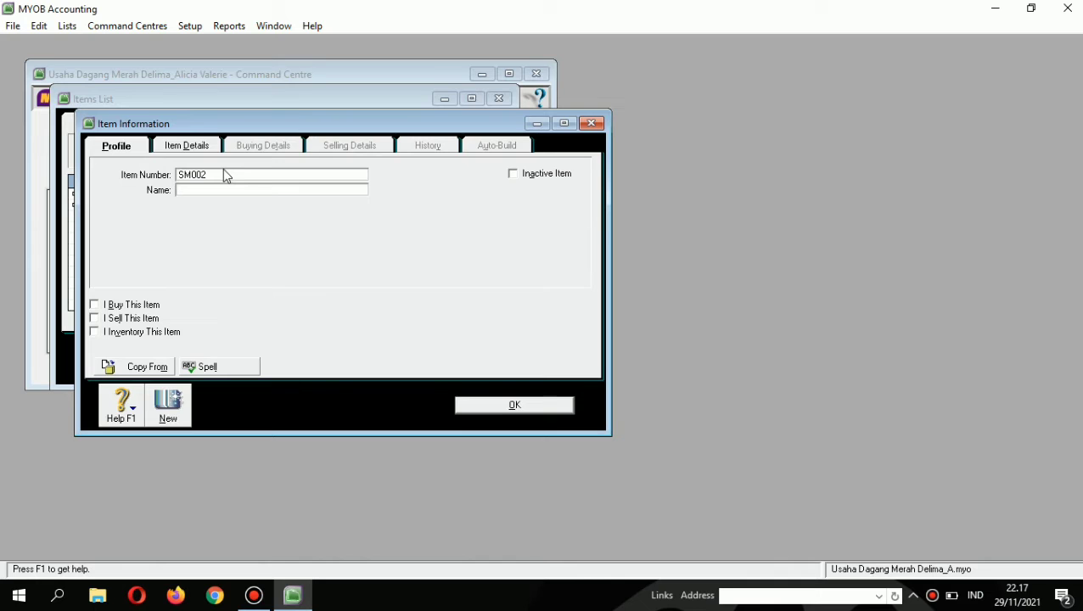
- Name the item Gula, mark it as bought, sold and inventoried, and save it
text(Gula)
click(92, 305)
click(93, 318)
click(93, 332)
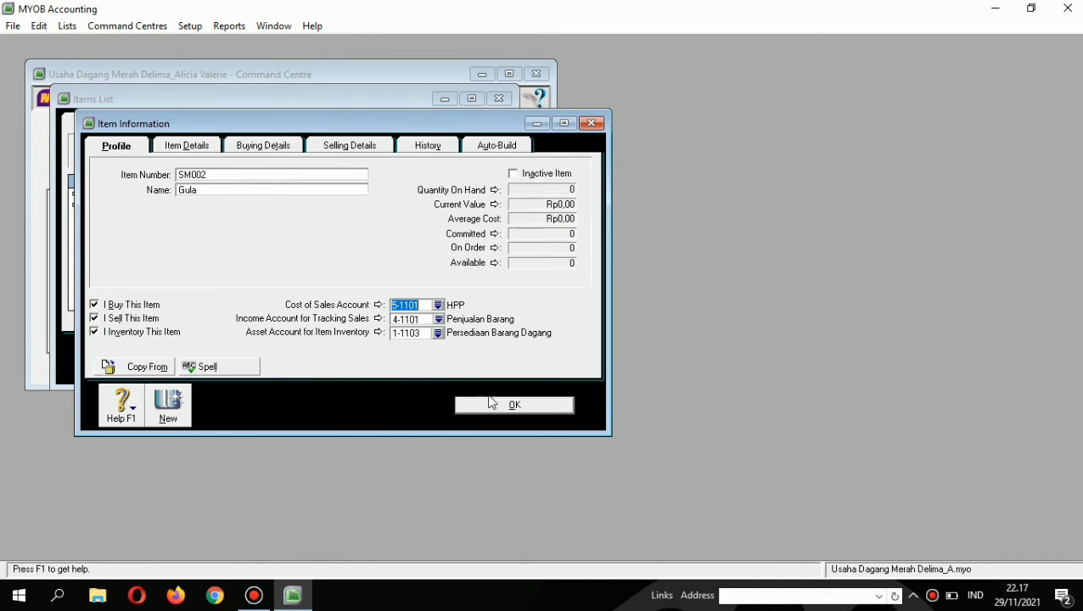
click(288, 150)
click(330, 145)
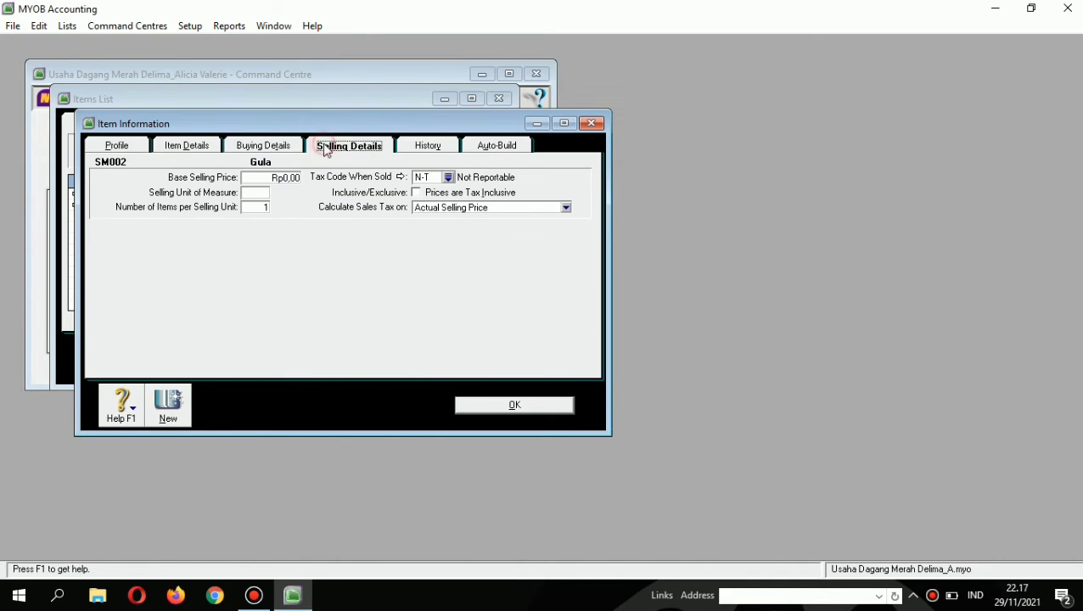
click(121, 151)
click(168, 407)
- Add inventory item SM003 named Kardus Indomie
text(SM003)
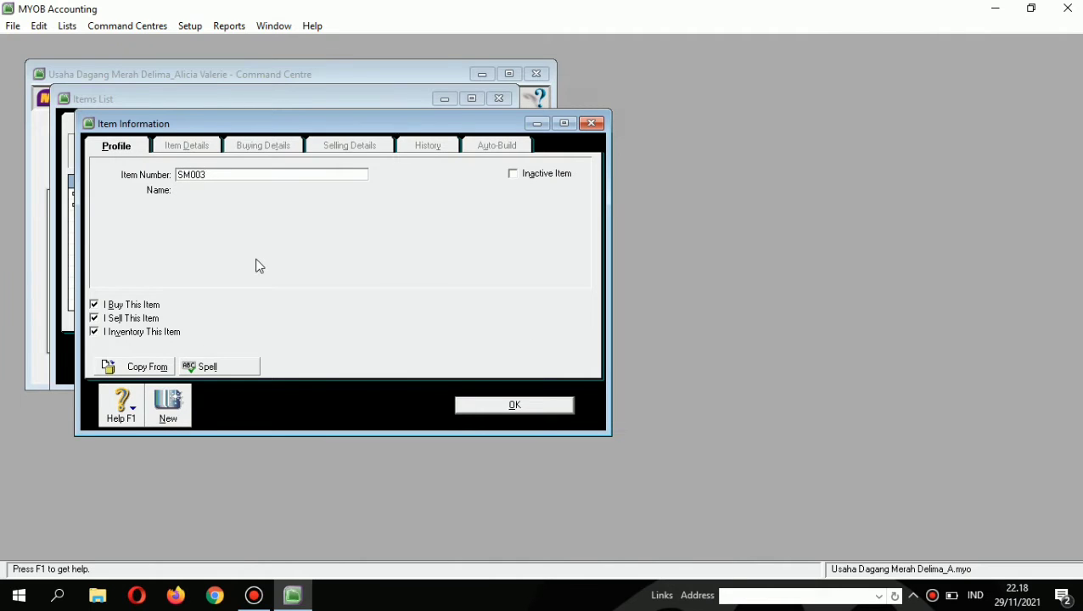
key(Tab)
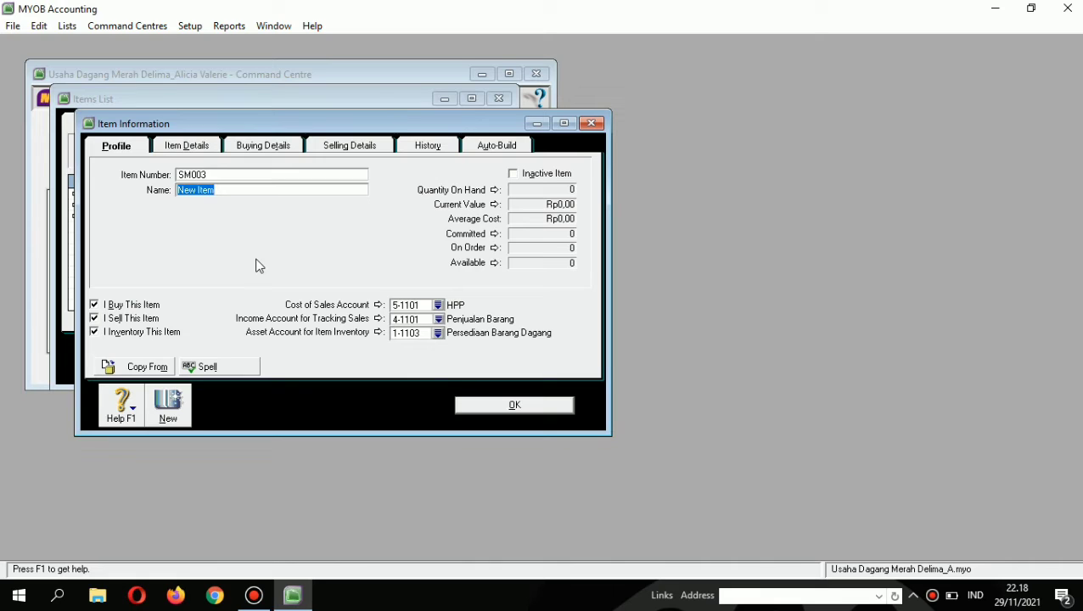
text(Kardus Indomie)
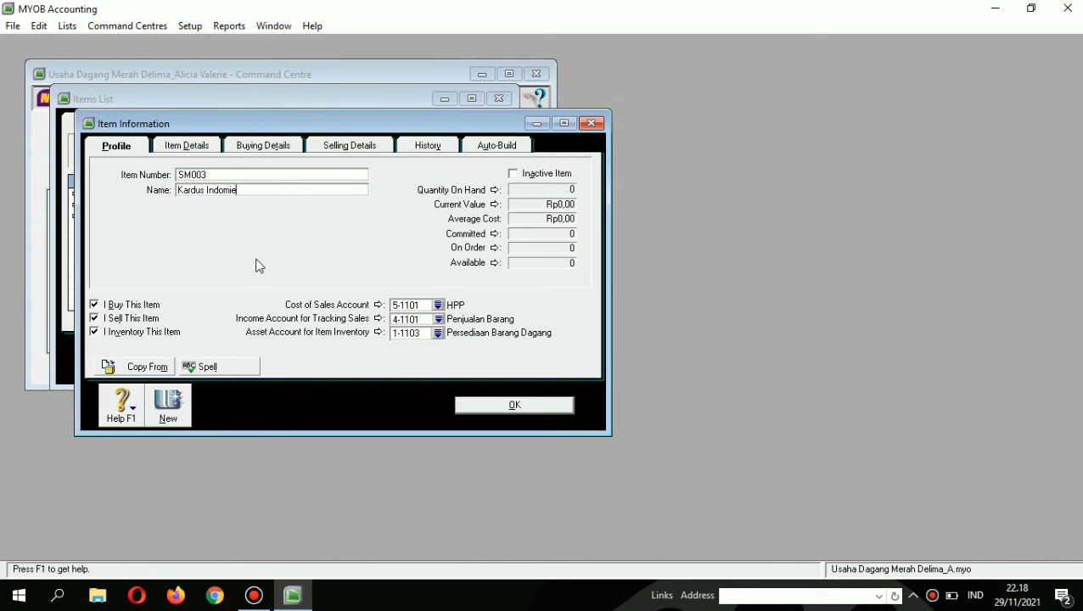
click(172, 399)
- Add item SM004 named Indomie, dismissing the spelling check on save
text(SM004)
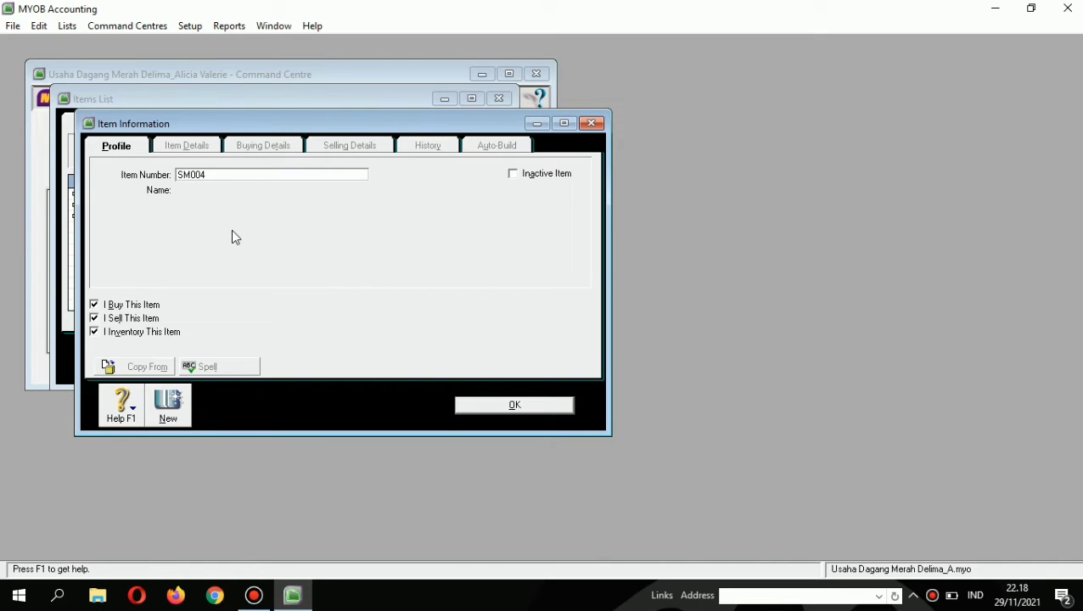
key(Tab)
text(I)
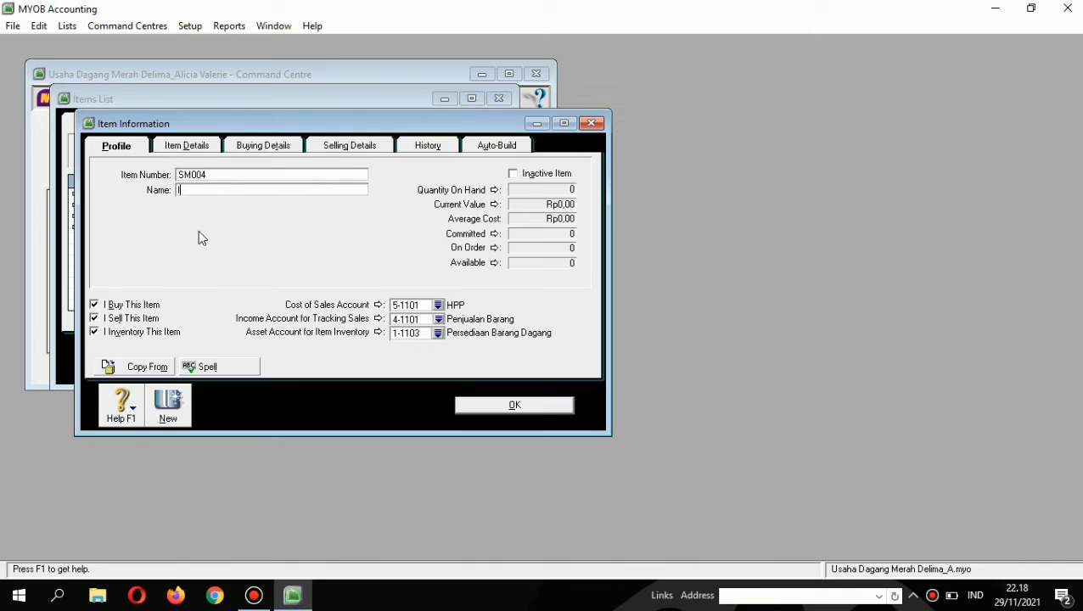
text(ndomie)
click(499, 413)
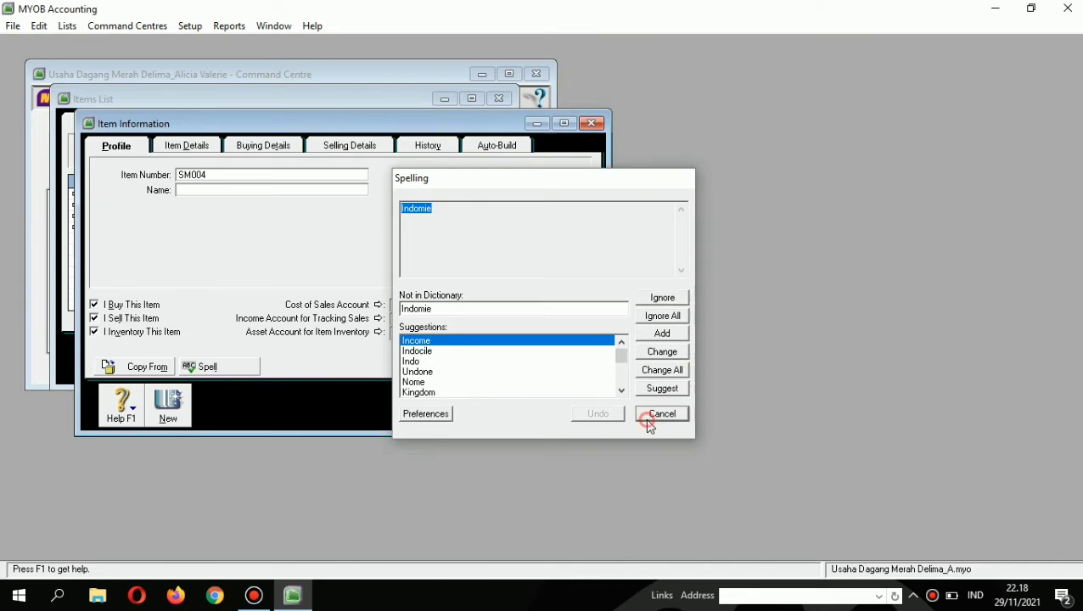
click(648, 416)
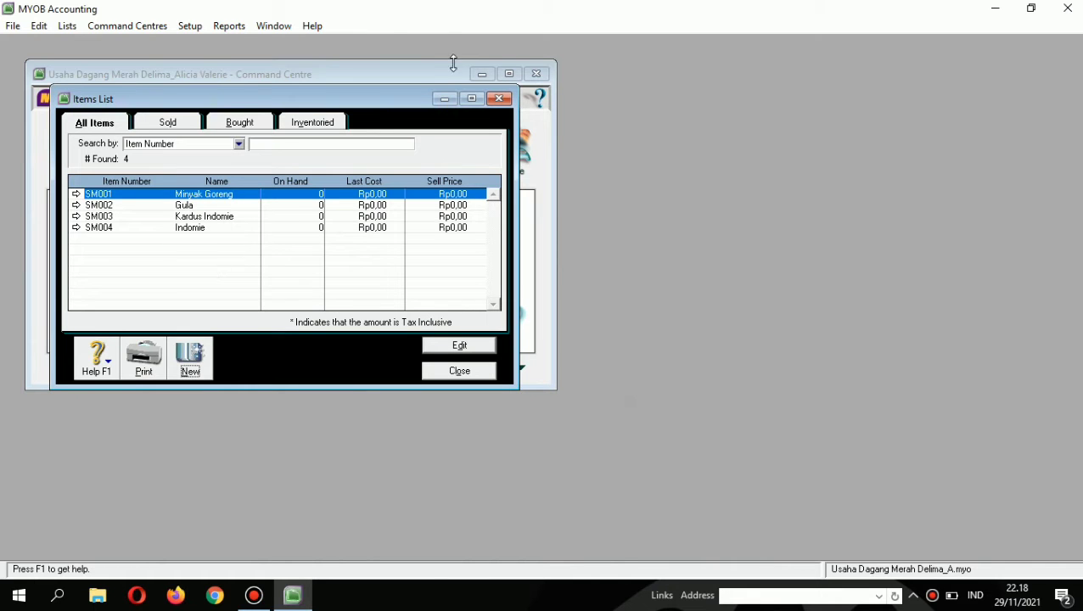
- Close the Items List and browse the chart of accounts from 1-0000 Asset to 9-0000 Other Expenses
click(450, 379)
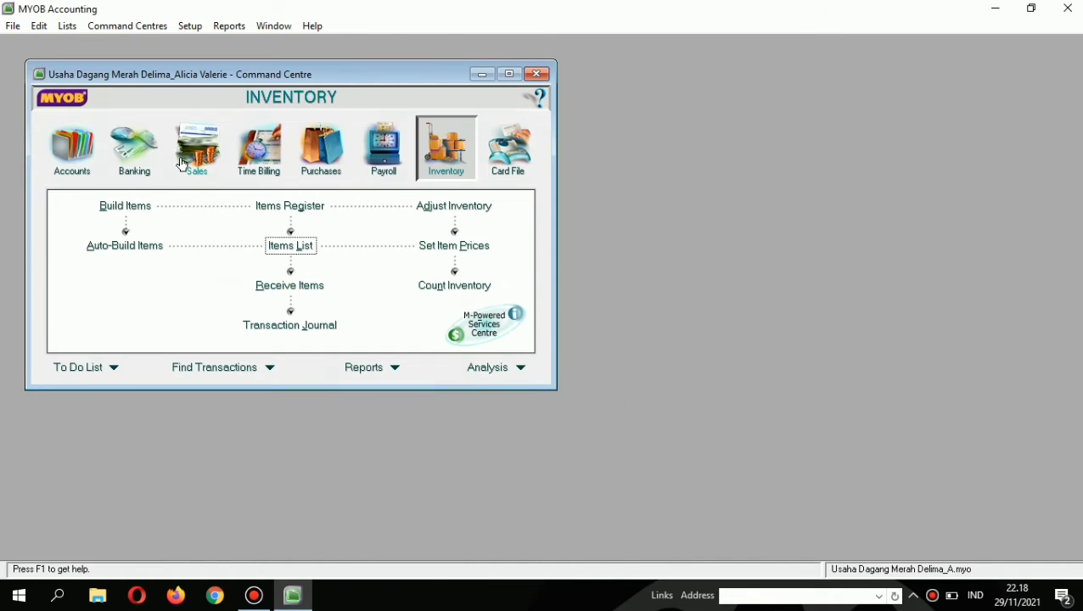
click(75, 149)
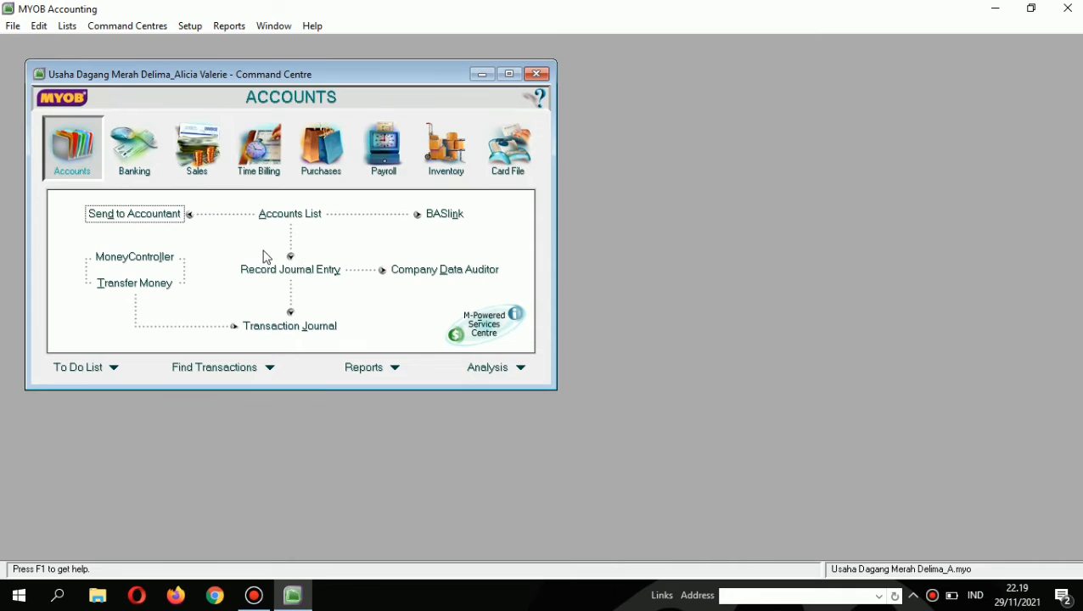
click(295, 214)
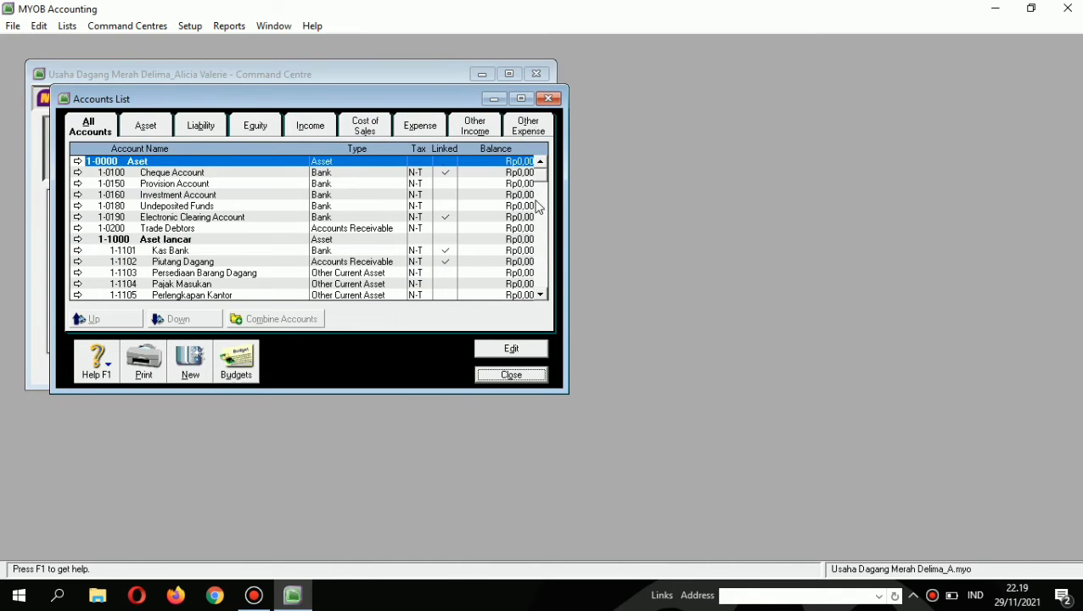
drag(541, 211, 540, 294)
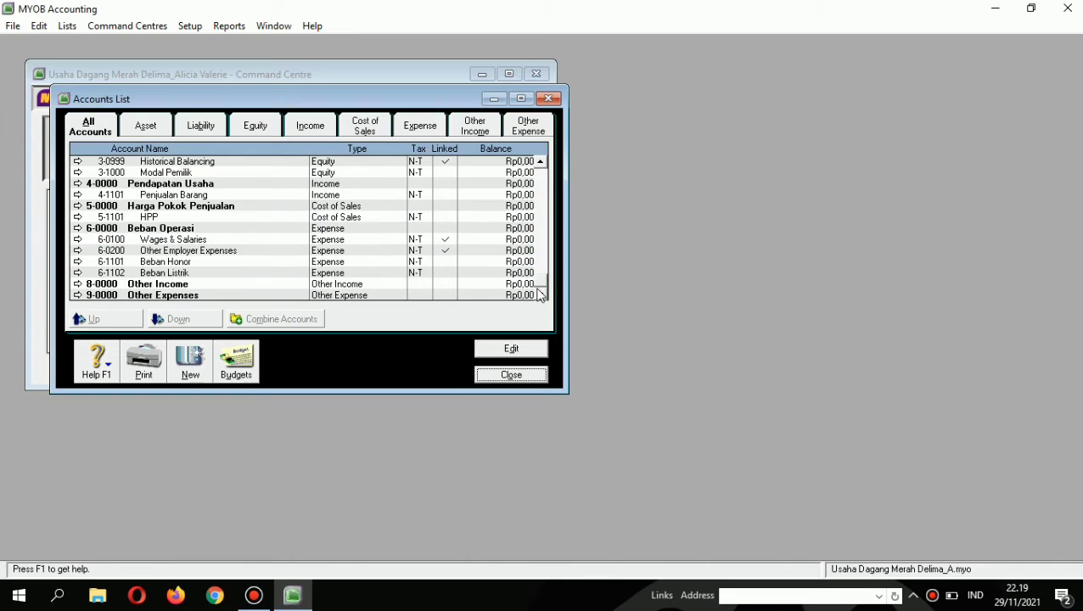
click(548, 99)
- Start a general journal entry dated 02/03/2021 with memo 'Modal Awal'
click(272, 271)
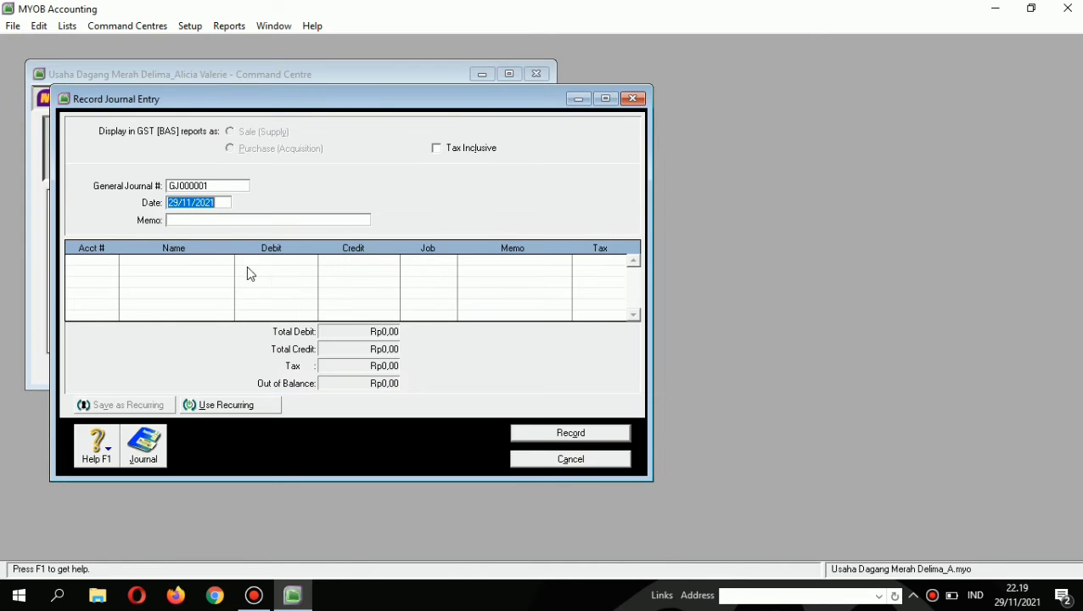
key(BackSpace)
text(02/03/)
text(2021)
key(Tab)
text(Moda)
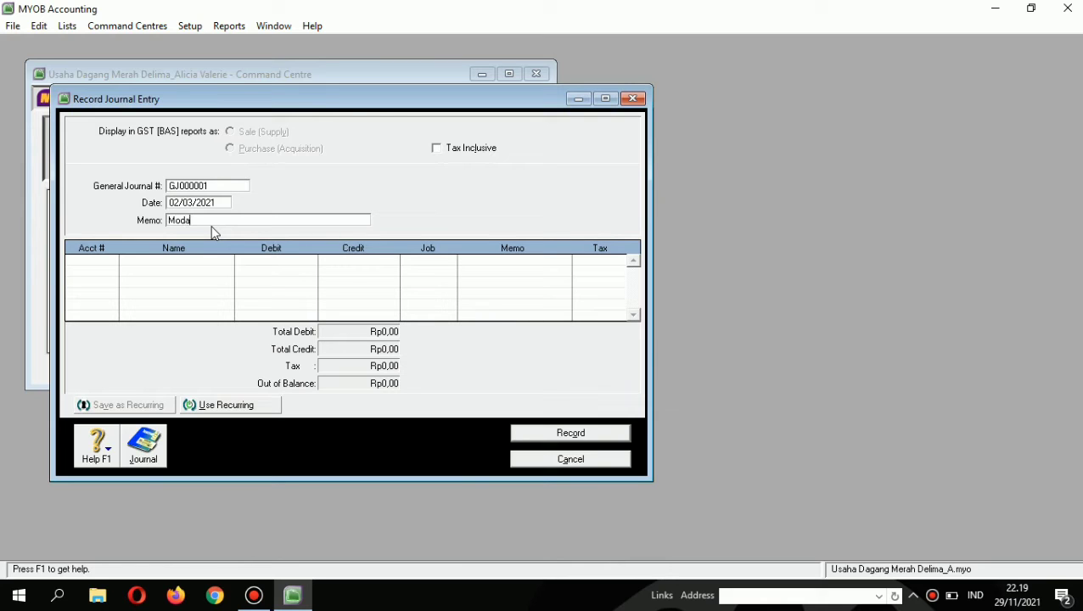
text(l Awal)
- Debit Kas Bank 1-1101 and credit Modal Pemilik 3-1000 by 450000, then record the journal
click(114, 262)
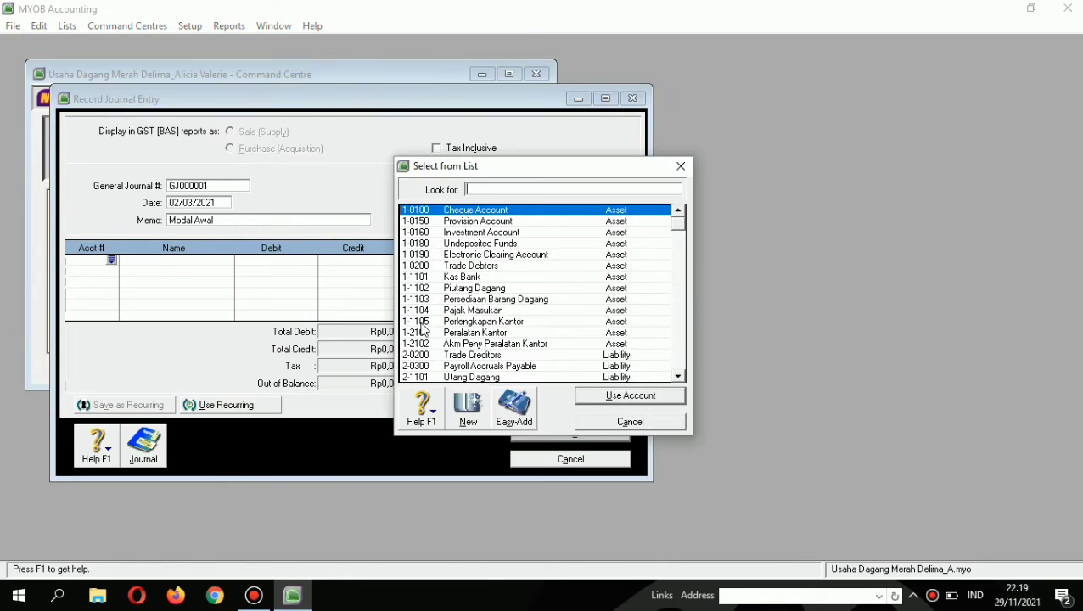
click(502, 278)
double_click(503, 279)
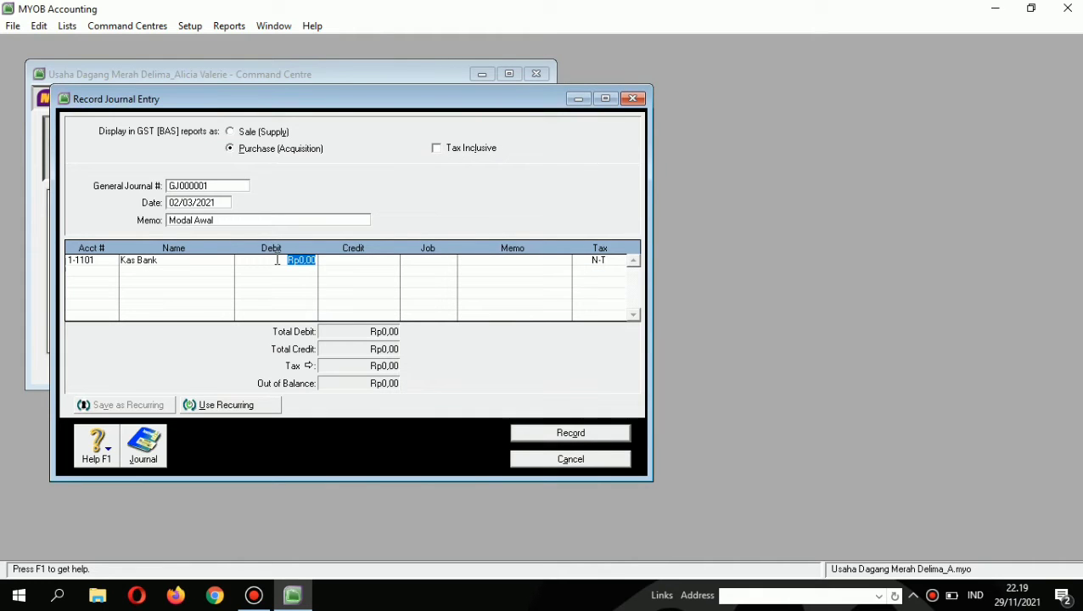
text(450000)
click(101, 264)
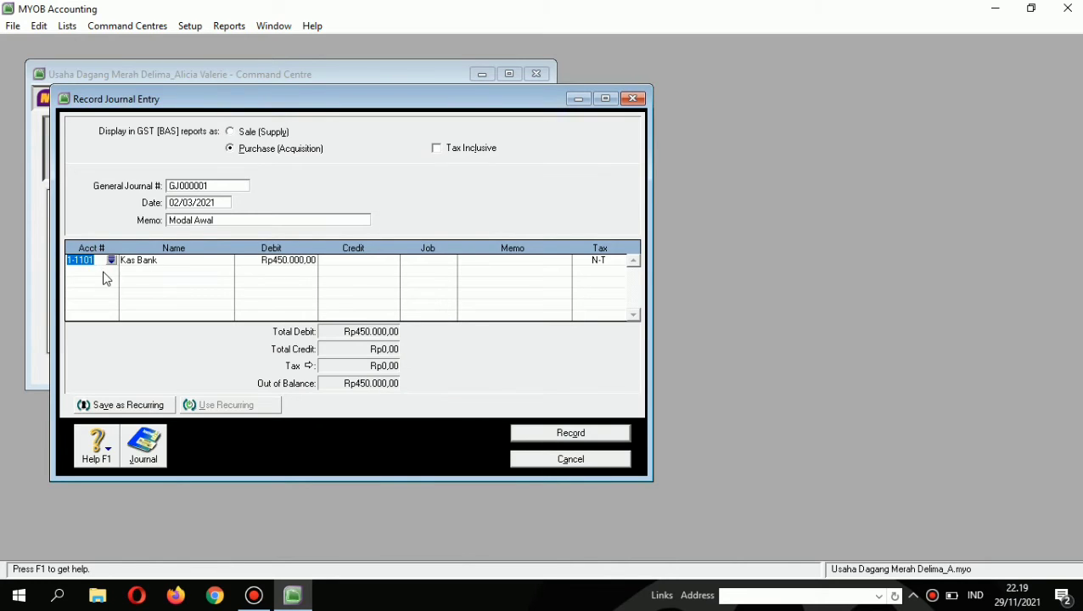
click(102, 274)
click(110, 272)
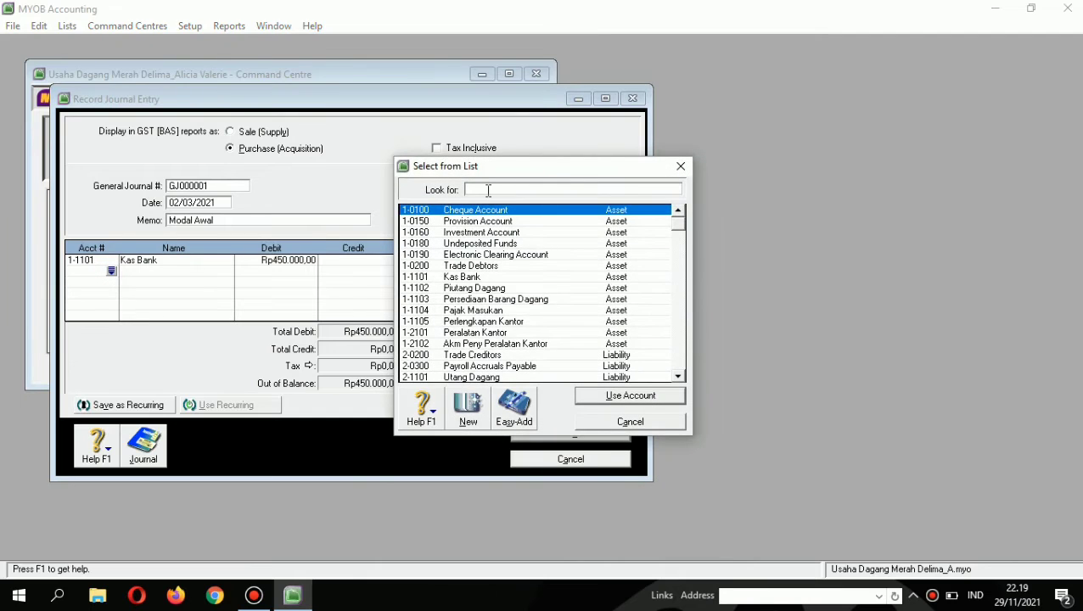
text(3)
double_click(508, 313)
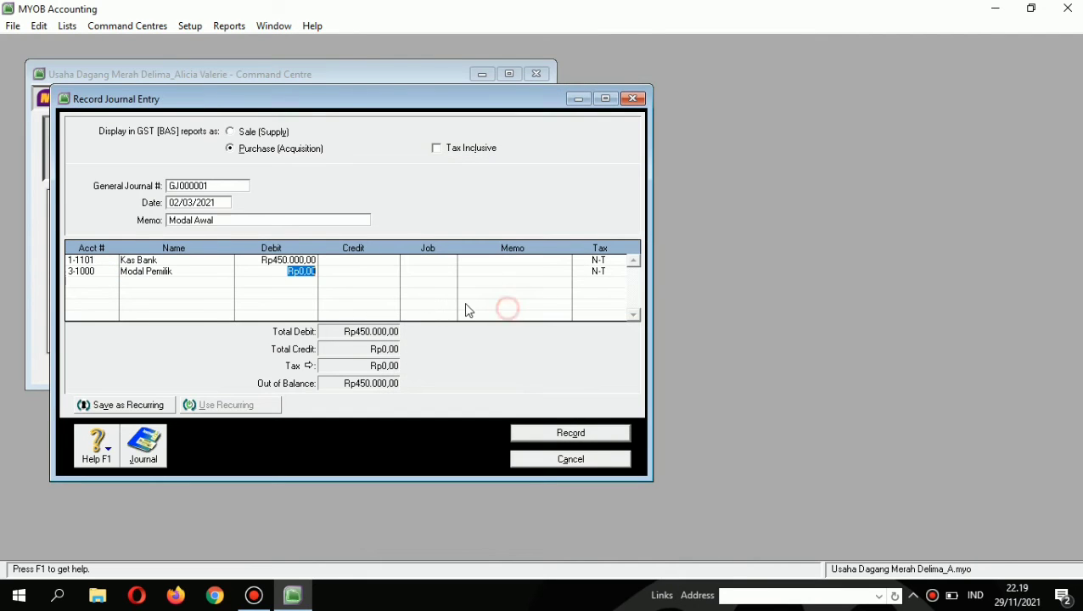
click(367, 271)
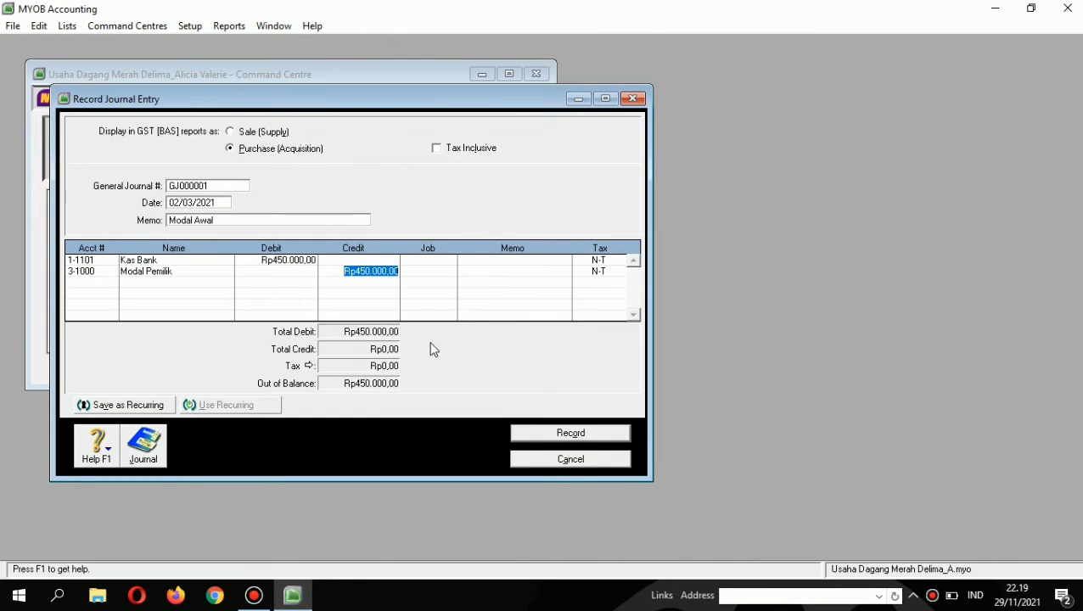
click(550, 429)
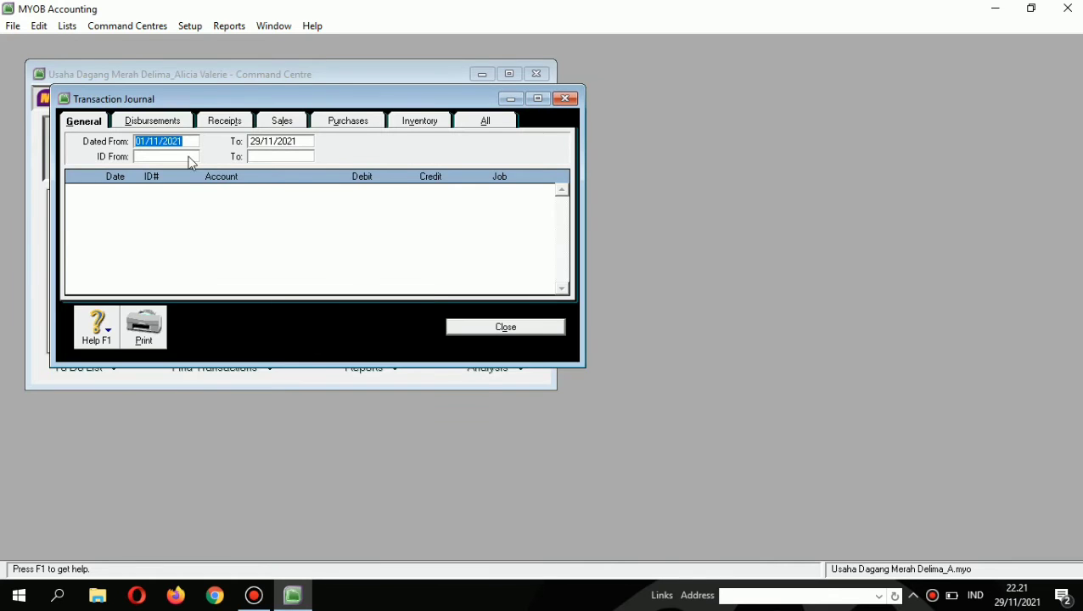
- Reopen the Modal Awal journal from 02/03/2021 and change both debit and credit to 550000
text(02/03/2021)
key(Tab)
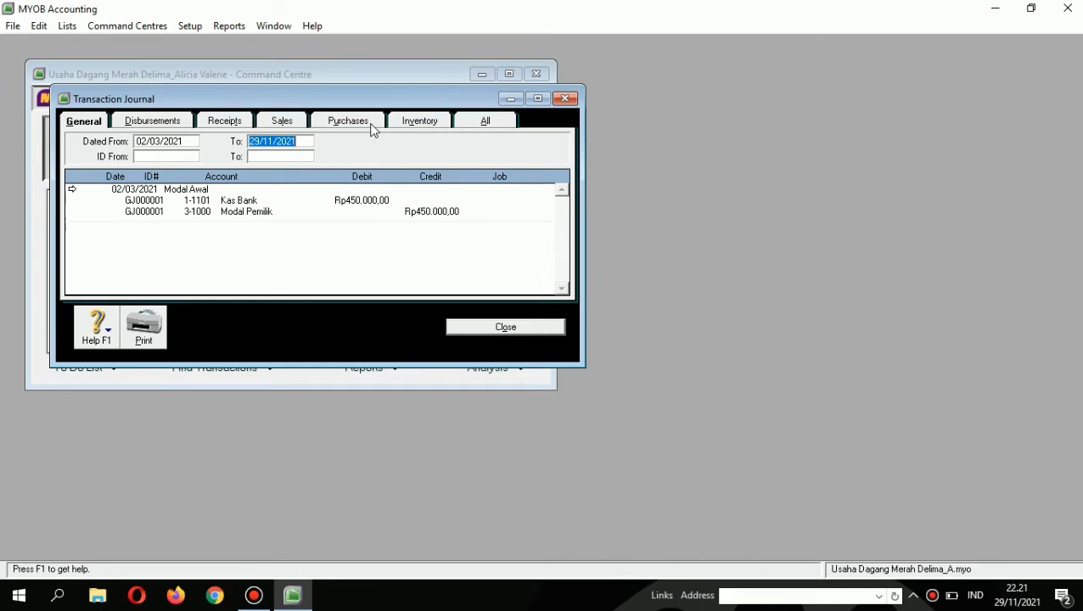
click(73, 189)
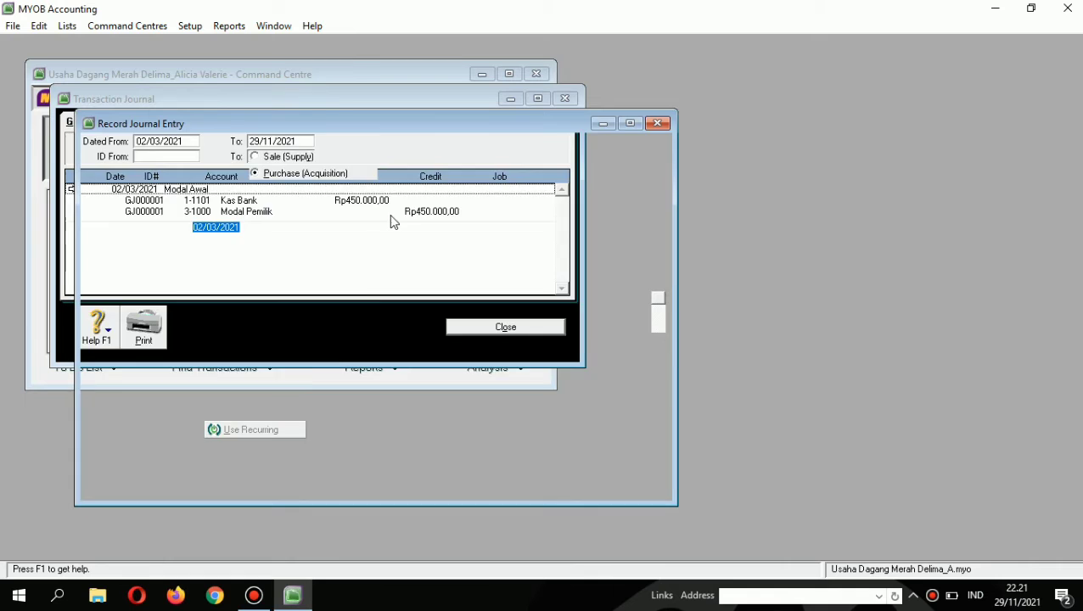
click(399, 296)
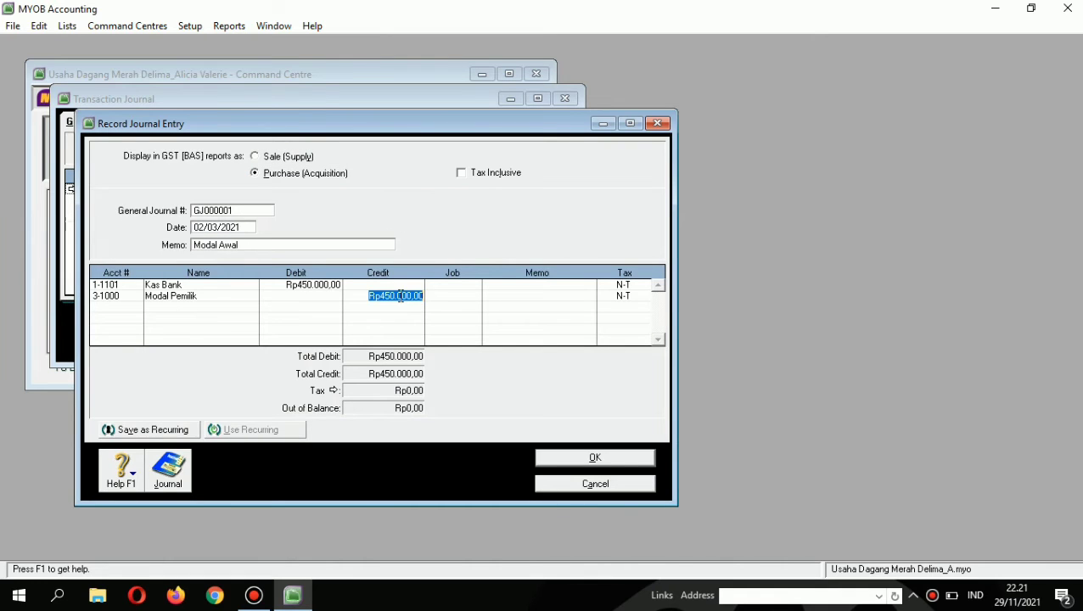
text(550000)
click(316, 285)
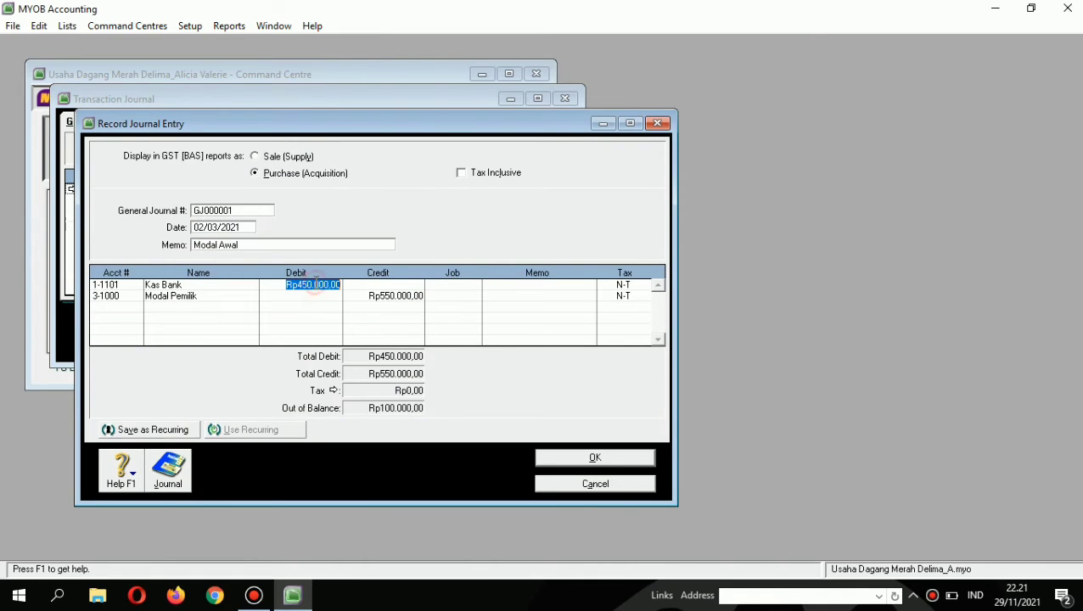
text(550000)
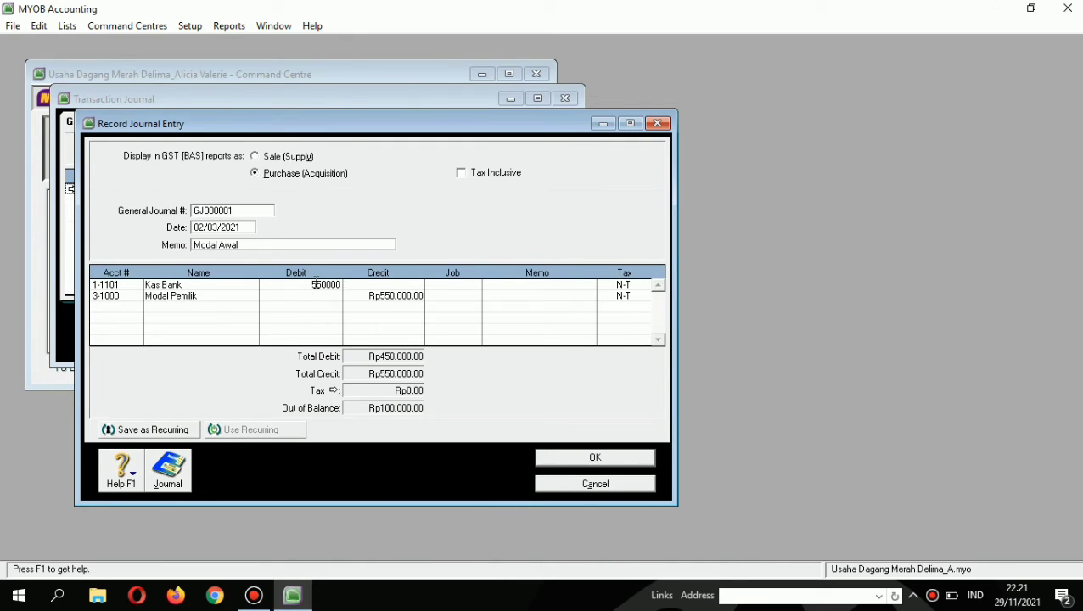
key(Return)
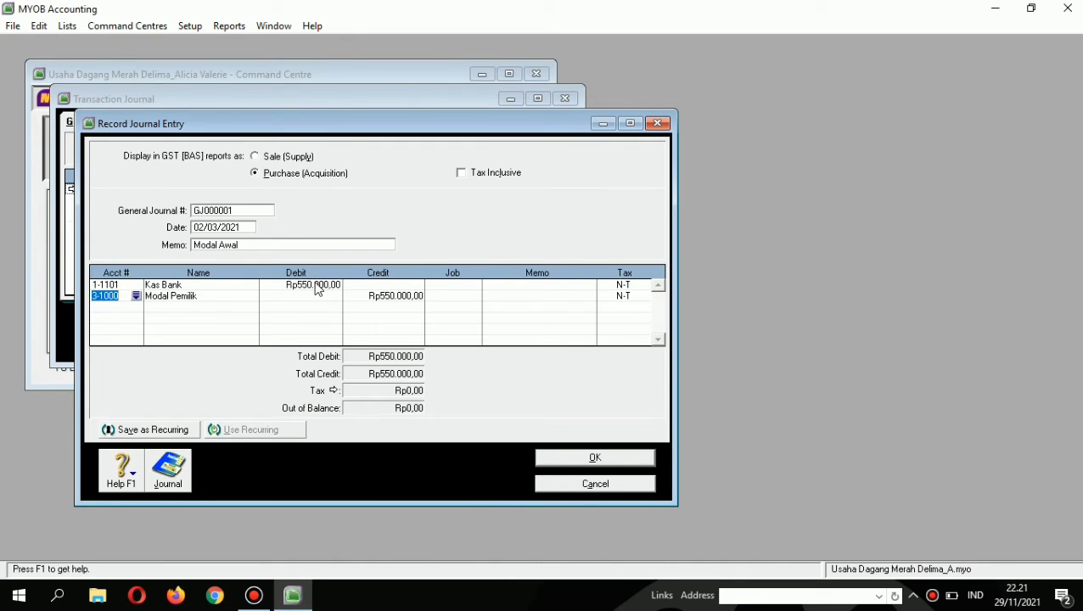
click(594, 458)
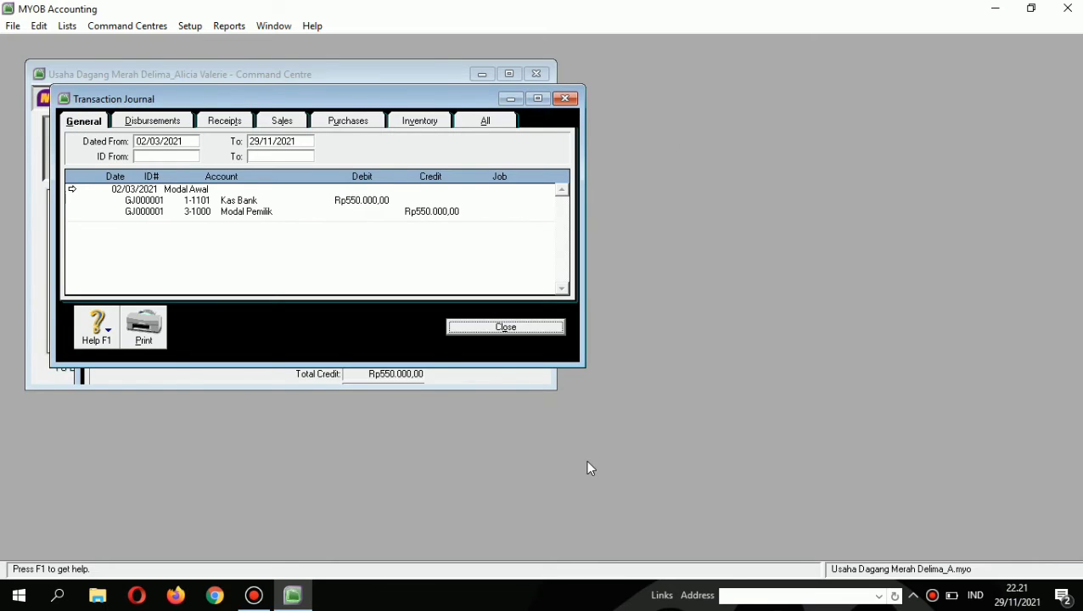
- Close the Transaction Journal and check the balances in the Accounts List
click(501, 330)
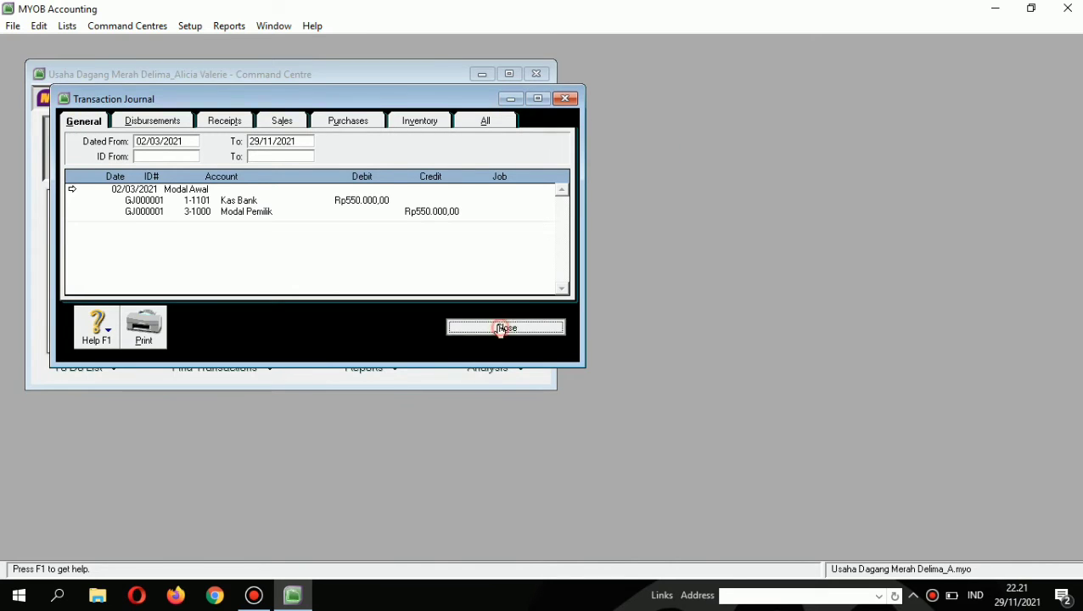
click(290, 215)
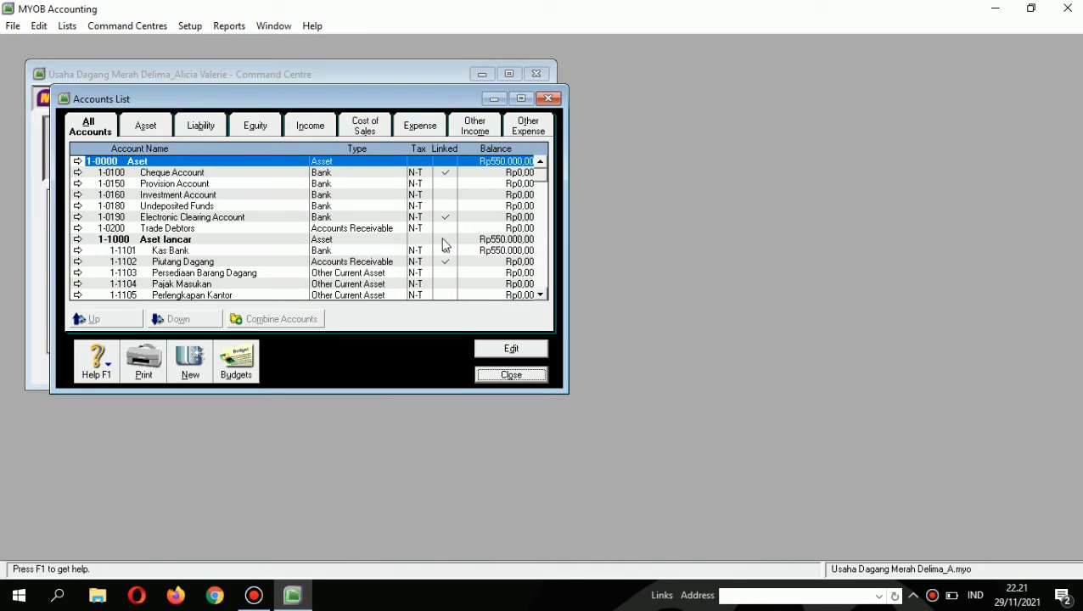
click(512, 379)
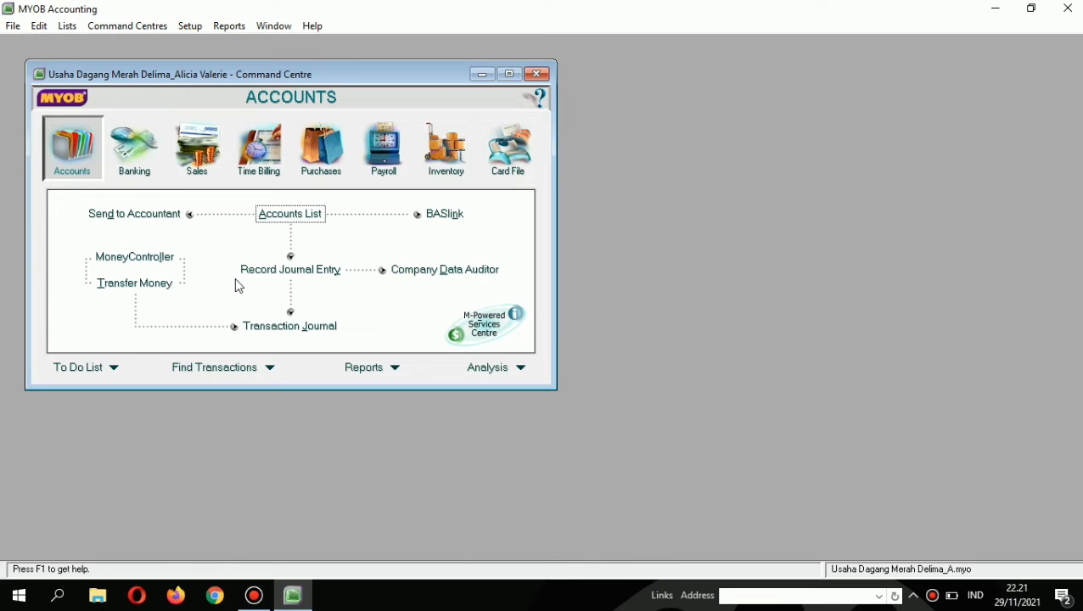
- Start a new purchase using the Item layout
click(321, 169)
click(289, 246)
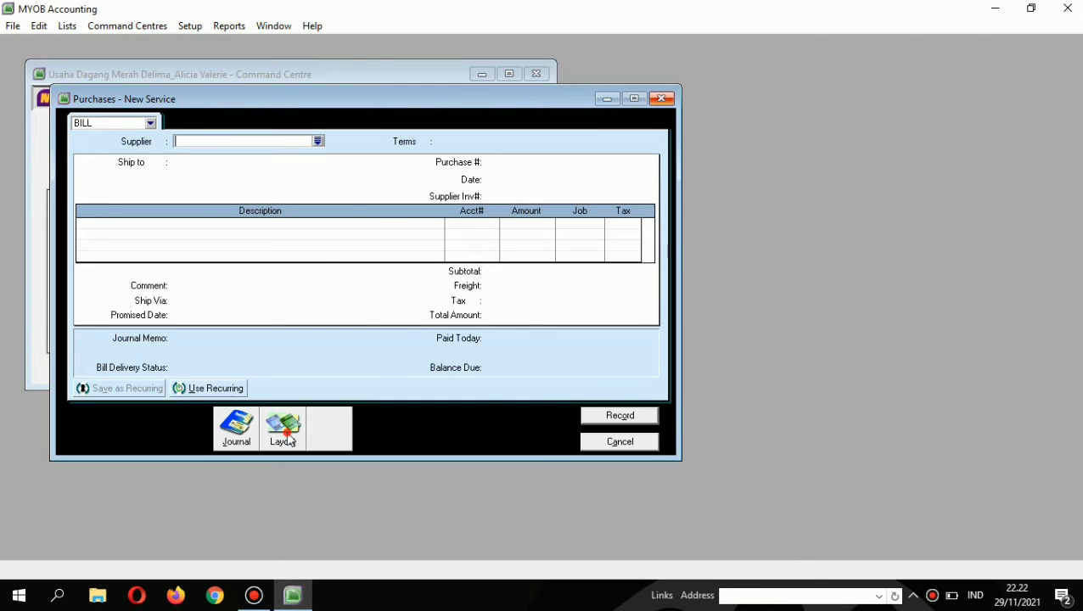
click(286, 436)
click(390, 282)
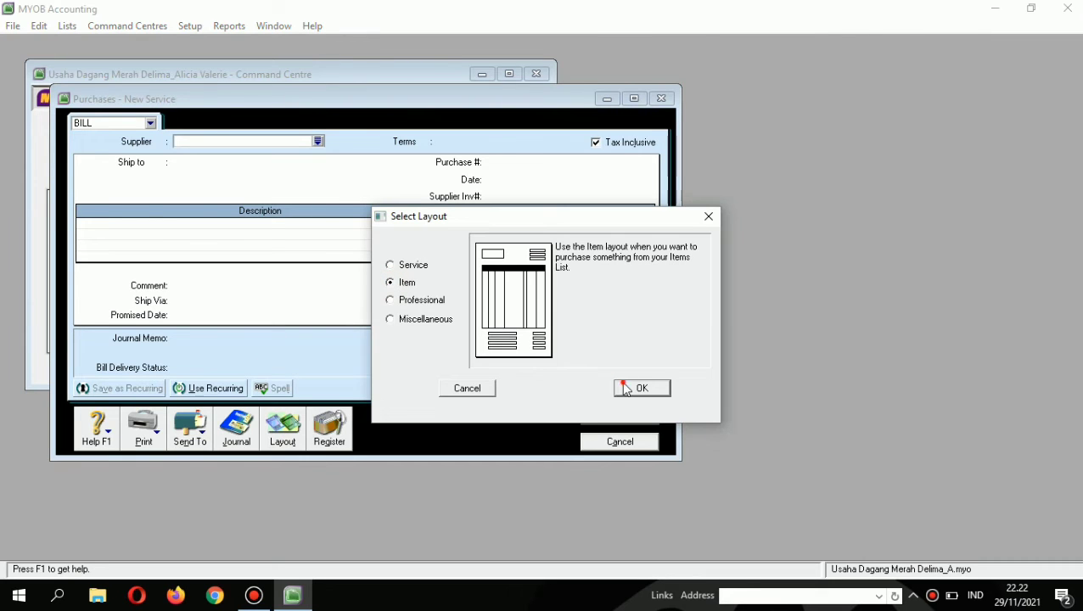
click(637, 388)
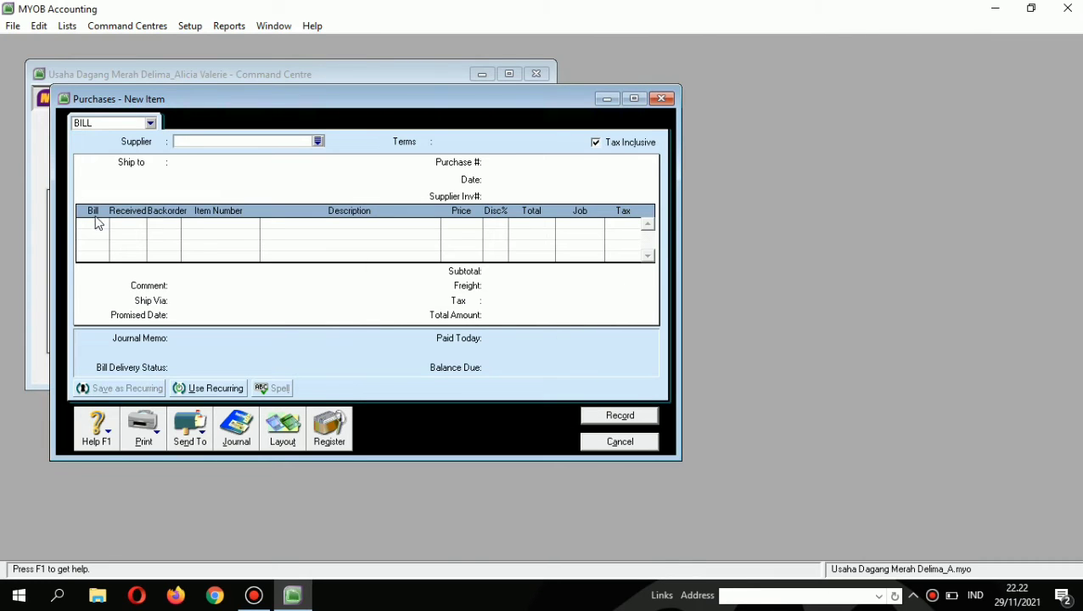
- Set the supplier to Agen Bendera and the bill date to 03/03/2021
click(317, 141)
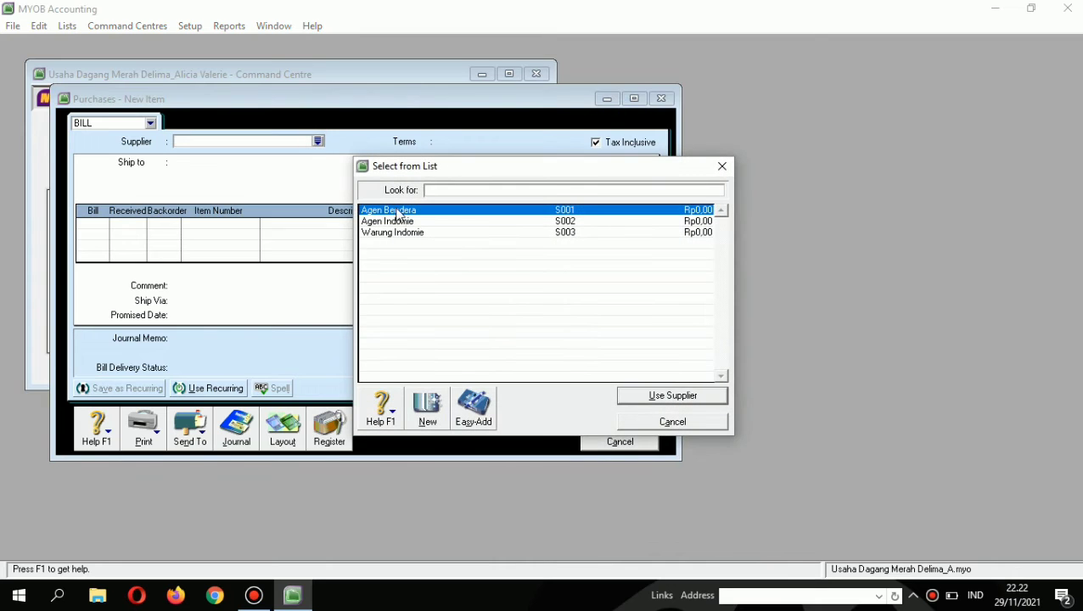
double_click(399, 223)
click(317, 141)
double_click(382, 213)
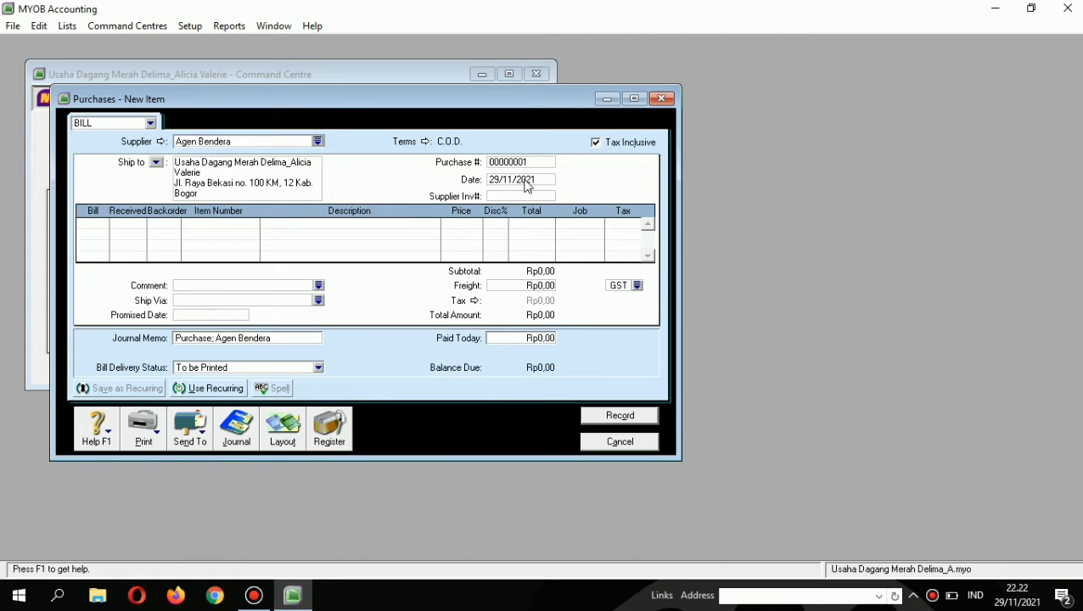
click(536, 262)
text(03/03/2021)
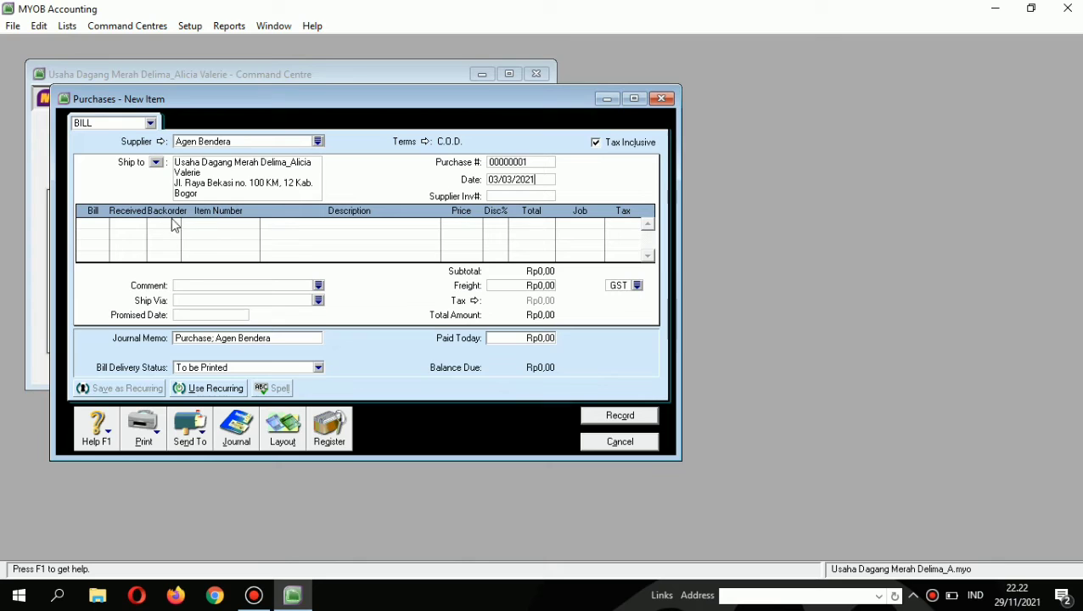
click(105, 223)
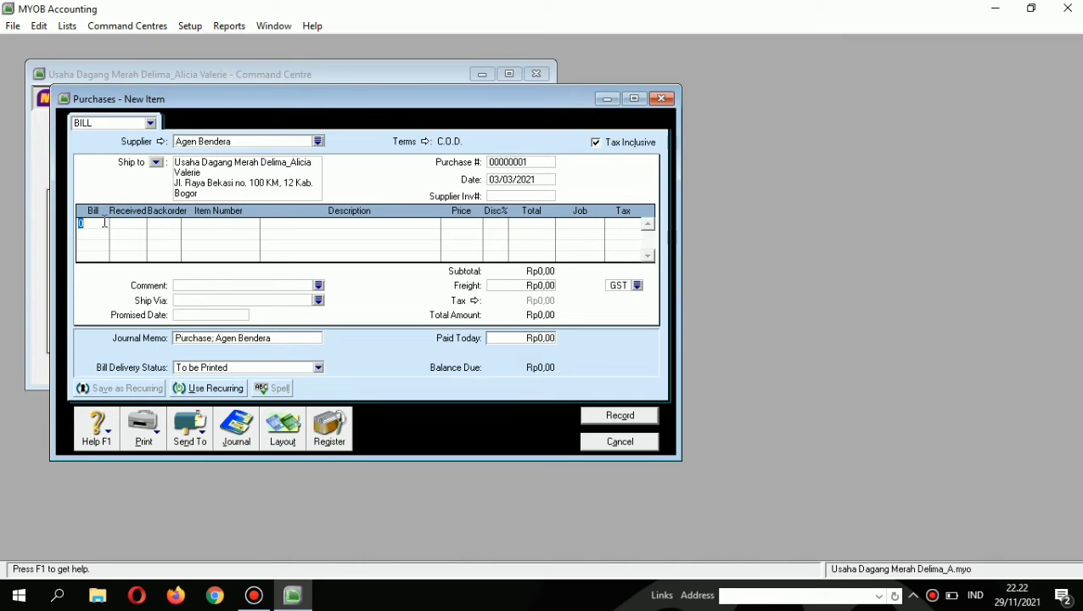
- Add a line for 12 Minyak Goreng (SM001) at a price of 12000
text(12)
key(Tab)
key(Tab)
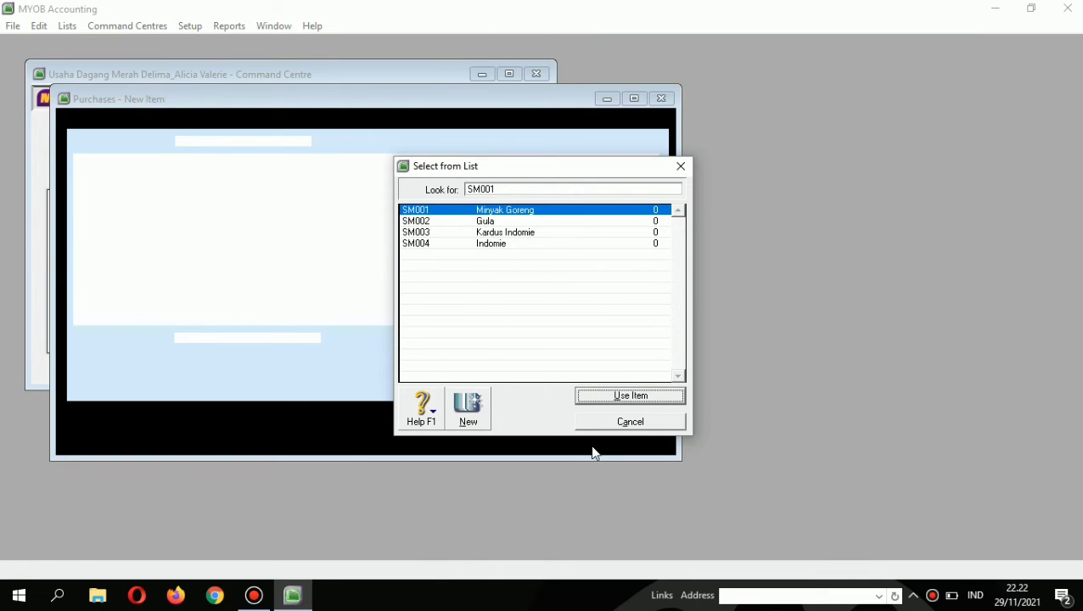
click(610, 394)
click(477, 227)
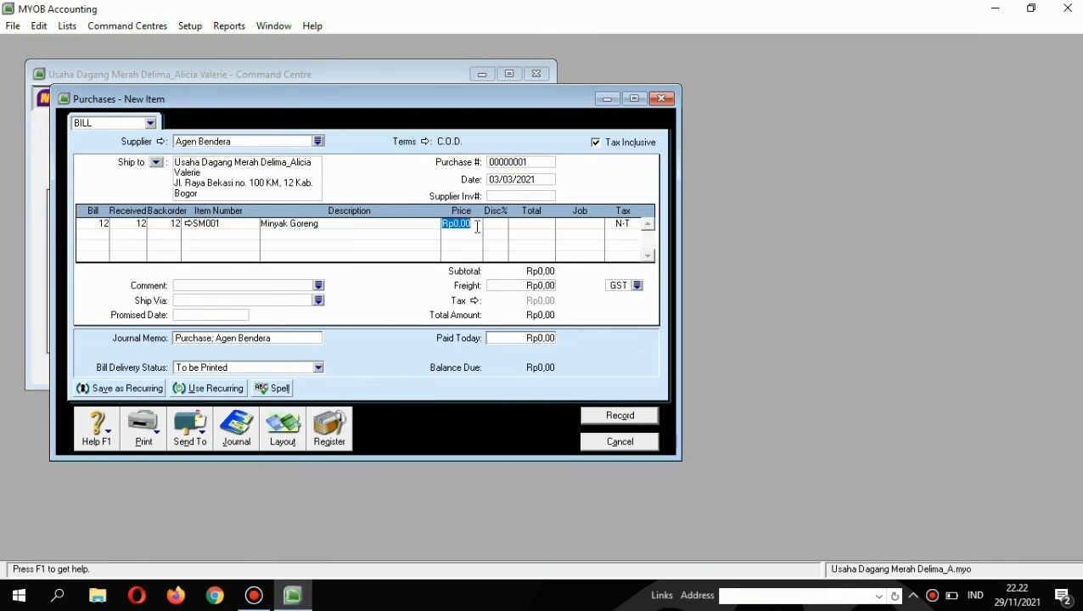
text(12000)
key(Tab)
key(Tab)
key(Tab)
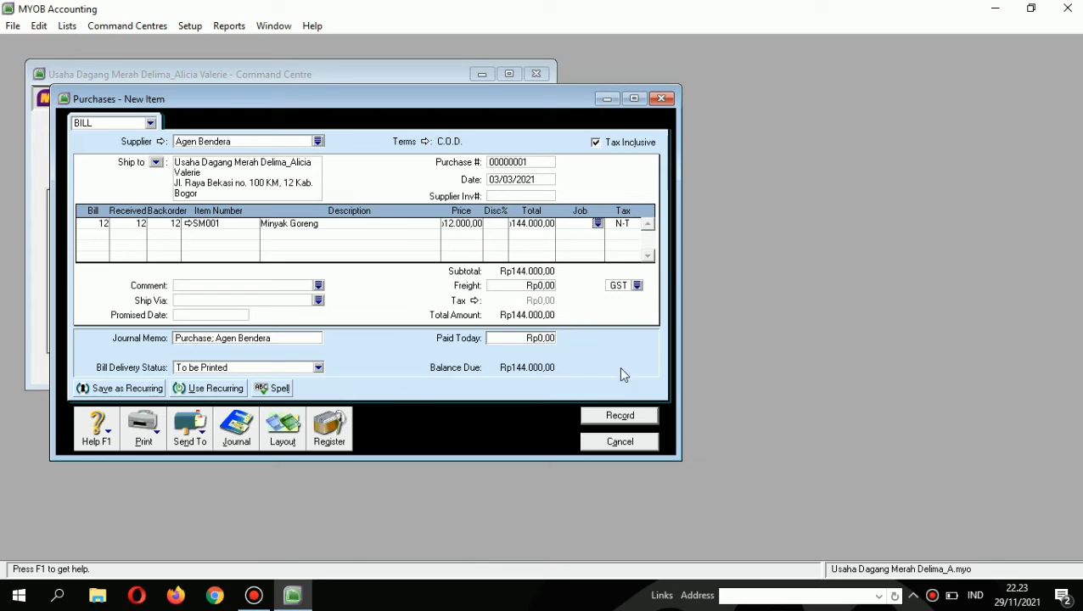
- Enter 144.000 as paid today and replace the memo with 'Pembelian Secara Tunai'
click(535, 340)
text(144.000)
click(214, 337)
key(BackSpace)
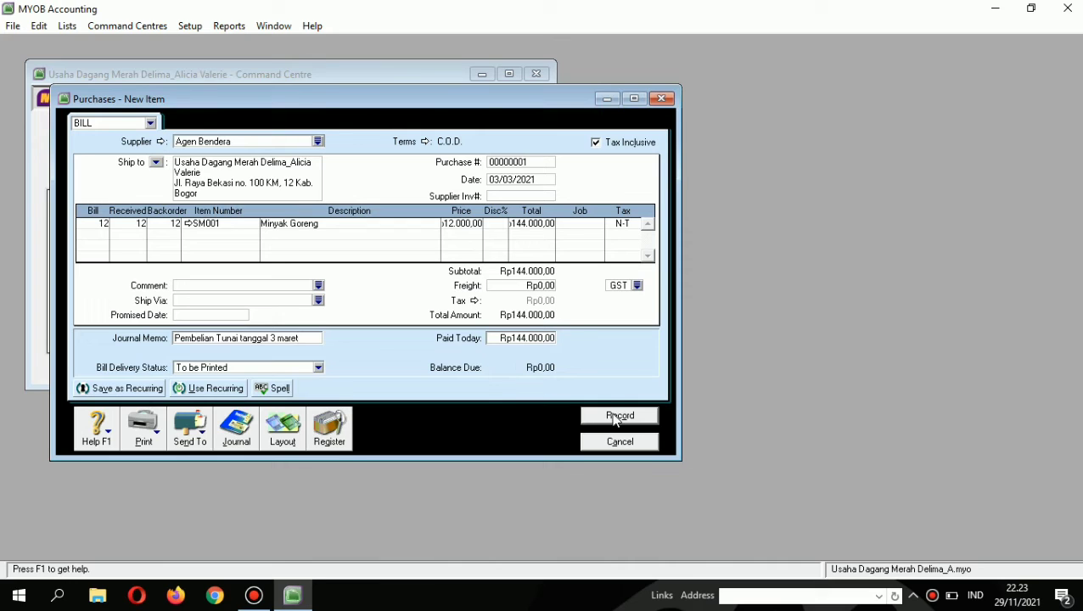
key(BackSpace)
key(BackSpace)
key(BackSpace)
key(BackSpace)
key(BackSpace)
key(BackSpace)
key(BackSpace)
key(BackSpace)
key(BackSpace)
key(BackSpace)
key(BackSpace)
key(BackSpace)
key(BackSpace)
key(BackSpace)
key(BackSpace)
key(BackSpace)
key(BackSpace)
key(BackSpace)
- Record the bill, skipping the spelling check and accepting the tax-code and cheque prompts
click(641, 416)
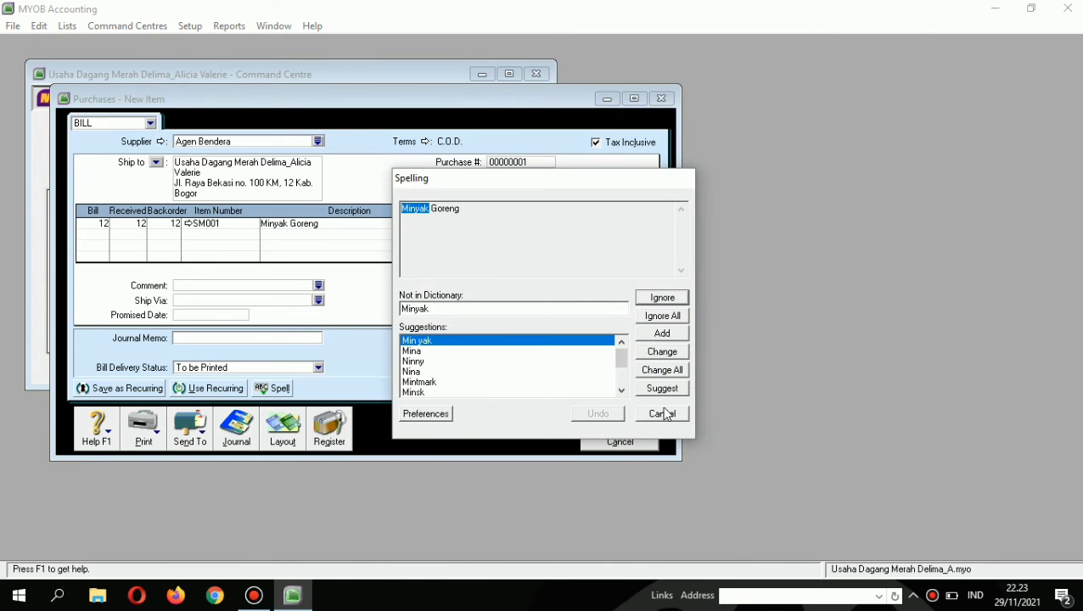
click(662, 413)
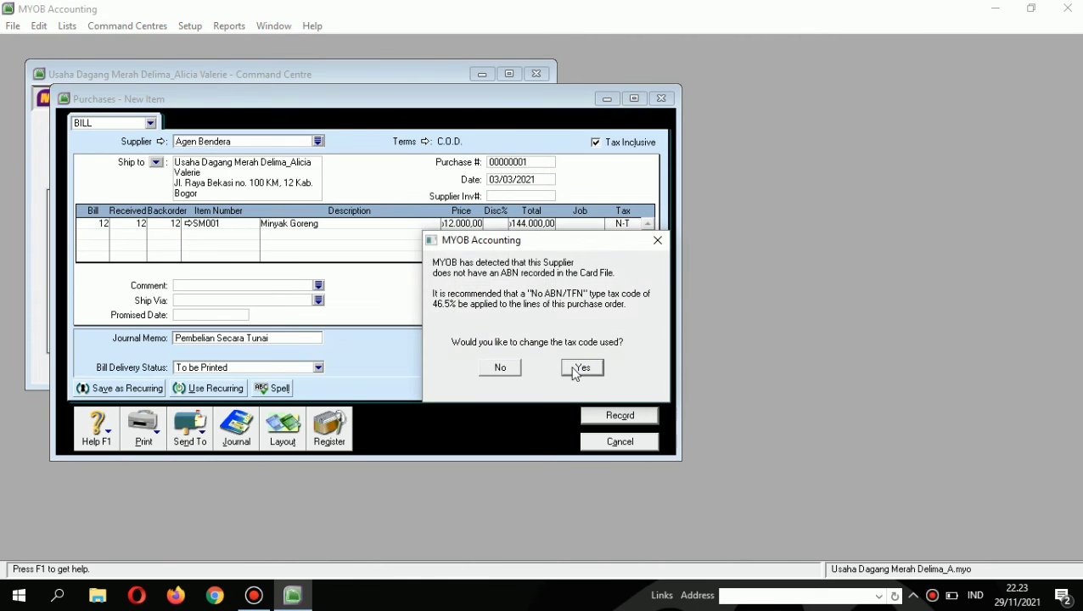
click(511, 372)
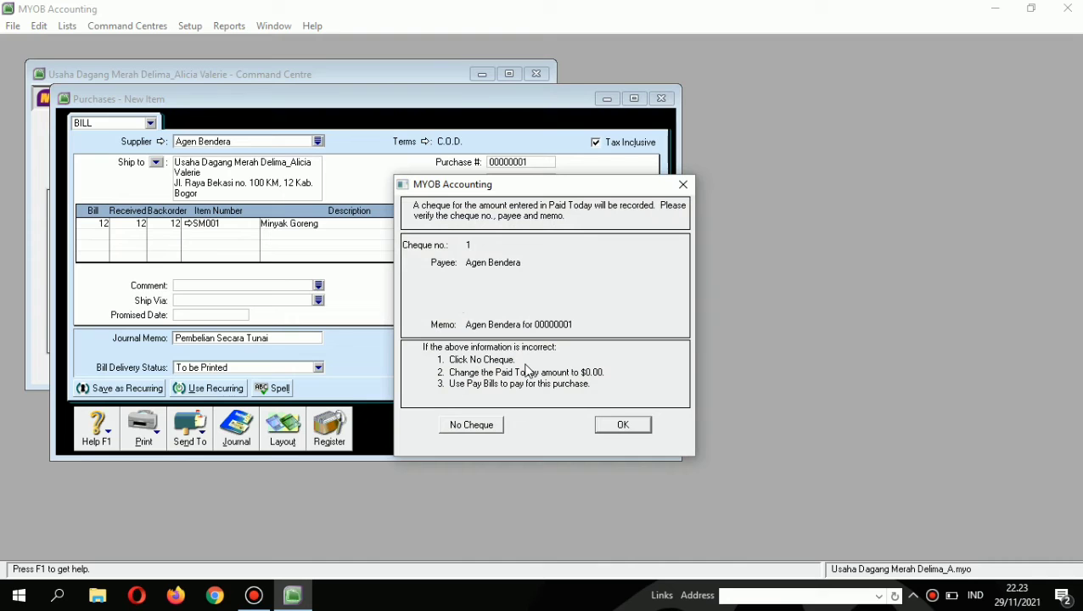
click(622, 426)
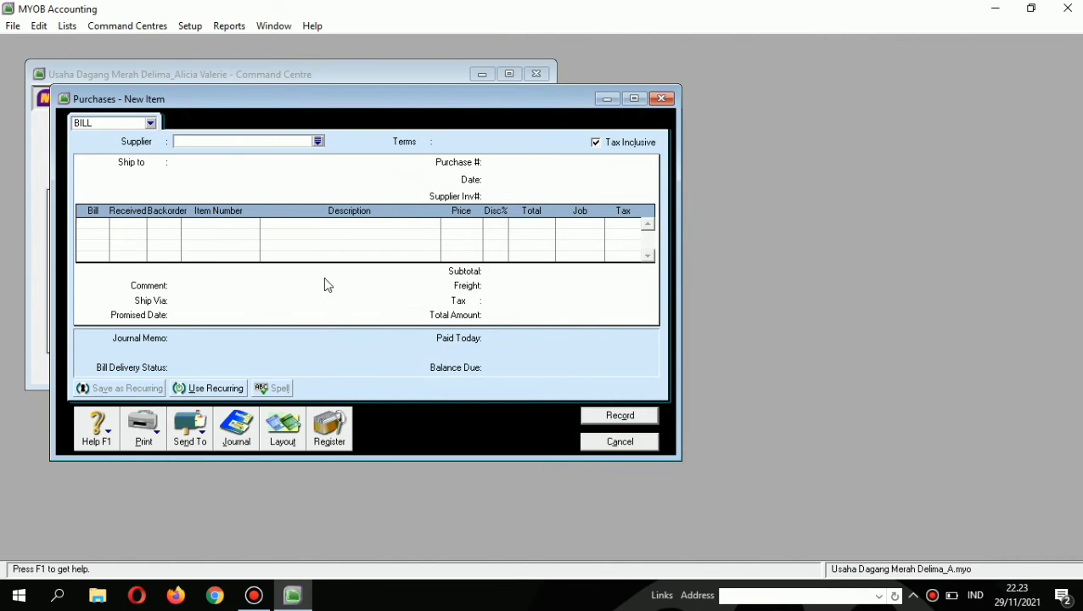
- Start an Agen Bendera bill for 20 Gula SM002 at 12.000 each
click(318, 141)
click(665, 395)
click(620, 424)
click(96, 223)
text(20)
key(Tab)
key(Tab)
double_click(430, 221)
key(Tab)
text(12000)
key(Tab)
key(Tab)
- Pay 240.000 today with memo 'Pembelian Secara Tunai' and record the Gula purchase
click(522, 338)
text(240000)
click(276, 334)
text(Pembelian Seac)
key(BackSpace)
key(BackSpace)
text(cara Tunai)
click(590, 420)
click(506, 371)
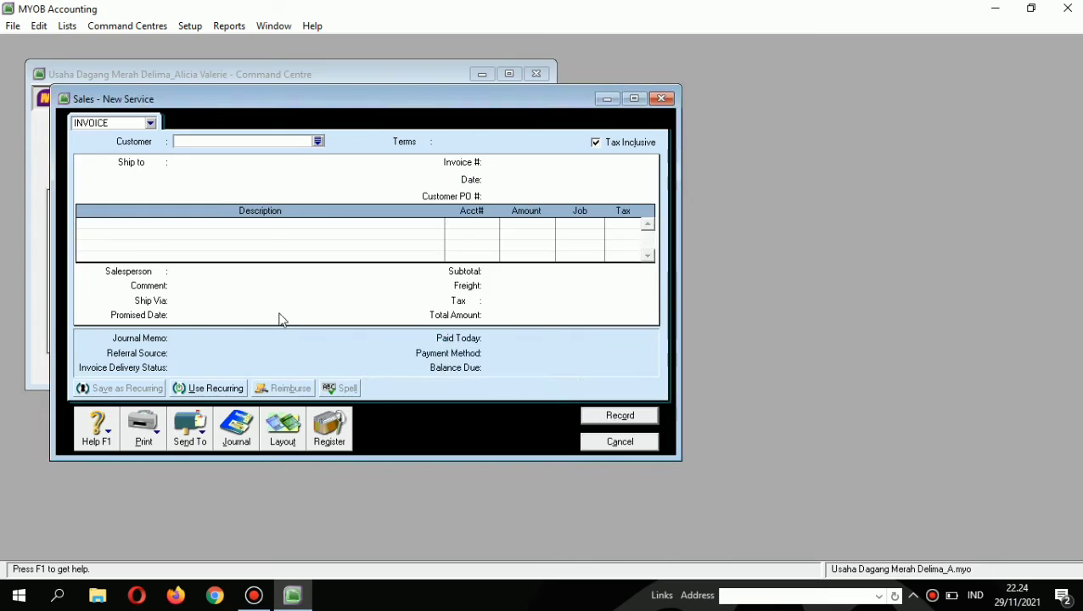
click(282, 427)
- Begin an Item-layout sale to Ibu Ibu PKK dated 05/03/2021, shipping 3 units
click(390, 282)
click(641, 388)
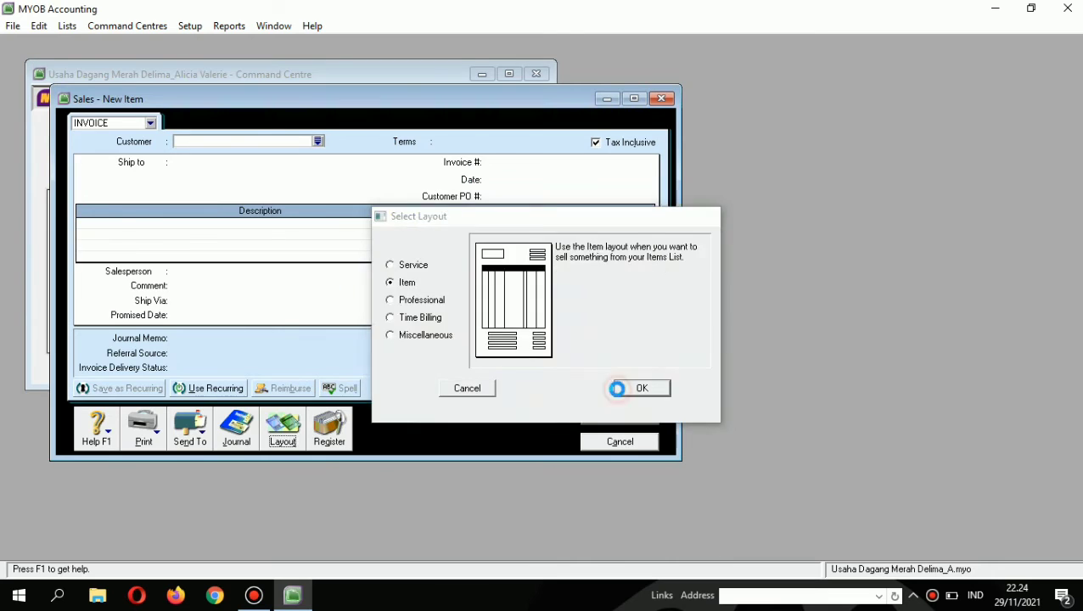
click(317, 141)
double_click(523, 179)
key(BackSpace)
text(05/03/2021)
click(99, 224)
text(3)
key(Tab)
text(3)
- Invoice 3 Minyak Goreng at 15.000 with 45.000 paid in cash, and record the sale
key(Tab)
key(Tab)
double_click(473, 210)
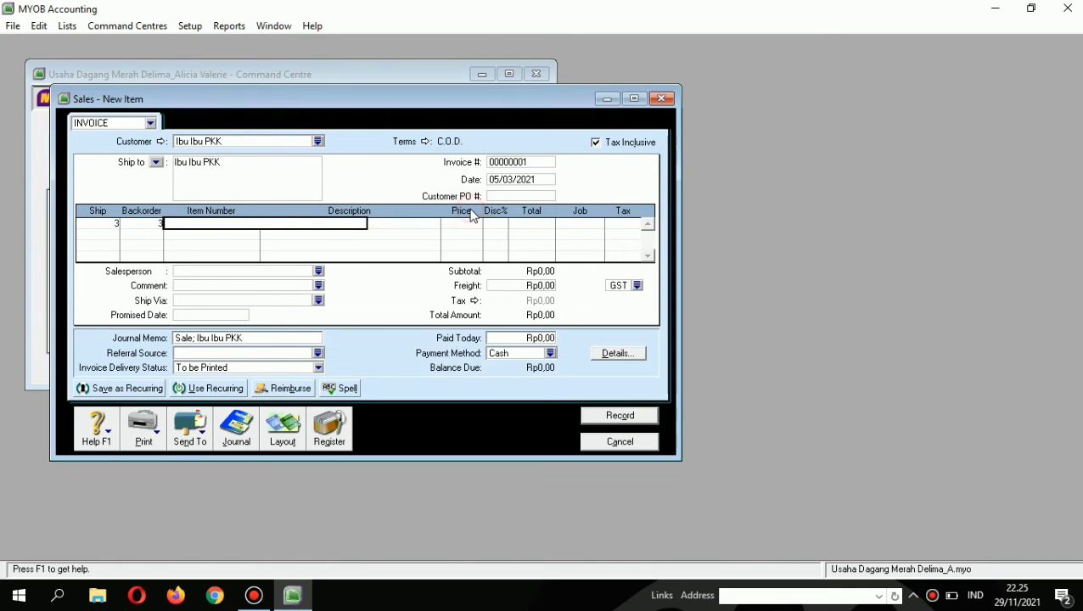
text(15000)
key(Tab)
key(Tab)
key(Tab)
key(Tab)
double_click(531, 340)
text(45000)
triple_click(218, 339)
text(Pembelian secara Tunai)
click(214, 340)
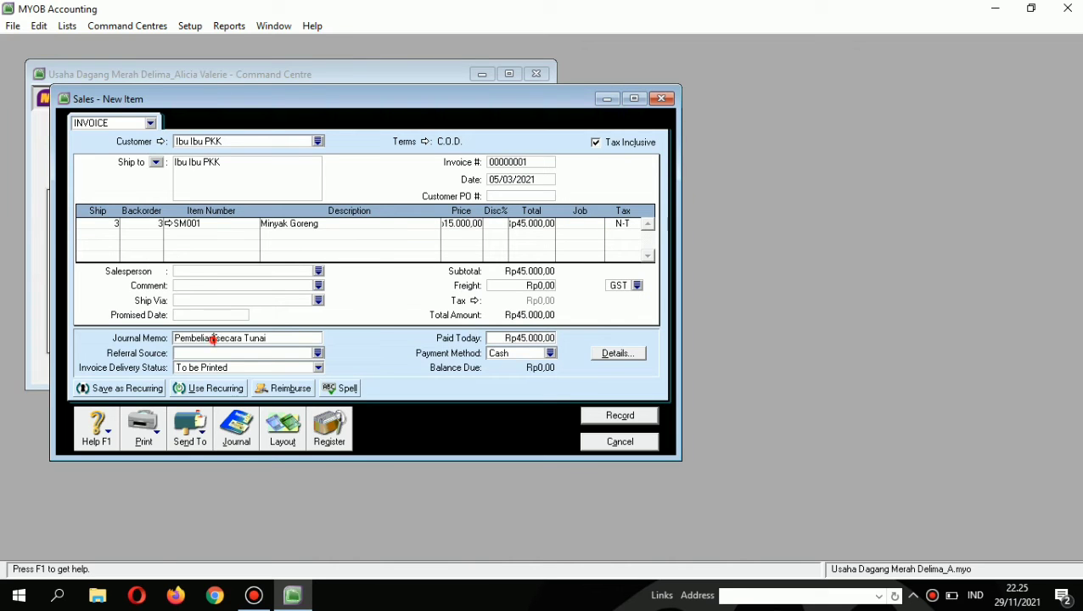
click(619, 415)
- Begin a second Ibu Ibu PKK invoice shipping 3 units of Gula
click(318, 141)
click(647, 397)
click(100, 224)
text(3)
key(Tab)
text(3)
key(Tab)
key(Tab)
double_click(326, 246)
key(Tab)
- Price the Gula at 14.000, take 42.000 cash with memo 'Penjualan secara Tunai', and record
text(14000)
key(Tab)
key(Tab)
key(Tab)
double_click(541, 337)
text(42000)
triple_click(247, 338)
text(Penjualan secara Tunai)
click(620, 415)
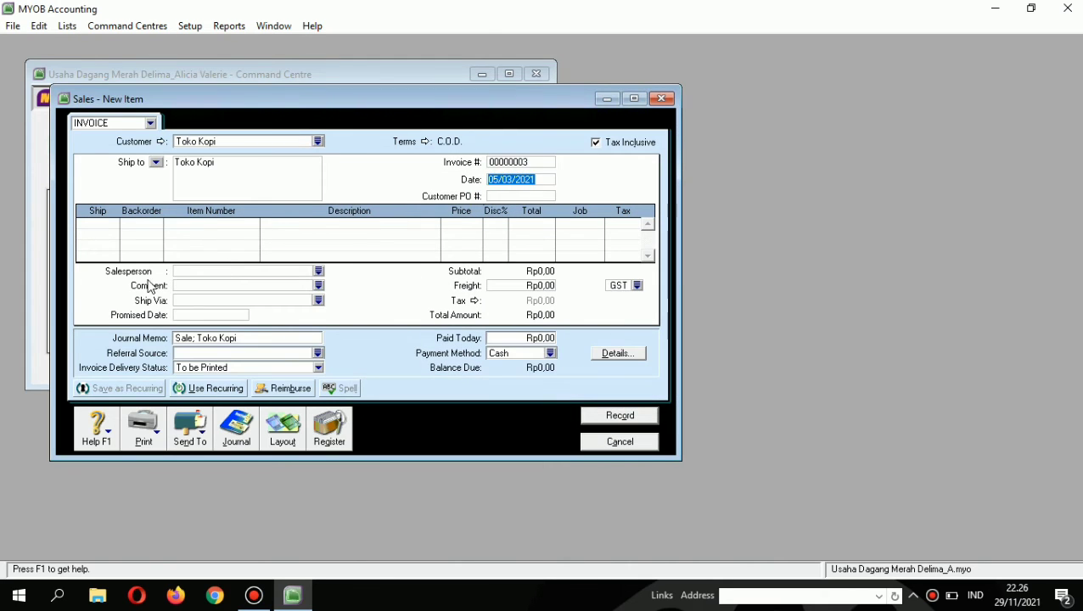
- Record a cash sale to Toko Kopi of 4 Gula SM002 at 14.000, paid 56.000
click(113, 224)
text(4)
key(Tab)
key(Tab)
double_click(326, 244)
key(Tab)
text(14000)
key(Tab)
key(Tab)
key(Tab)
key(Tab)
double_click(538, 338)
text(56.0)
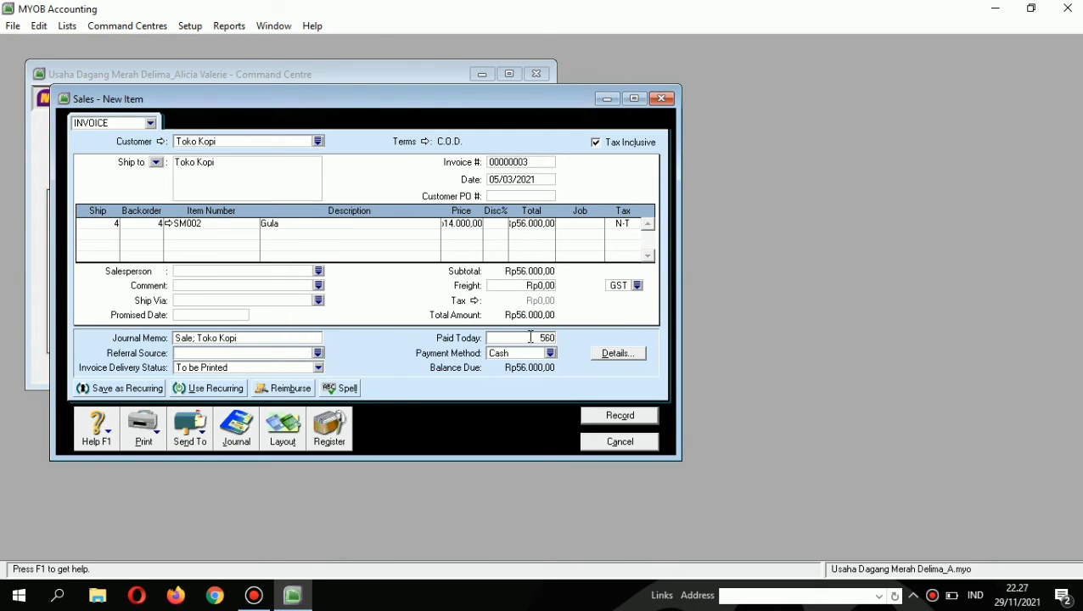
text(00)
triple_click(299, 338)
text(PENenjualan secara Tunai)
click(646, 413)
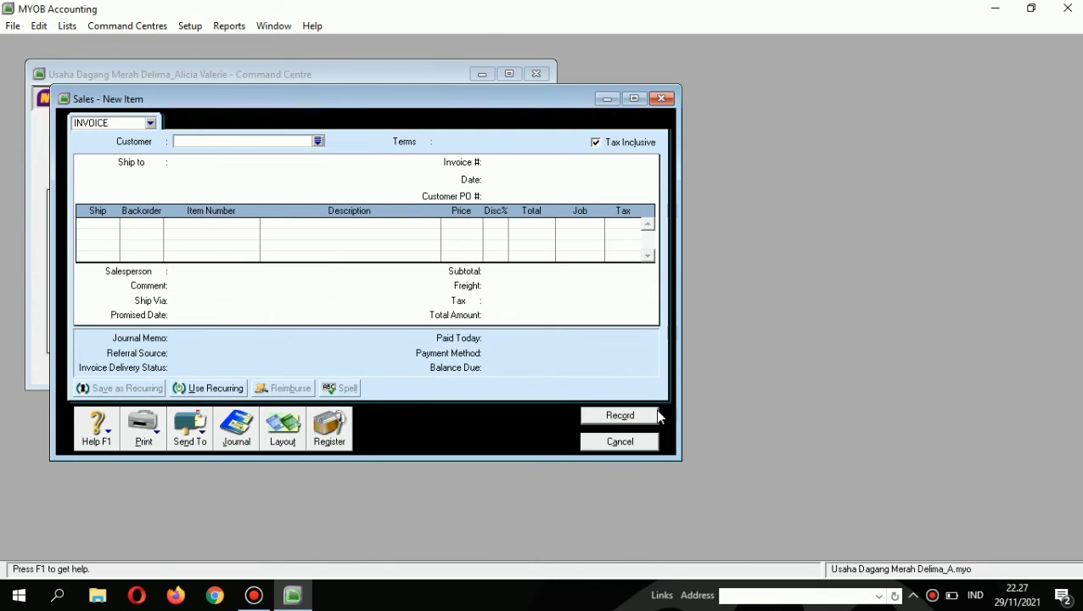
key(Escape)
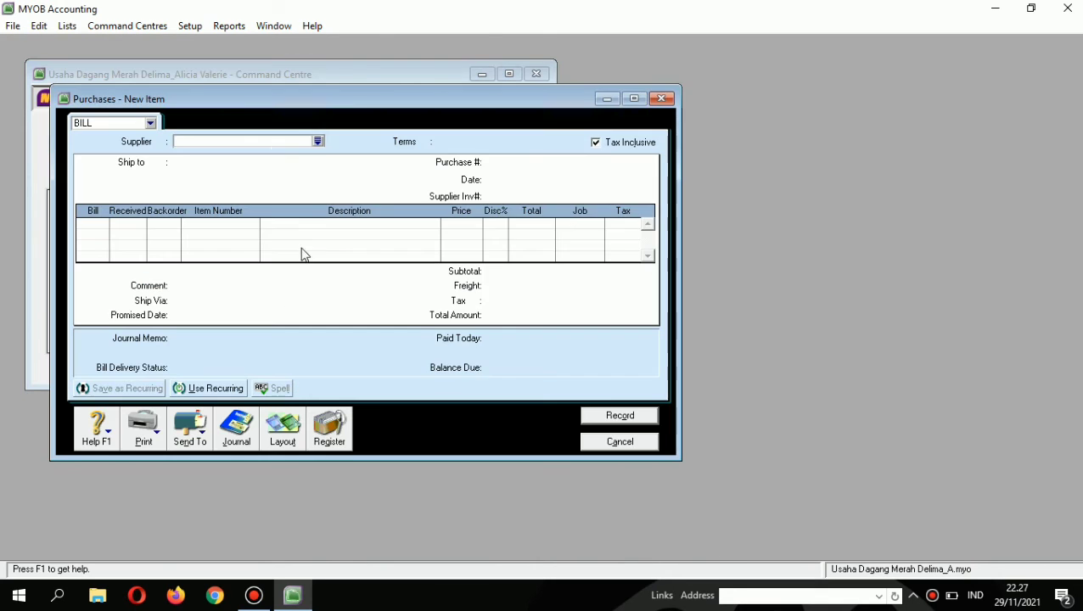
- Start an Agen Indomie bill dated 07/03/2021 for 10 units
click(318, 141)
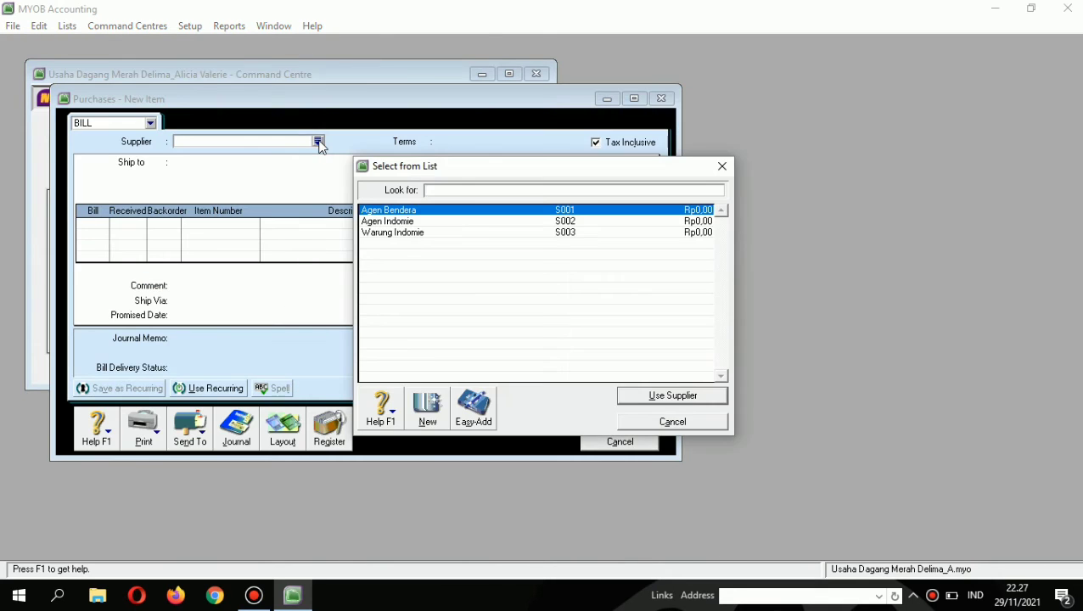
double_click(391, 210)
double_click(515, 180)
text(07)
click(92, 224)
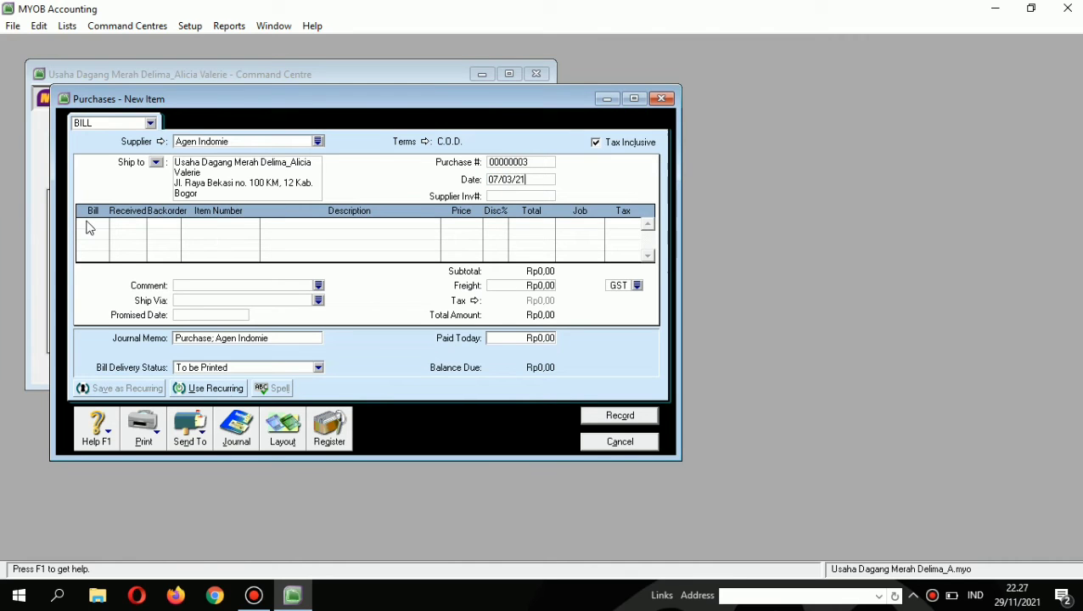
text(10)
key(Tab)
- Bill Kardus Indomie at 60.000 with memo 'Pembelian Secara Kredit' and record it
key(Tab)
key(Tab)
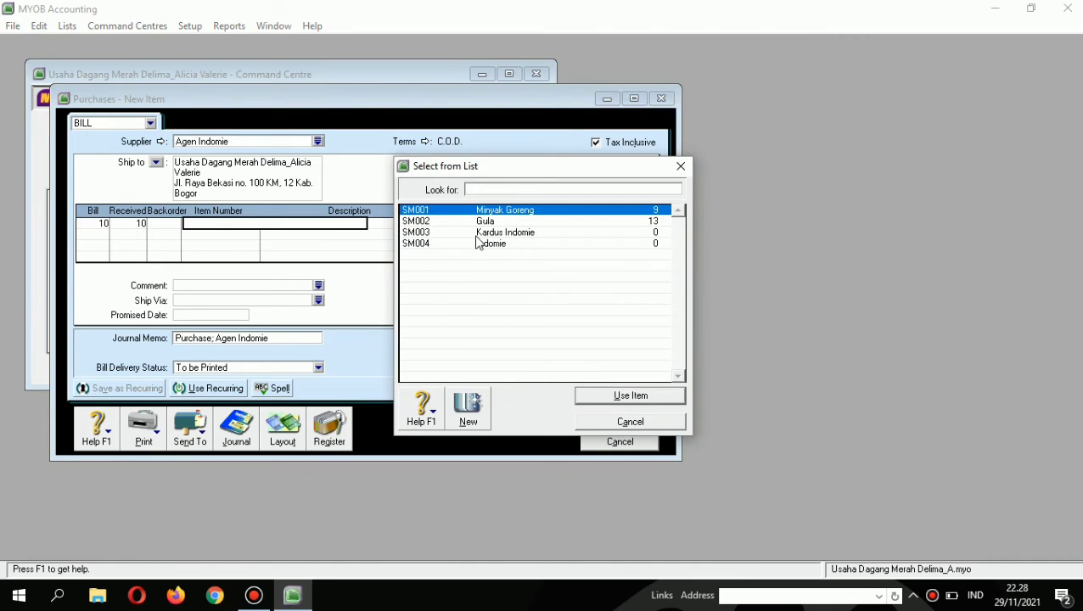
double_click(477, 237)
text(60.000)
key(Tab)
click(273, 336)
text(Pembelian Secara Kredit)
click(620, 415)
click(659, 294)
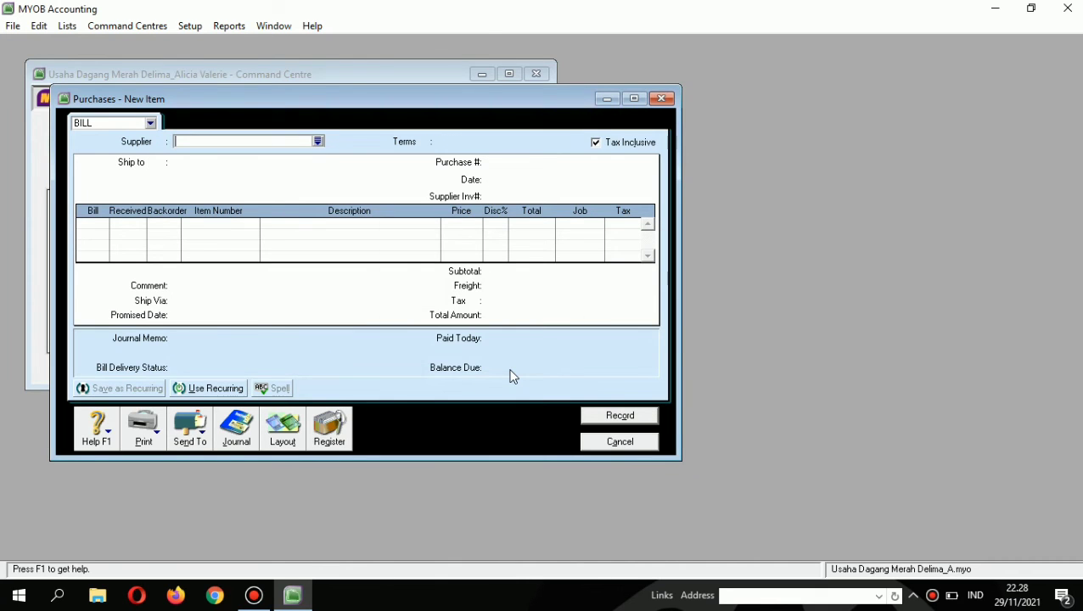
- Start a Warung Indomie bill dated 10/03/2021 for 2 Kardus Indomie
click(319, 141)
click(395, 236)
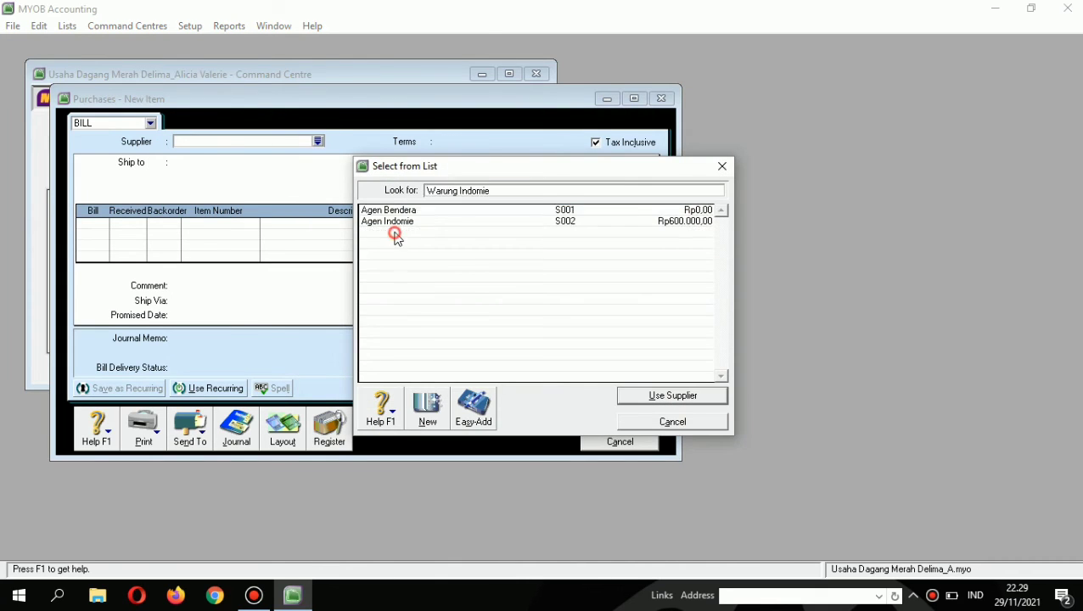
double_click(395, 233)
double_click(508, 178)
text(10/03/2021)
click(91, 224)
text(2)
key(Tab)
text(2)
key(Tab)
key(Tab)
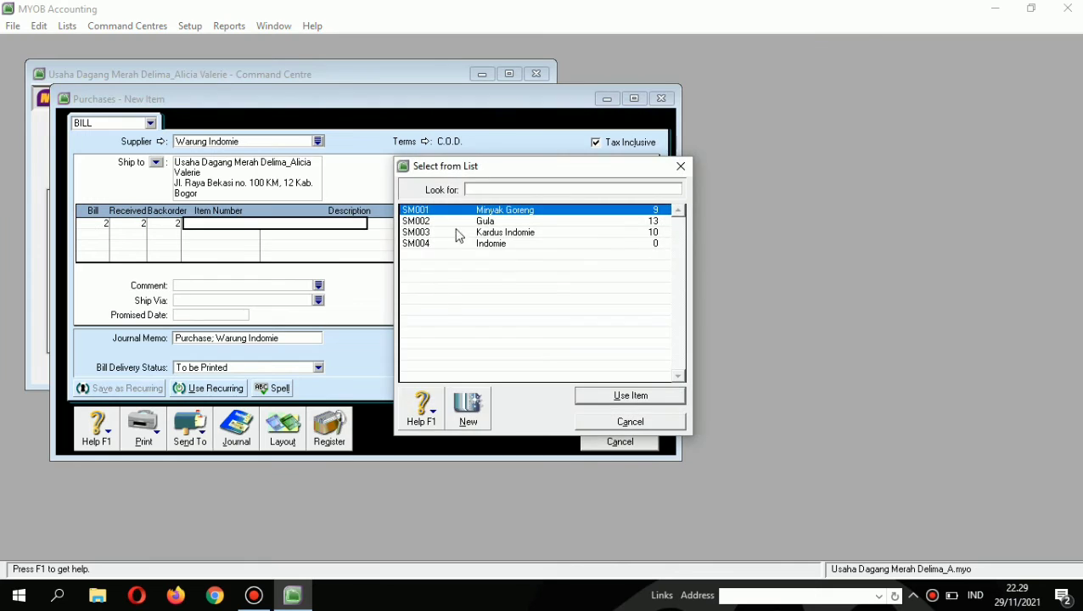
double_click(458, 235)
click(279, 337)
- Enter memo 'Pembelian secara Kredit' and record the Warung Indomie bill
text(Pemb3elian secara Kredit)
click(633, 416)
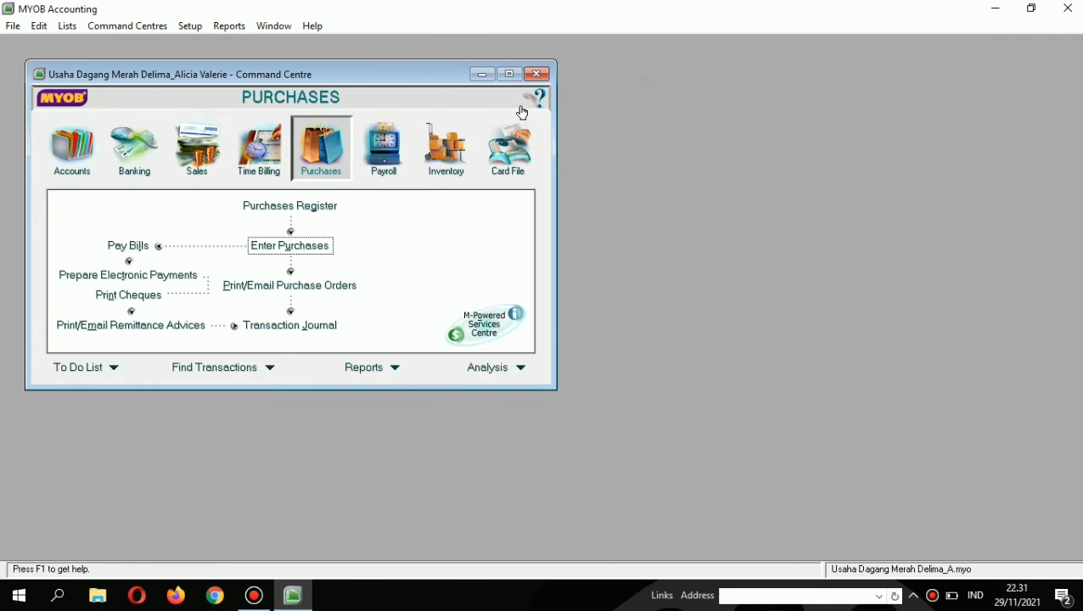
click(71, 147)
- Start a general journal entry dated 11/03/2021 with memo 'Pembelian Perlengkapan'
click(273, 271)
text(11/03/2021)
key(Tab)
text(Pembelian Perlengkapan)
key(Tab)
key(Tab)
- Debit 1-1105 and credit 1-1101 Kas Bank for 3.000.000, record, and return to Purchases
double_click(482, 322)
click(274, 262)
text(3000000)
click(95, 271)
click(111, 272)
double_click(463, 277)
click(571, 433)
click(254, 595)
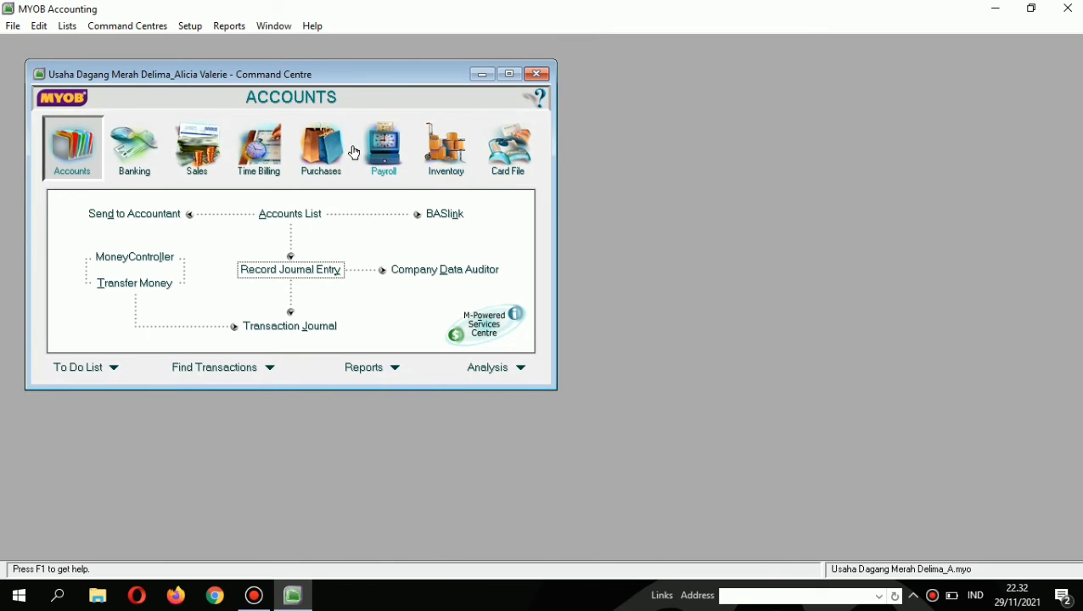
click(321, 151)
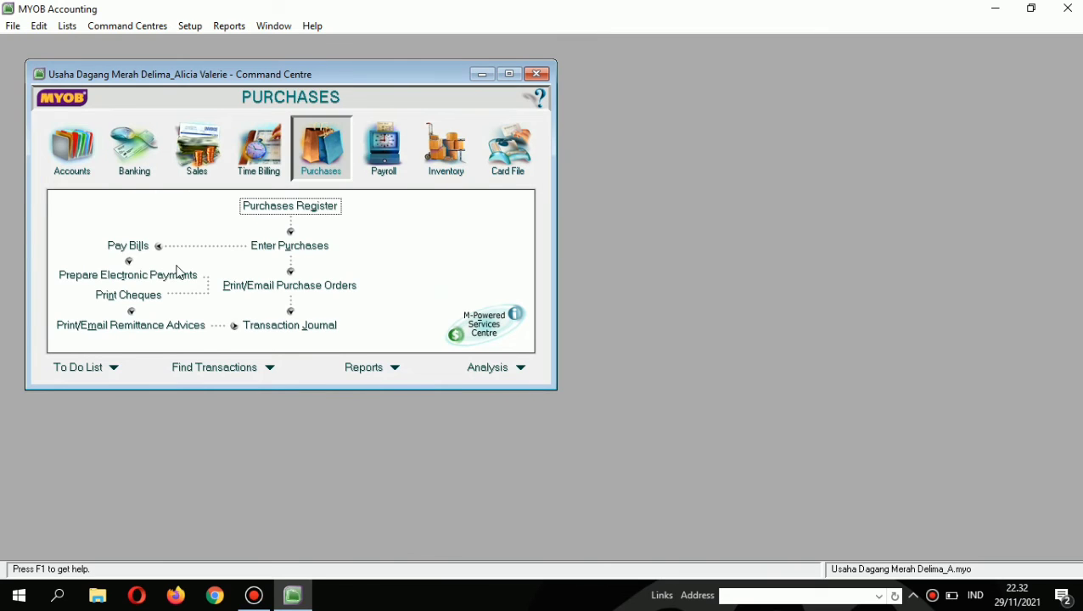
- In Pay Bills, pay Agen Indomie 600.000 dated 12/03/2021 against purchase 00000003 and record
click(129, 246)
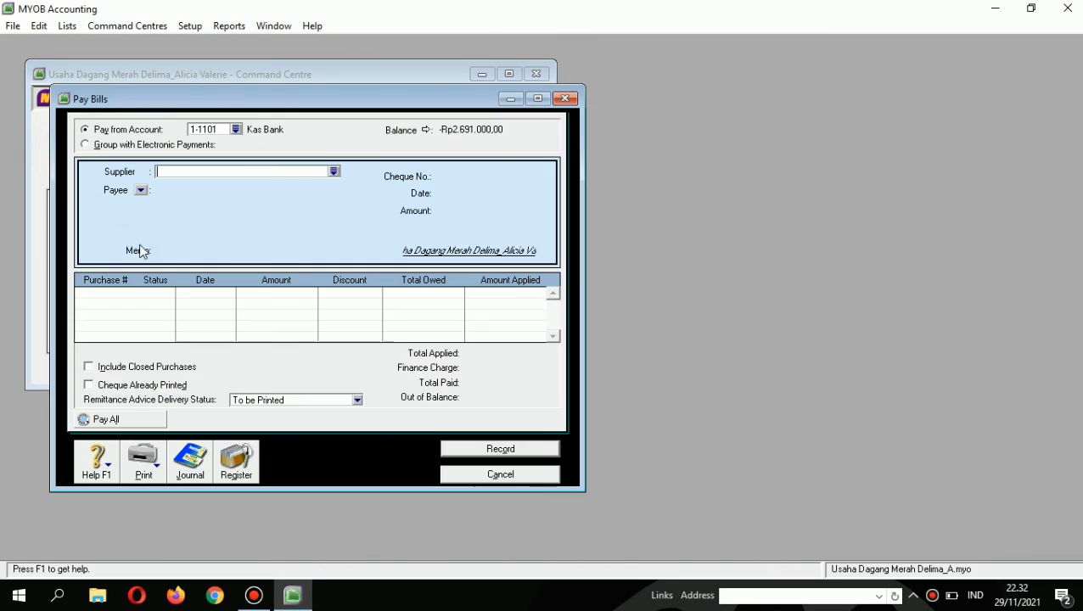
click(333, 172)
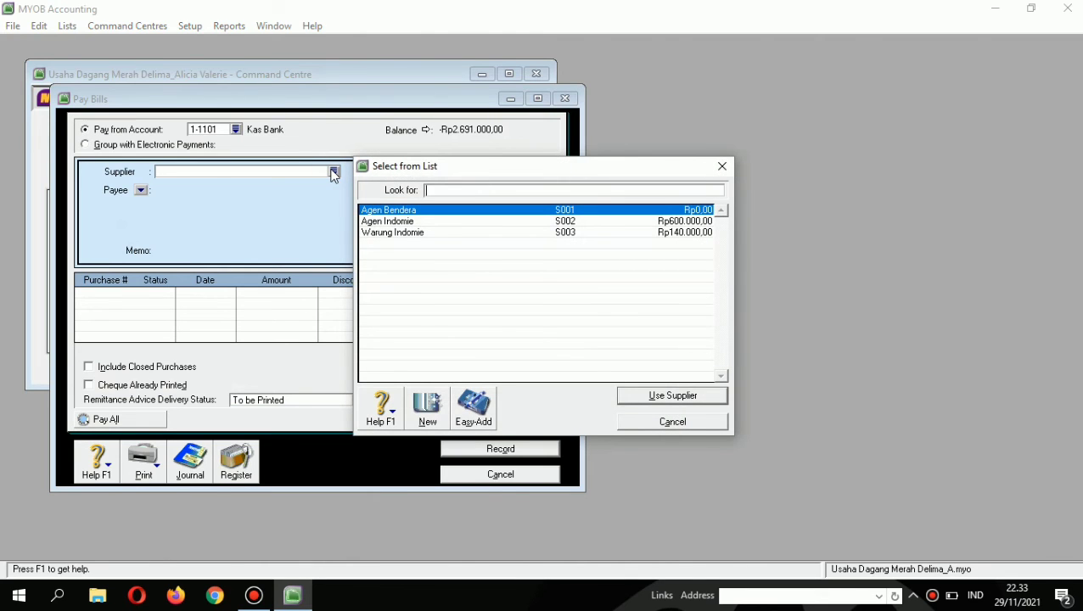
double_click(404, 221)
click(475, 193)
key(BackSpace)
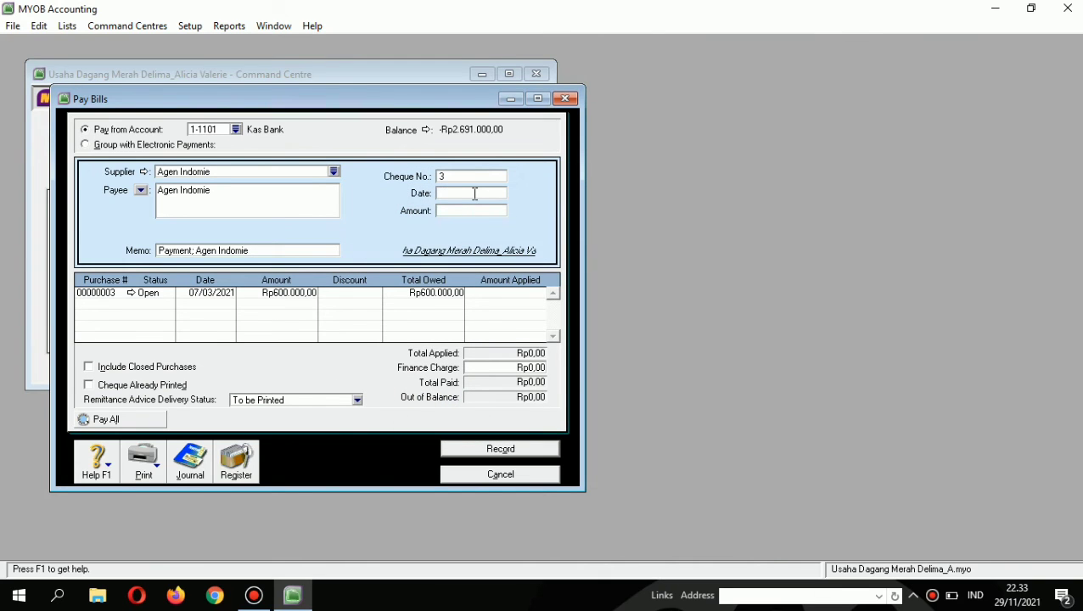
text(12/03/2021)
click(452, 211)
text(600000)
click(488, 448)
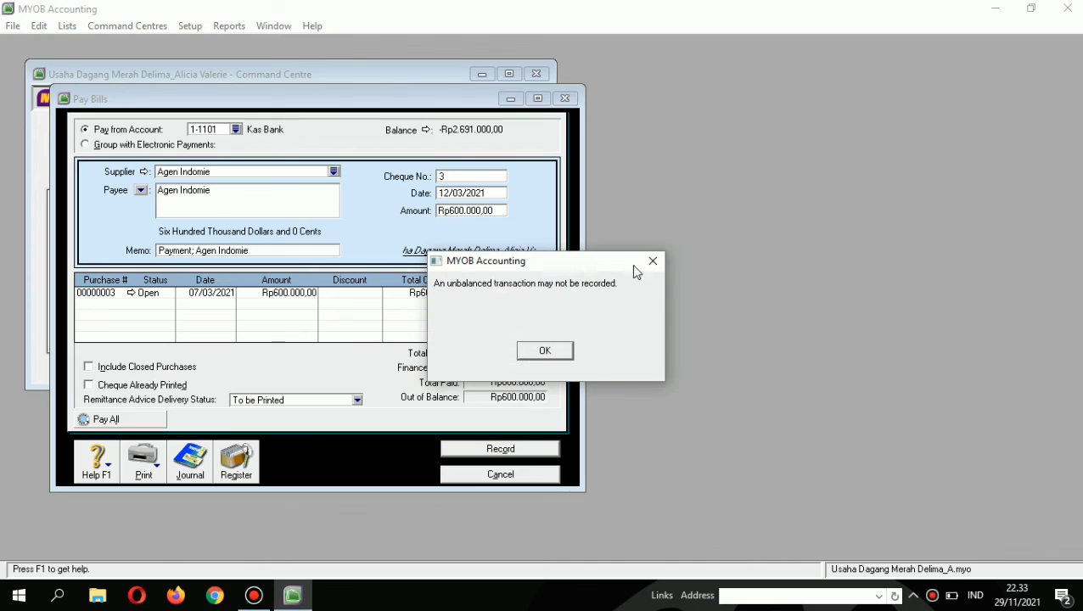
click(653, 263)
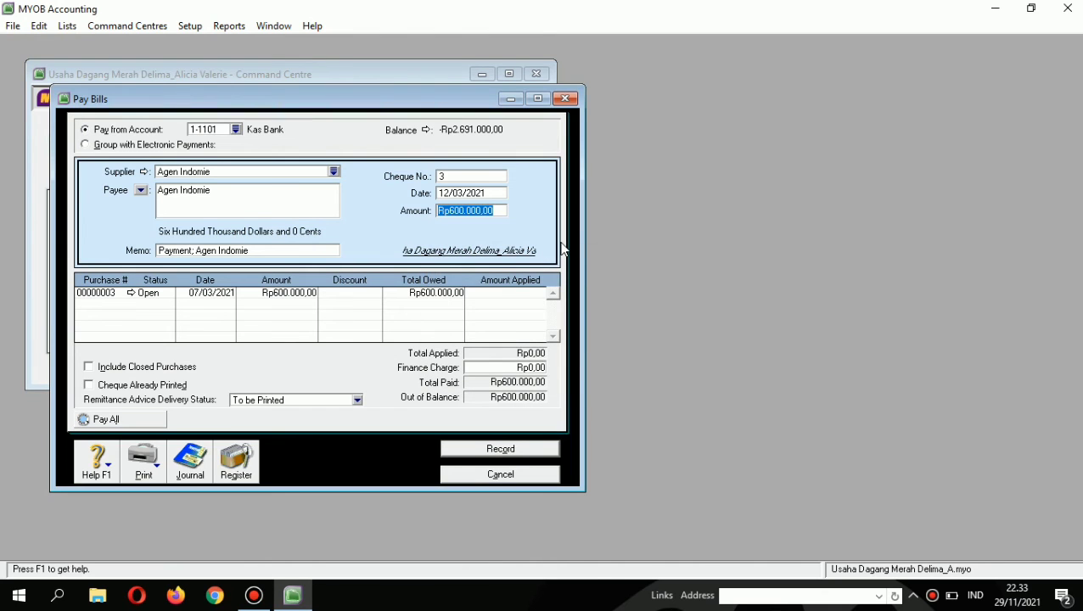
key(Tab)
key(Tab)
key(Tab)
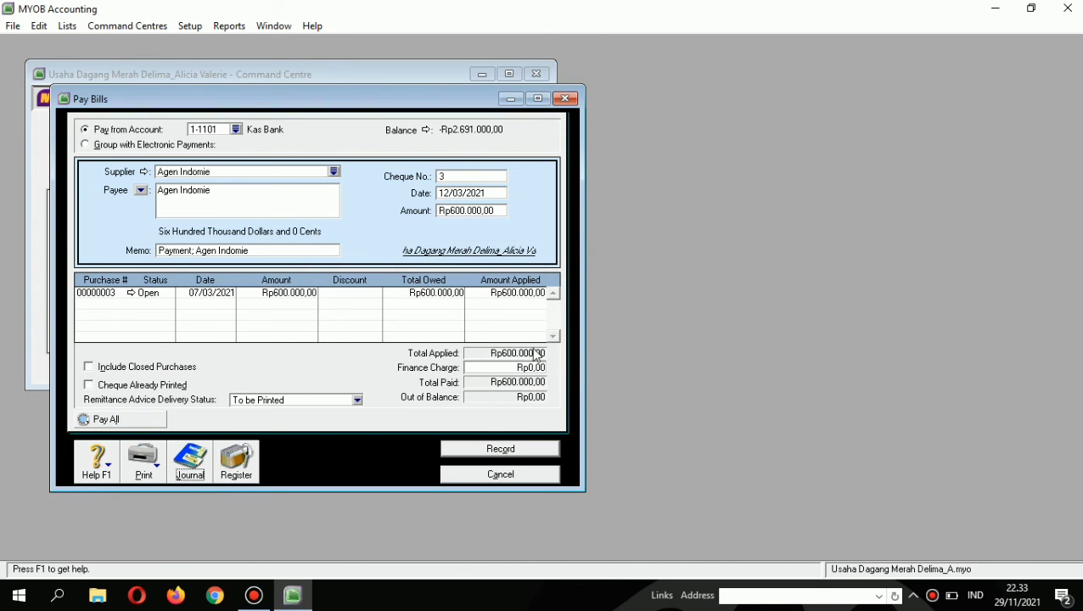
click(521, 447)
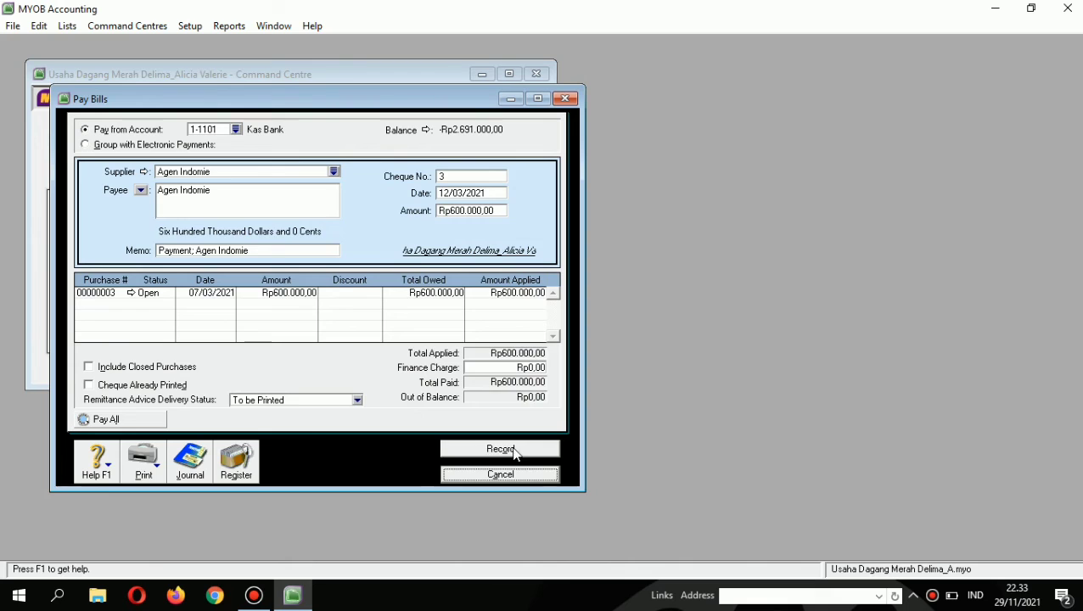
- Pay Warung Indomie 140.000 dated 13/03/2021 against purchase 00000004 and record it
click(334, 170)
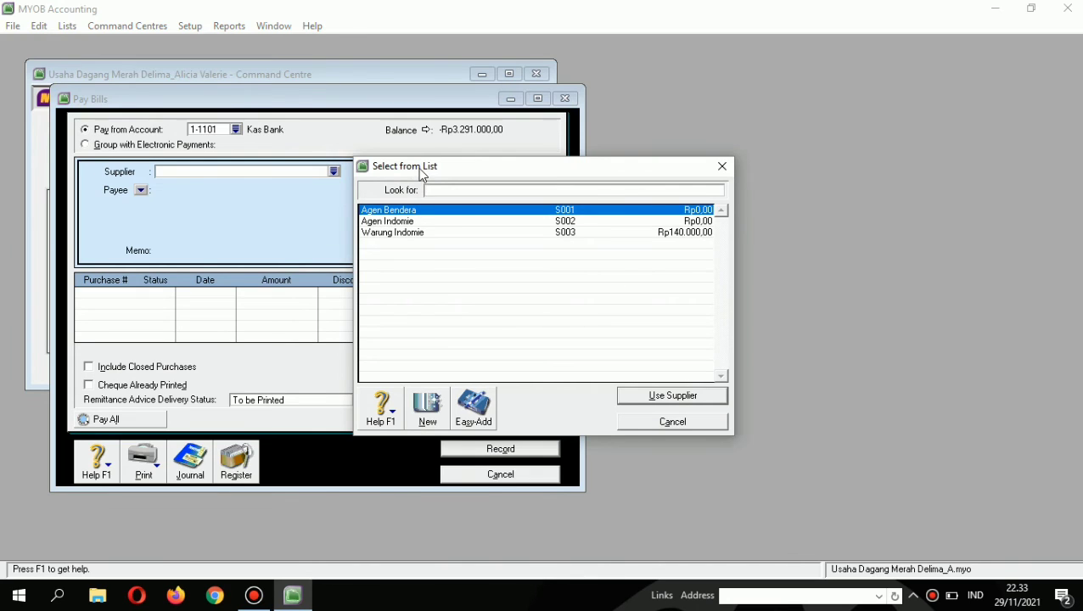
double_click(377, 232)
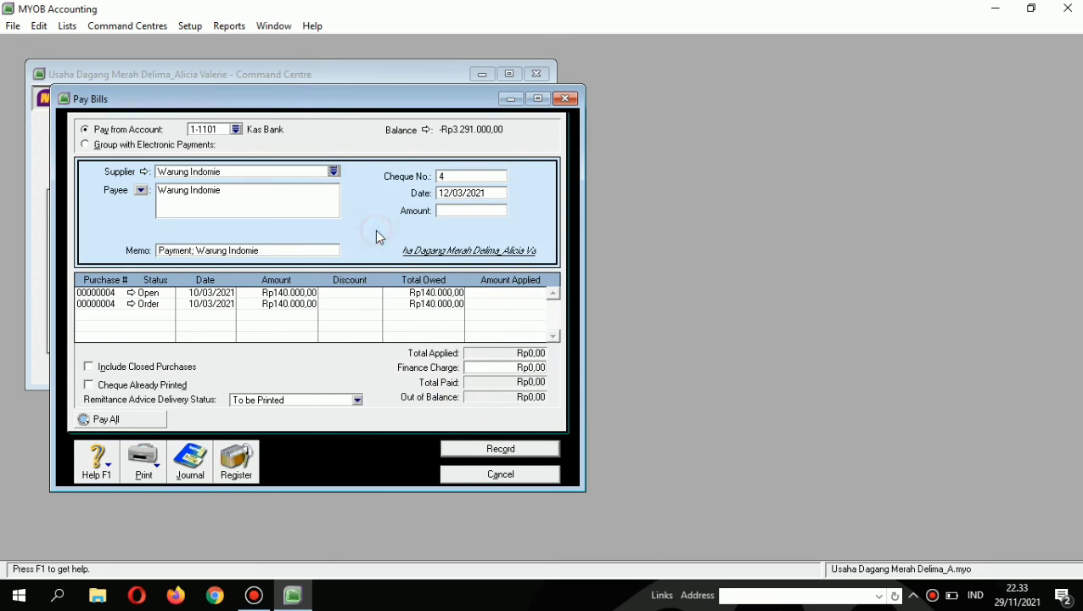
click(476, 192)
text(13/)
click(478, 209)
text(14)
key(Tab)
key(Tab)
key(Tab)
key(Tab)
key(Tab)
key(Tab)
key(Tab)
key(Tab)
key(Tab)
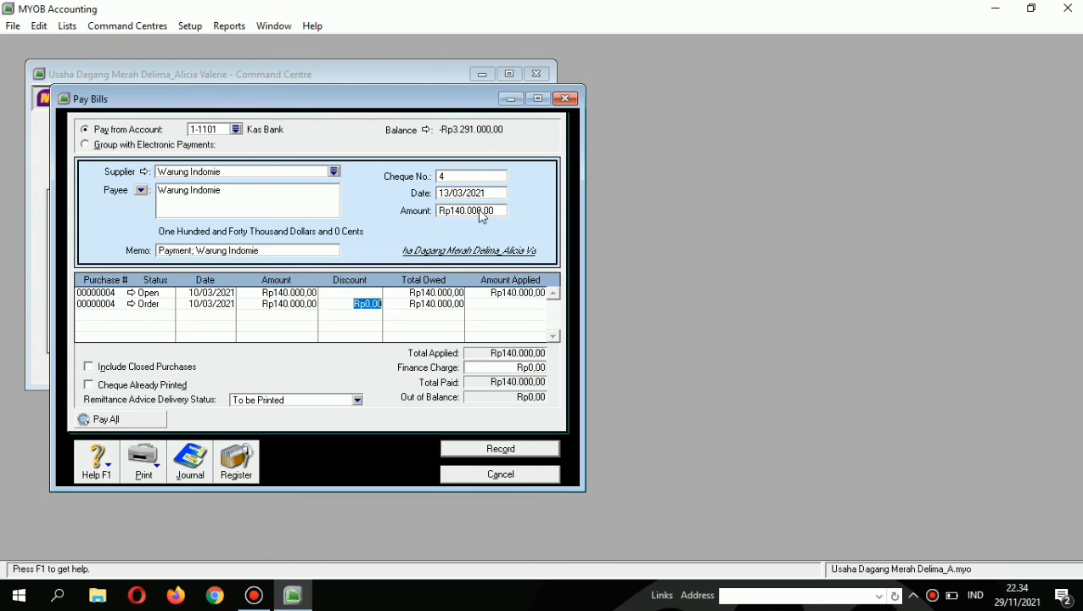
key(Tab)
key(Tab)
key(Tab)
key(Tab)
key(Tab)
click(530, 450)
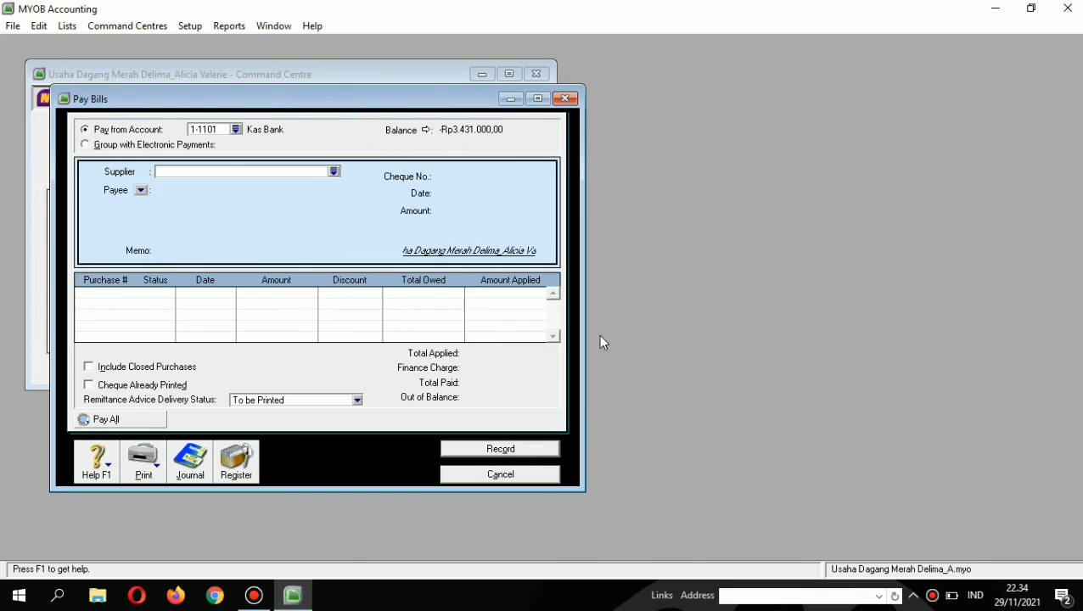
key(Escape)
- Open the Accounts List and browse the equity, liability, cost of sales, income and expense tabs
click(302, 216)
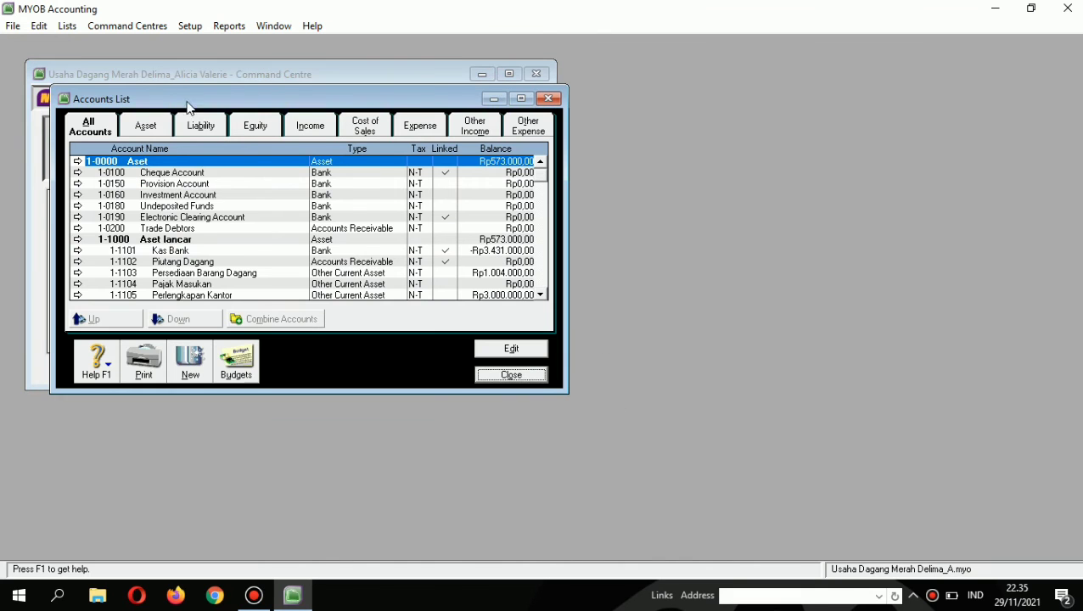
click(245, 127)
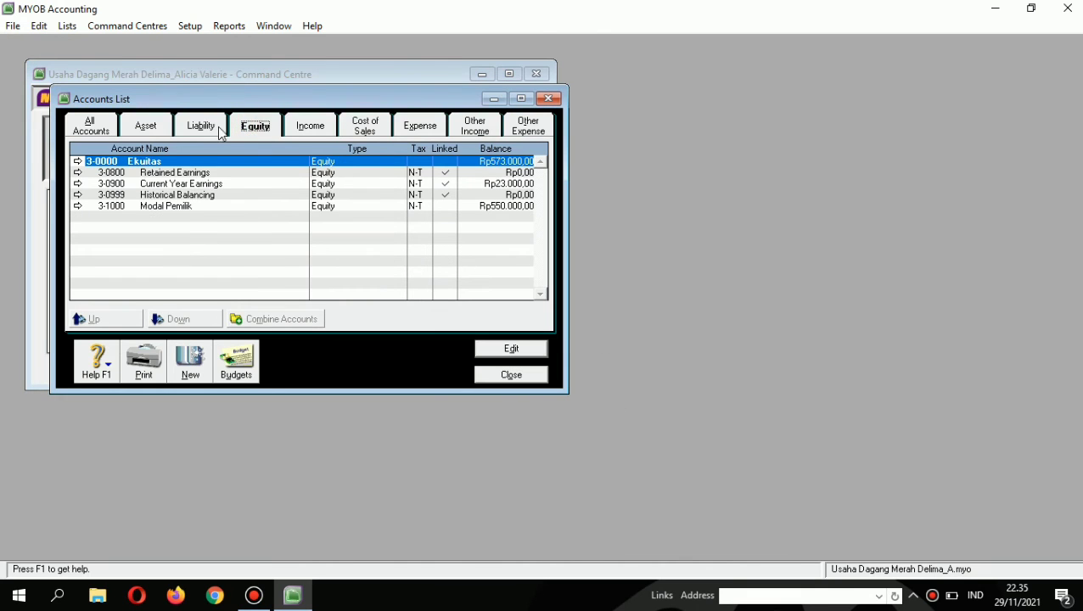
click(200, 127)
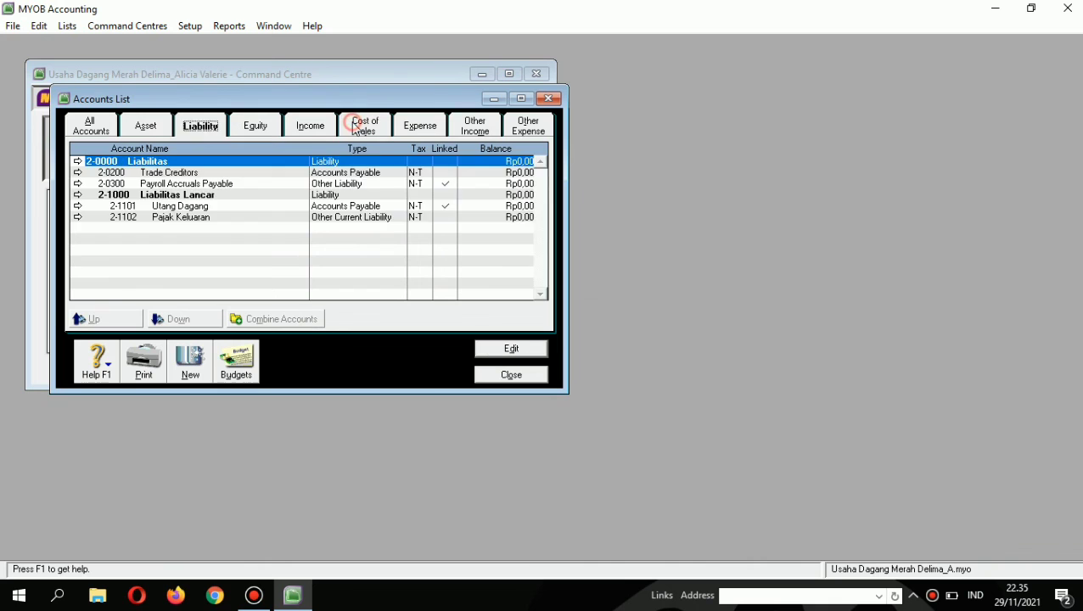
click(354, 126)
click(309, 129)
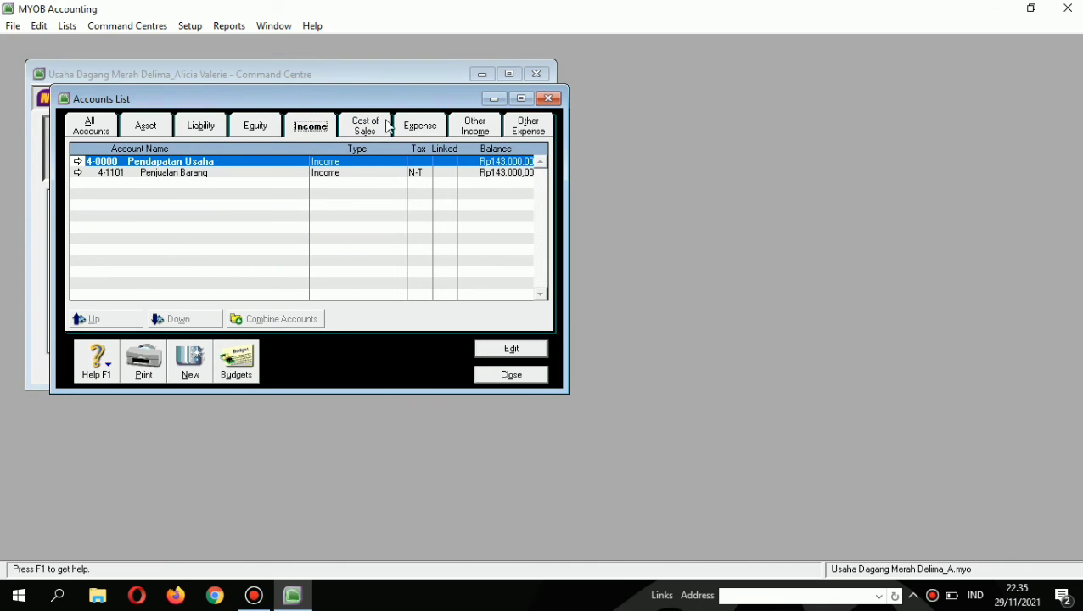
click(459, 134)
click(425, 138)
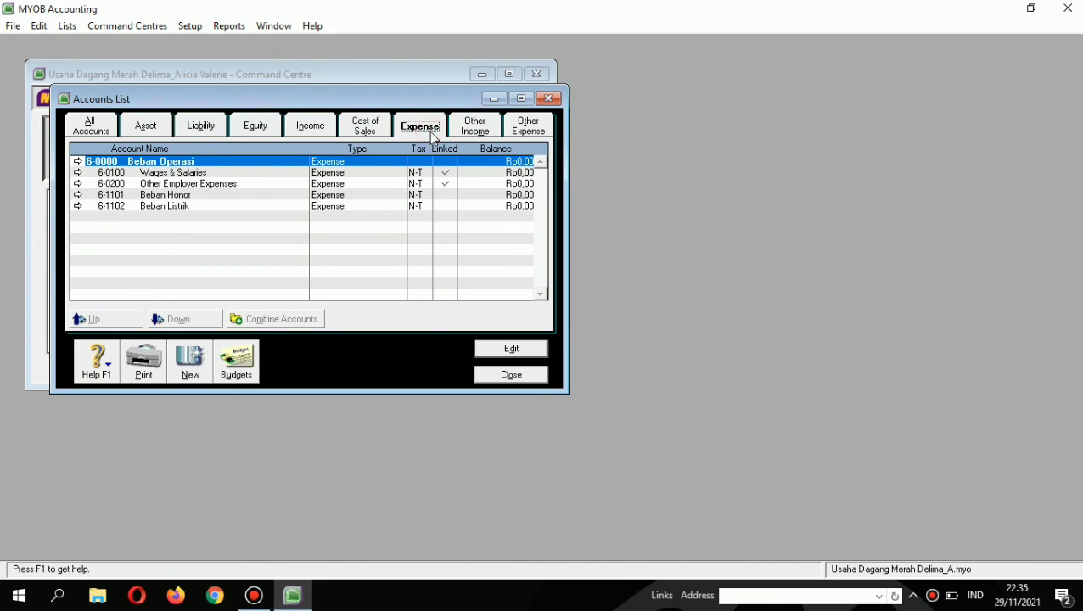
- Create the new expense account 6-1105 Beban Perlengkapan and close the accounts list
click(78, 163)
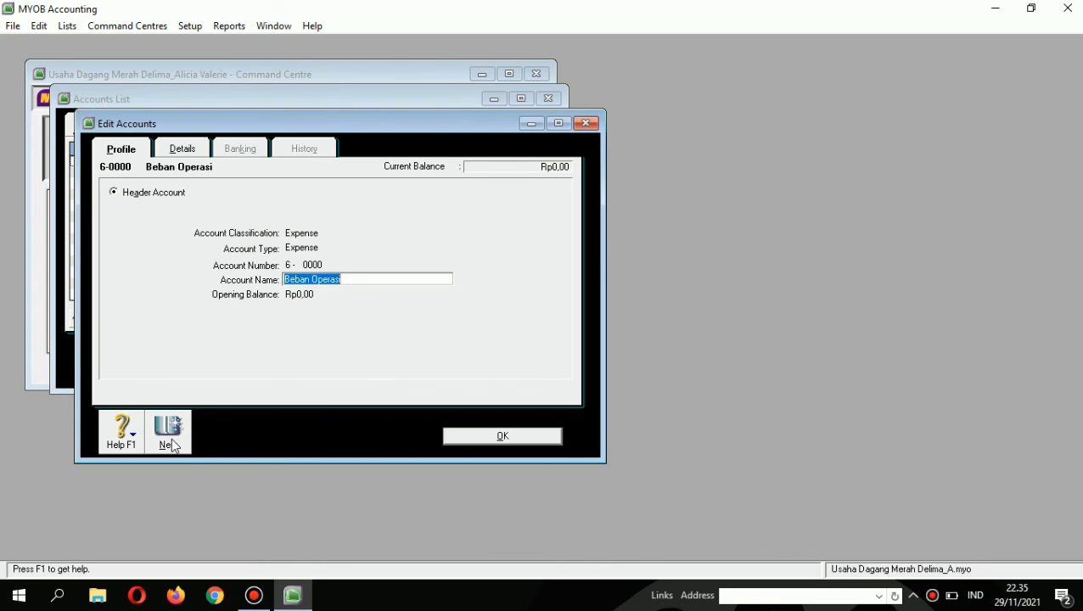
click(170, 435)
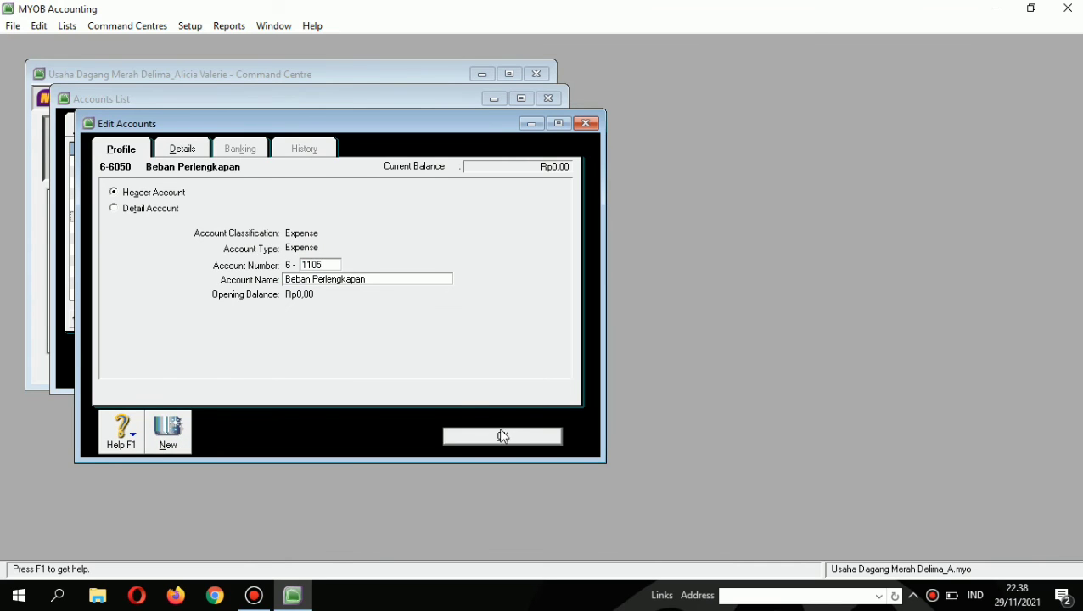
click(502, 437)
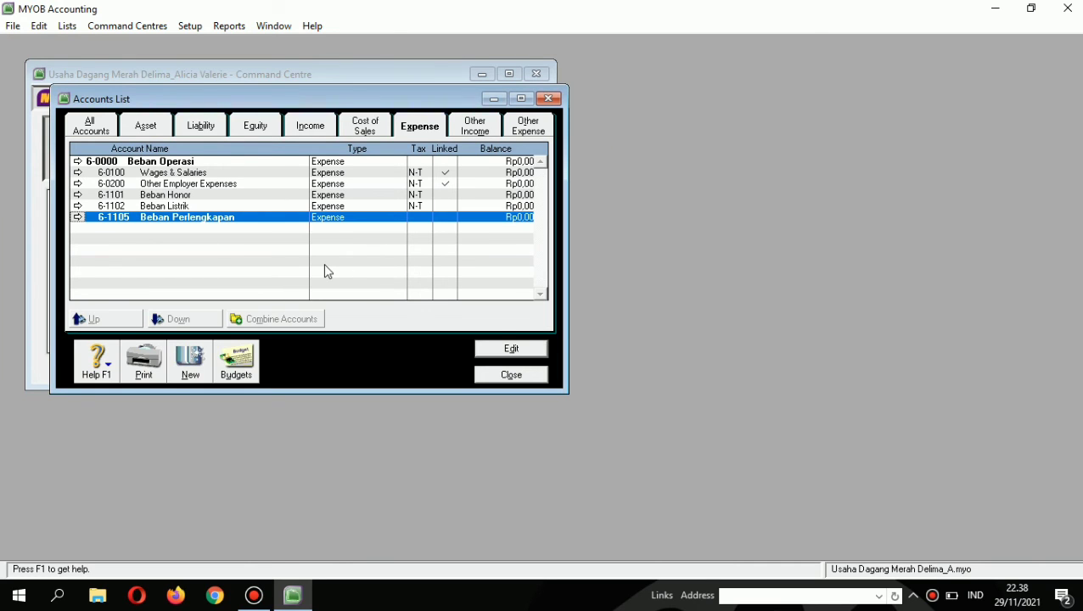
click(528, 375)
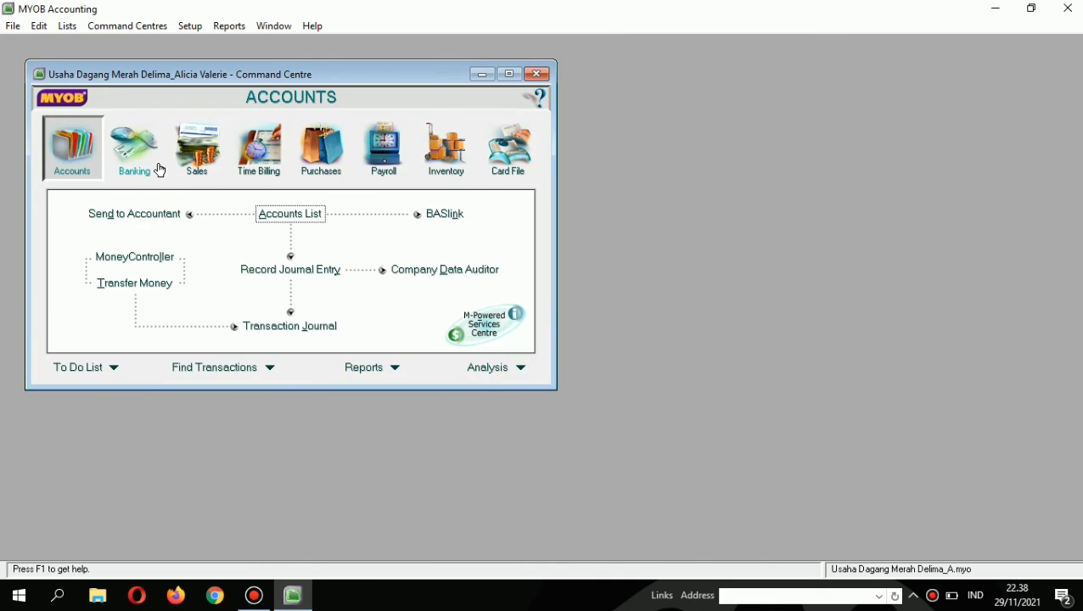
- Start journal 'Perlengkapan toko Terpakai' with a Rp2.000.000 debit to 6-1105 Beban Perlengkapan
click(273, 269)
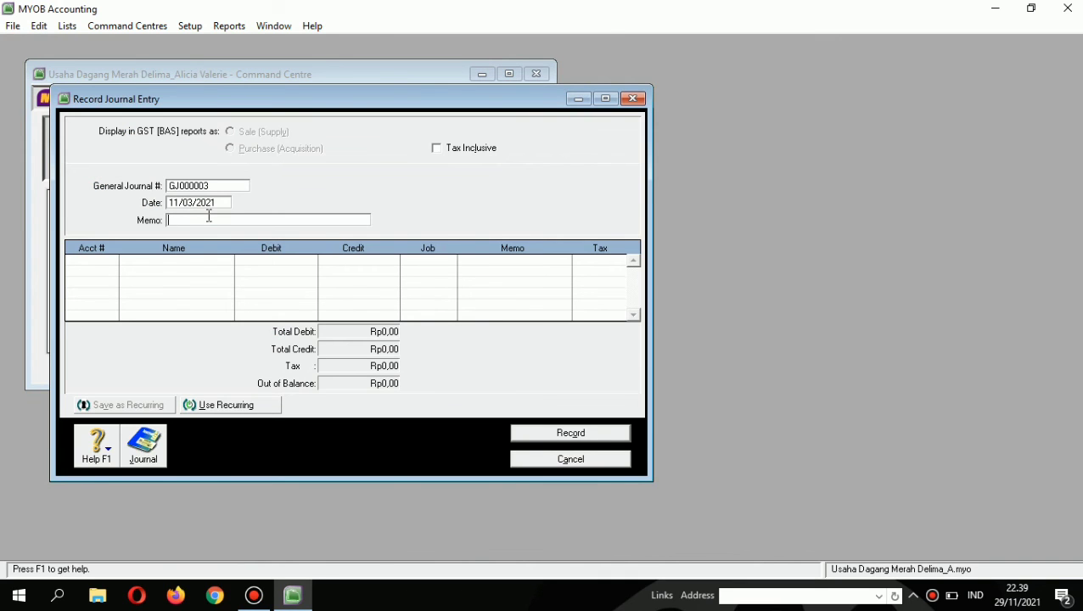
click(209, 216)
text(Perlengkapan toko Terpakai)
click(108, 262)
click(111, 261)
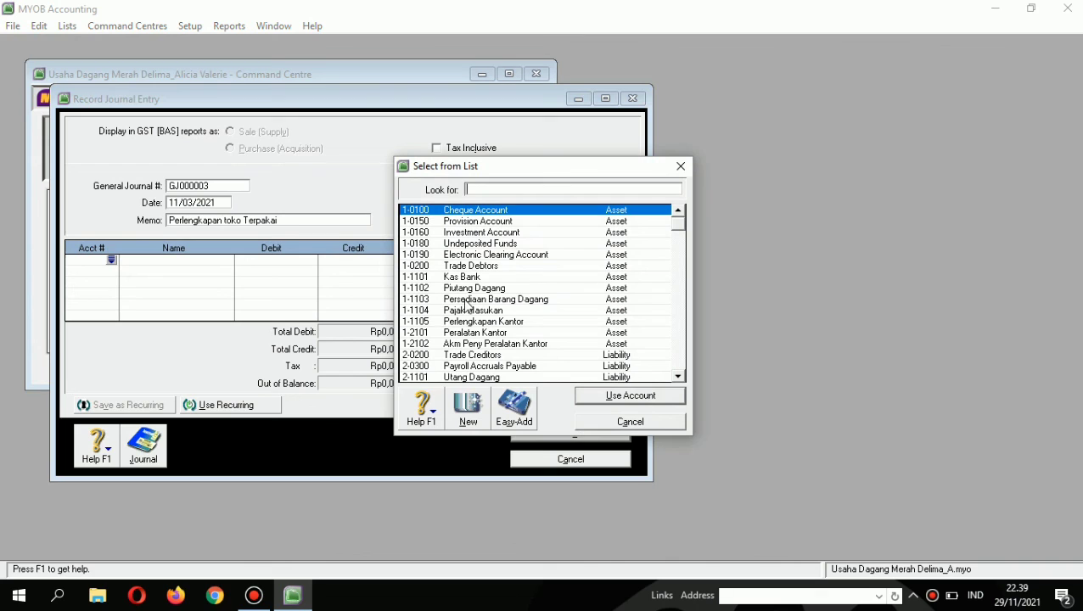
double_click(550, 376)
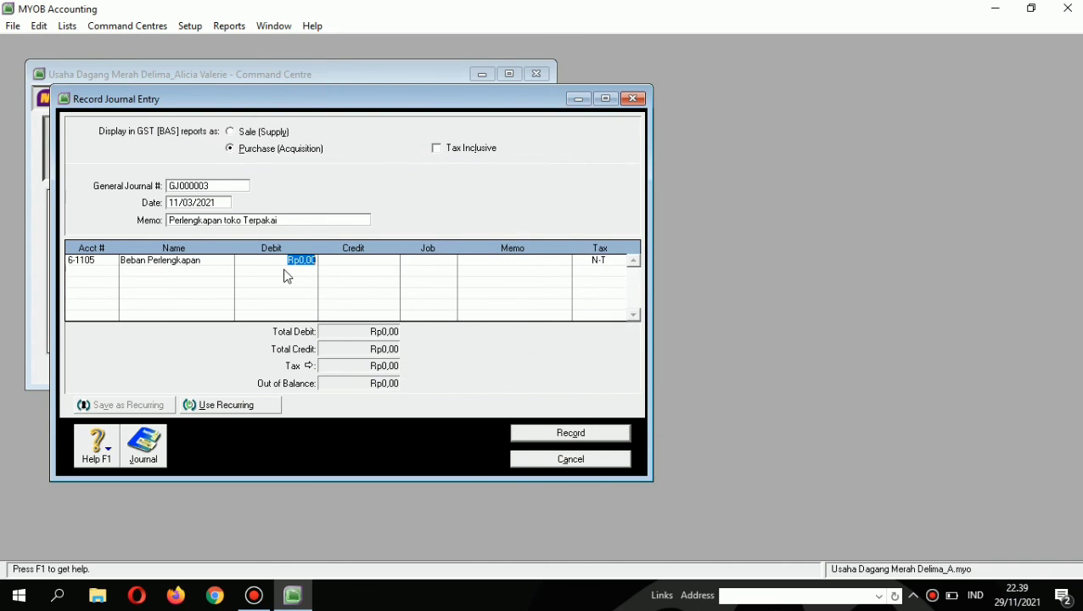
text(2000)
click(87, 269)
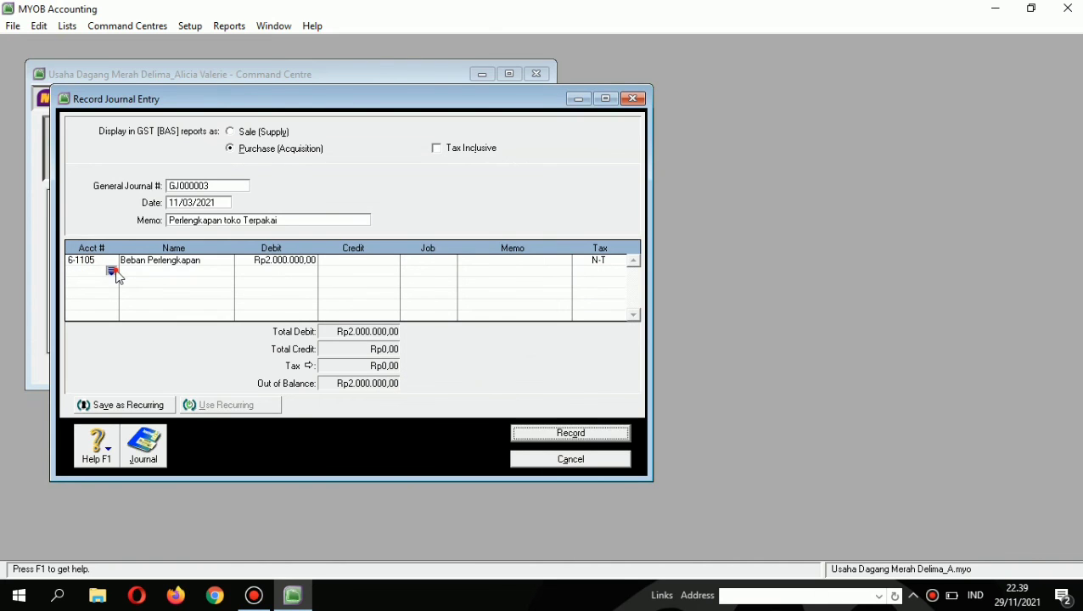
- Credit 1-1105 Perlengkapan Kantor for the same amount and record journal GJ000003
click(112, 271)
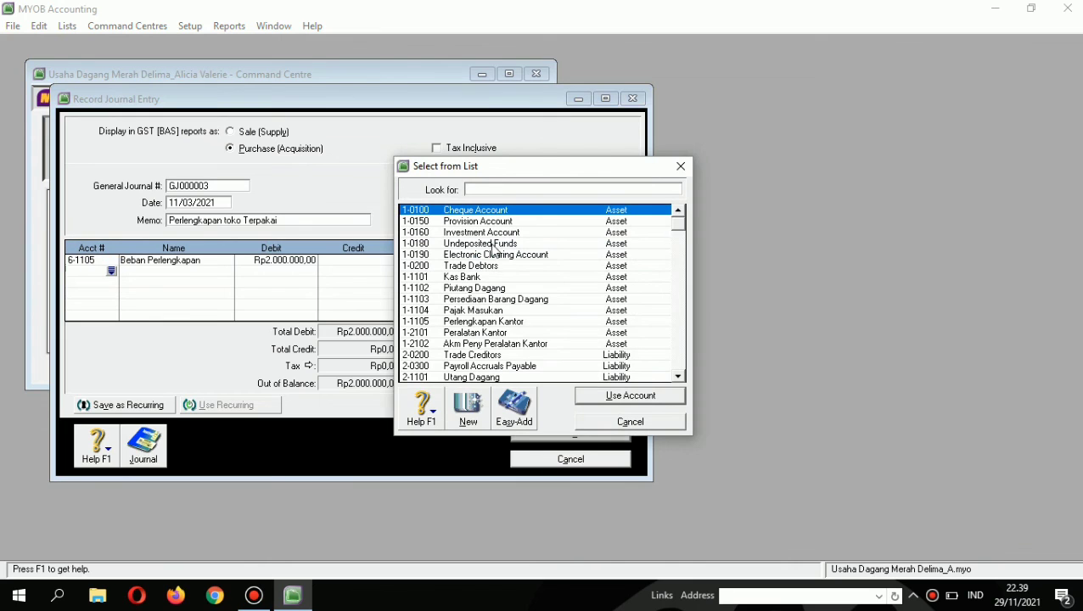
double_click(487, 324)
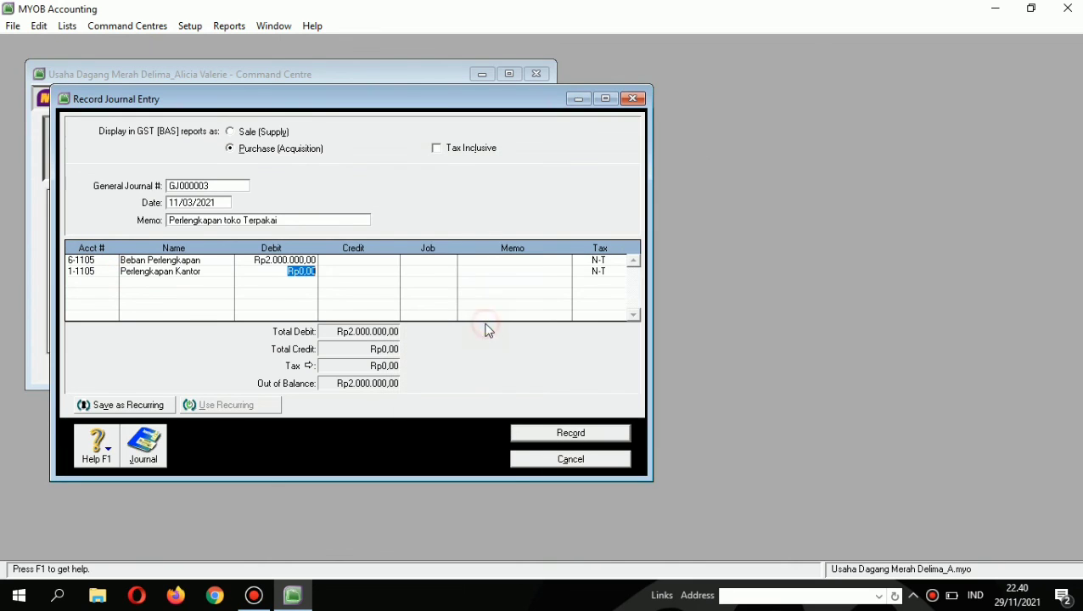
click(326, 272)
click(588, 433)
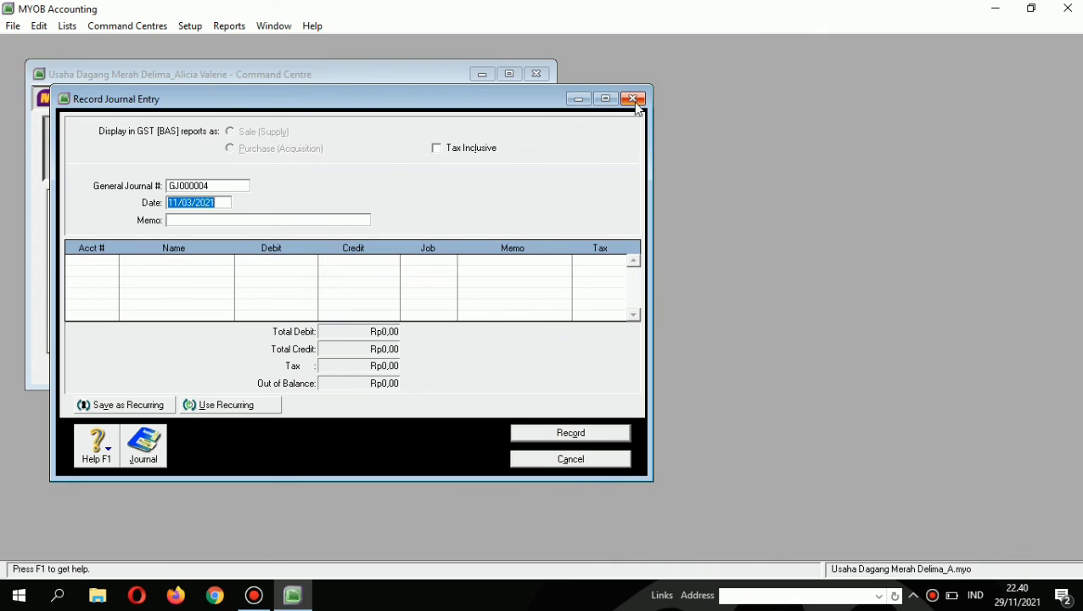
click(632, 98)
click(253, 335)
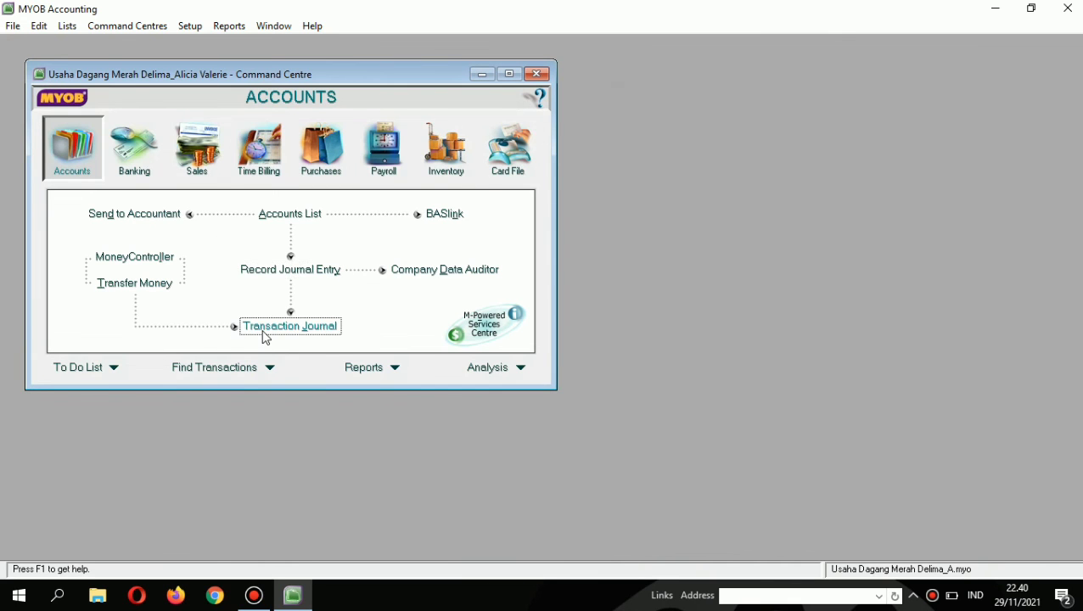
click(290, 139)
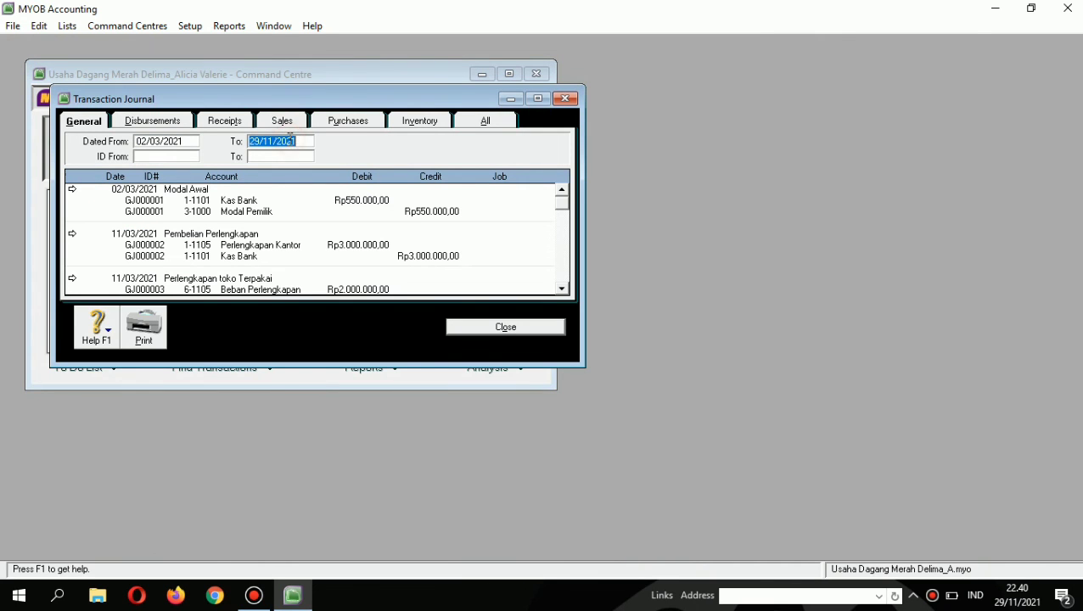
key(BackSpace)
text(13/03/2021)
key(Tab)
click(481, 123)
mouse_move(562, 207)
mouse_down()
mouse_move(569, 286)
mouse_move(561, 206)
mouse_up()
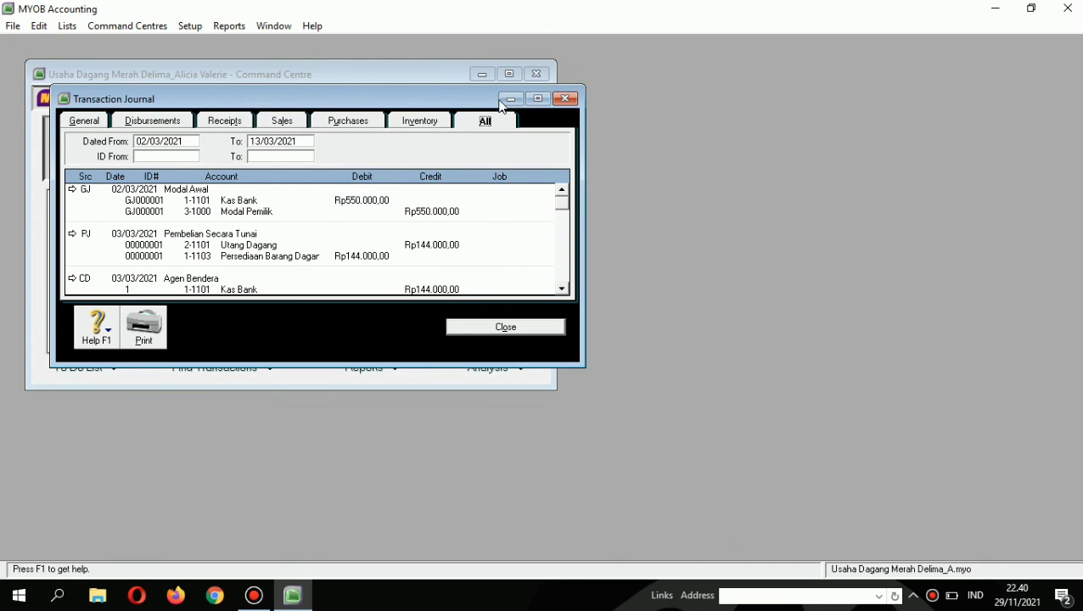
click(566, 98)
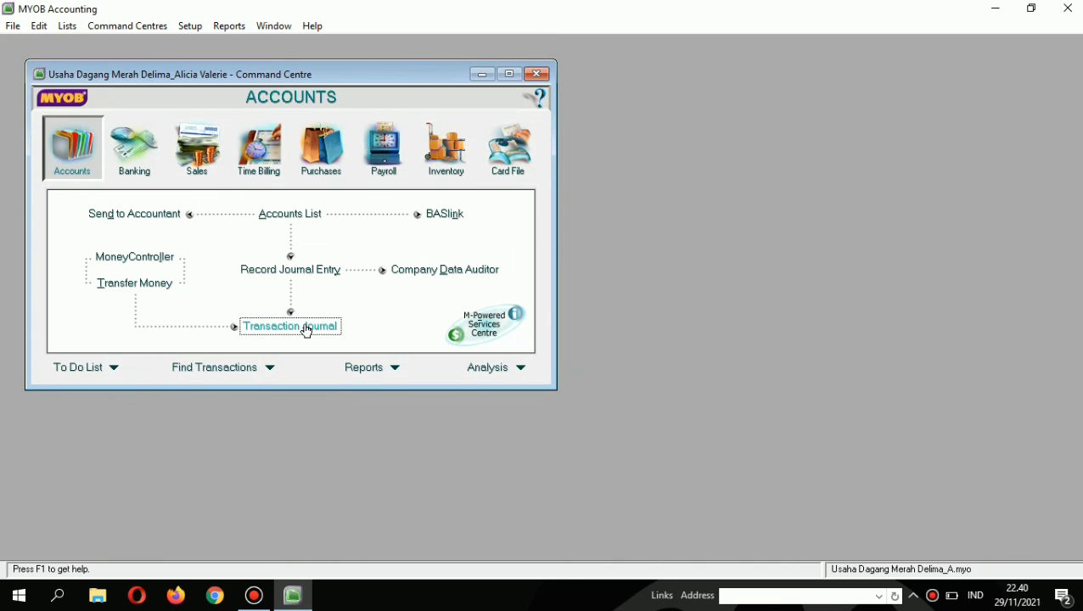
- Display the Standard Balance Sheet as of 13/03/2021, showing Total Aset -Rp1.427.000,00
click(364, 367)
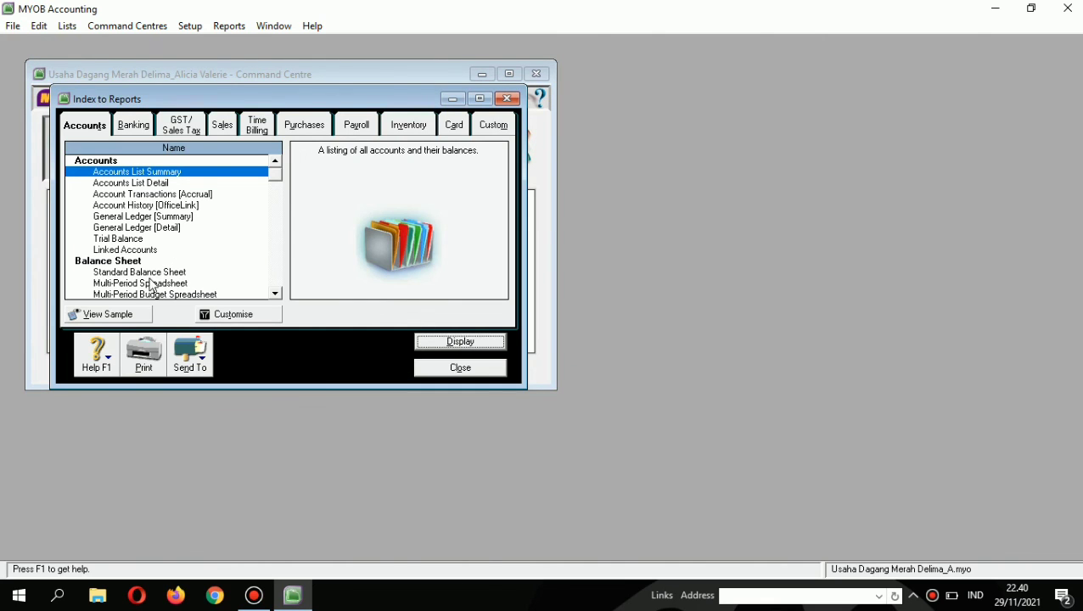
double_click(141, 271)
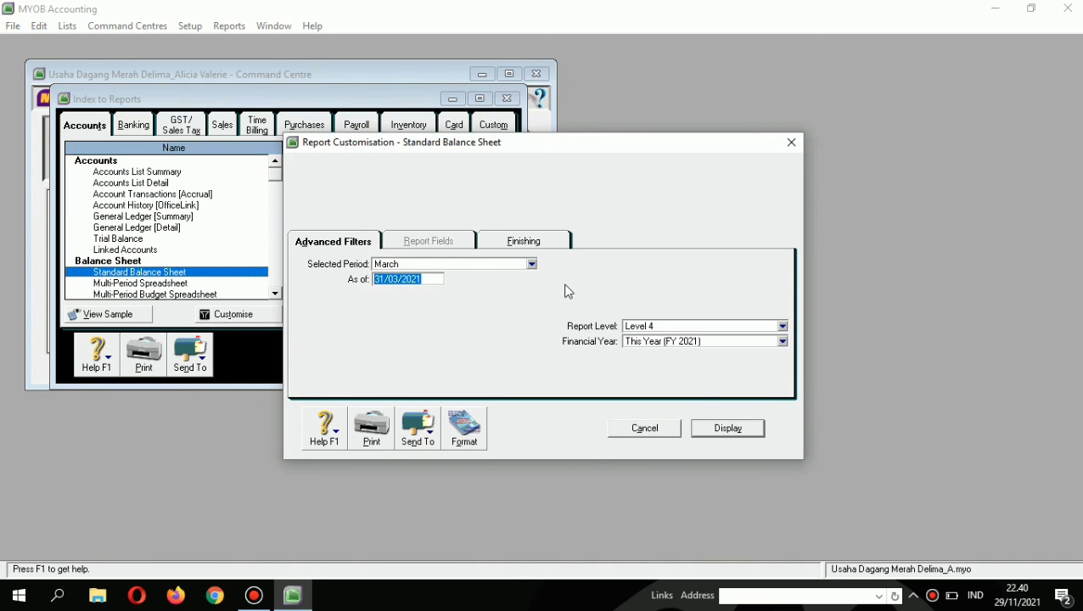
key(BackSpace)
text(13/02)
text(/2021)
key(Return)
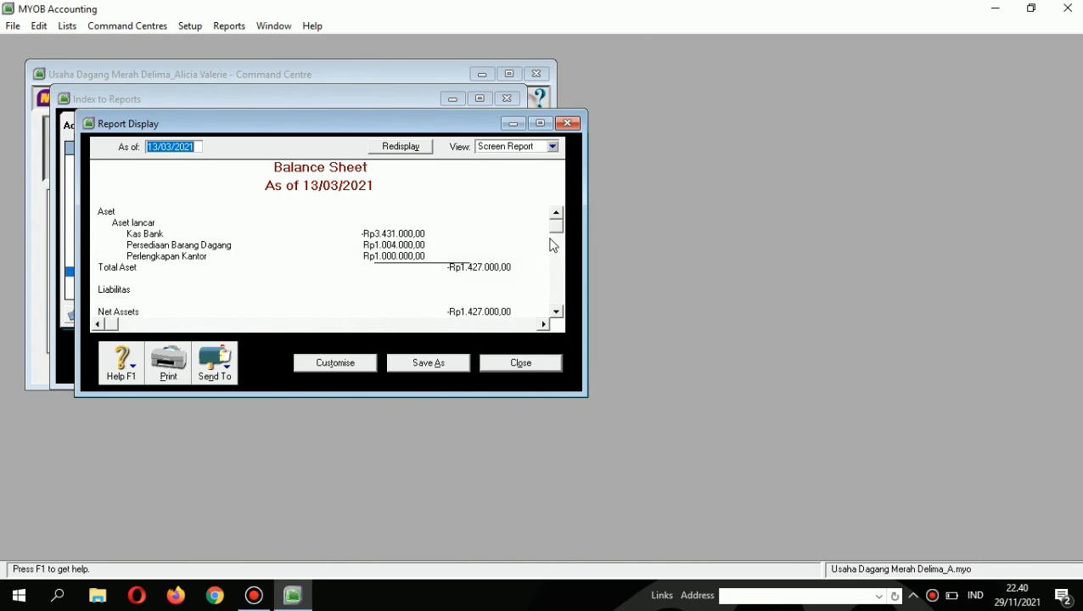
- Maximize the balance sheet report showing Total Ekuitas -Rp1.427.000,00, then bring up Bandicam
drag(553, 231, 560, 308)
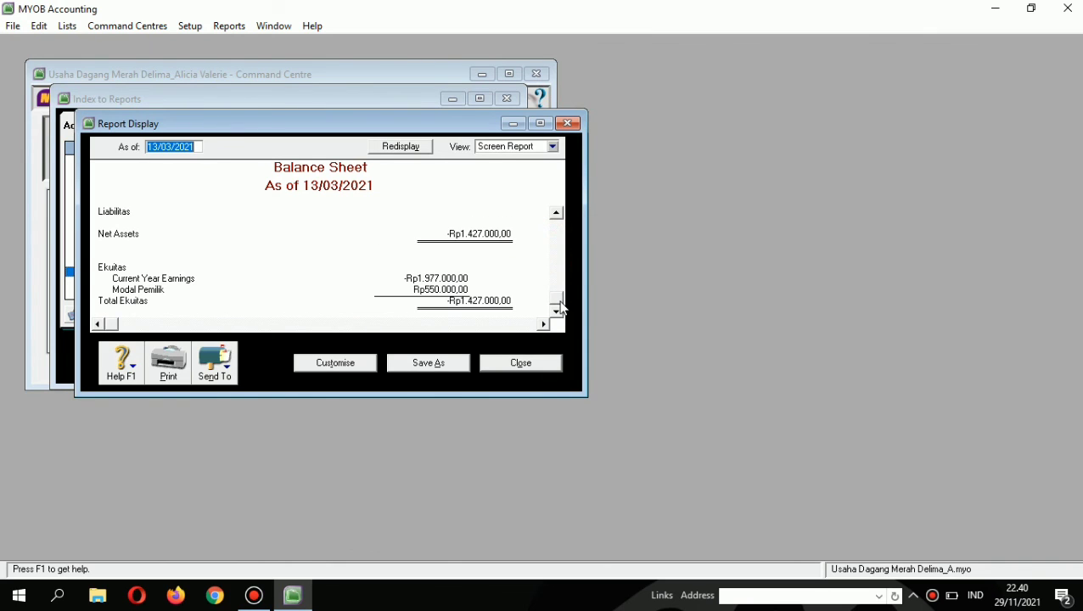
click(541, 125)
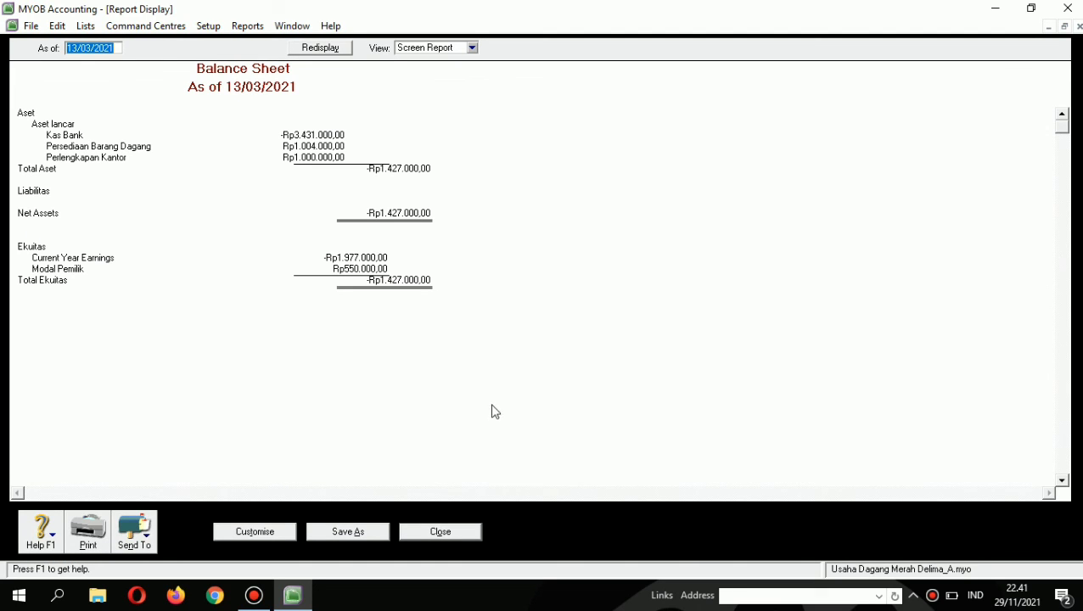
click(255, 600)
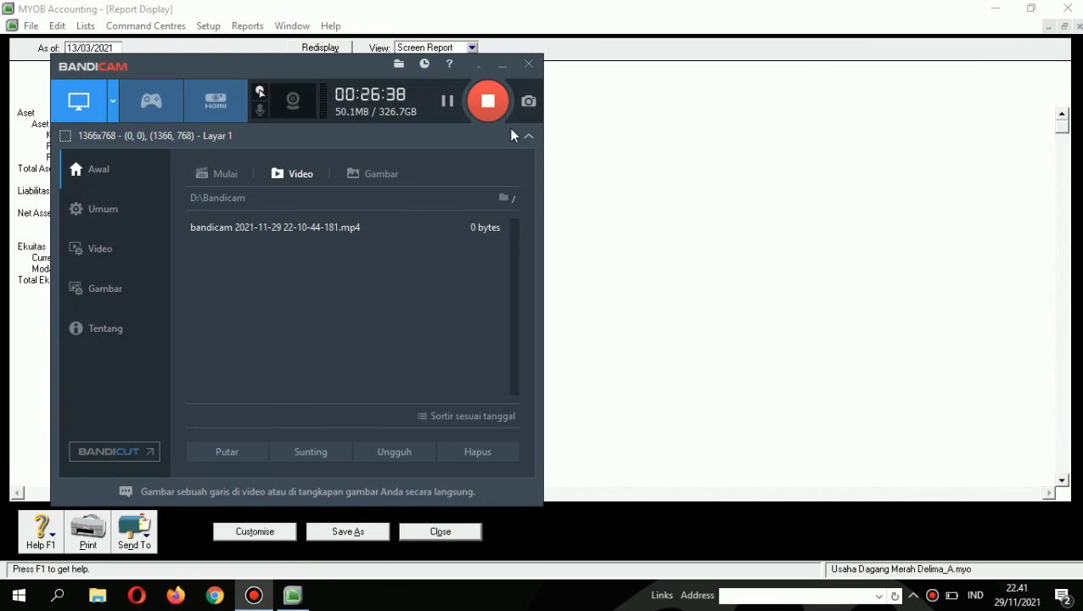